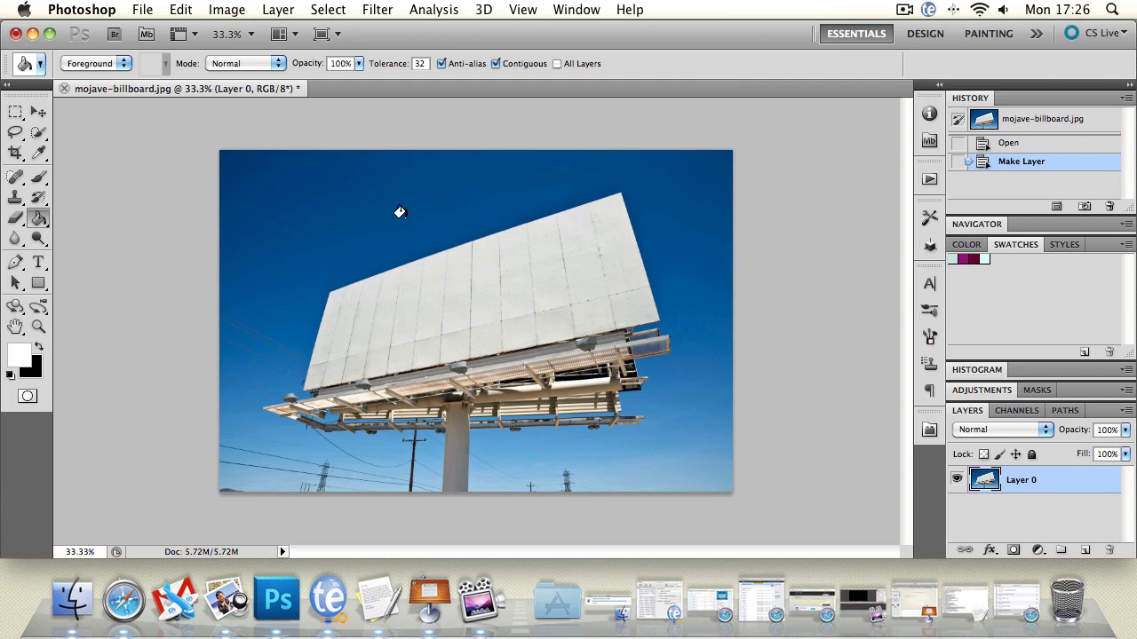
- With the Move tool's transform controls, scale the billboard layer down and back to about its full size from its lower-right corner
click(38, 112)
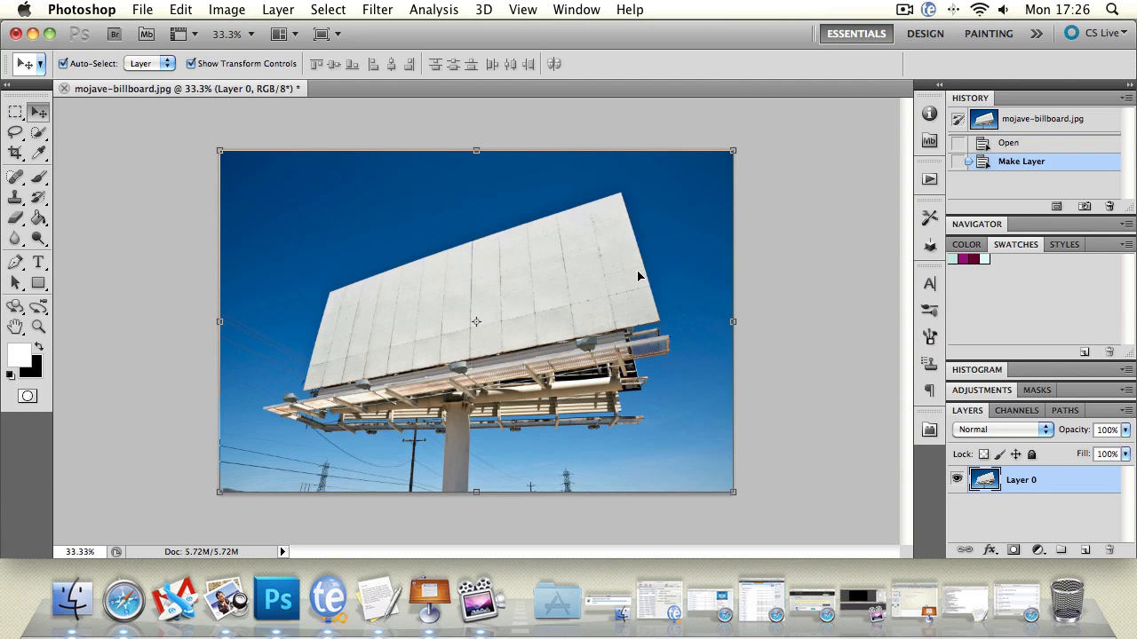
click(222, 154)
mouse_move(229, 158)
mouse_down()
mouse_move(609, 382)
mouse_move(340, 264)
mouse_move(221, 152)
mouse_up()
drag(737, 495, 506, 399)
drag(504, 273, 731, 485)
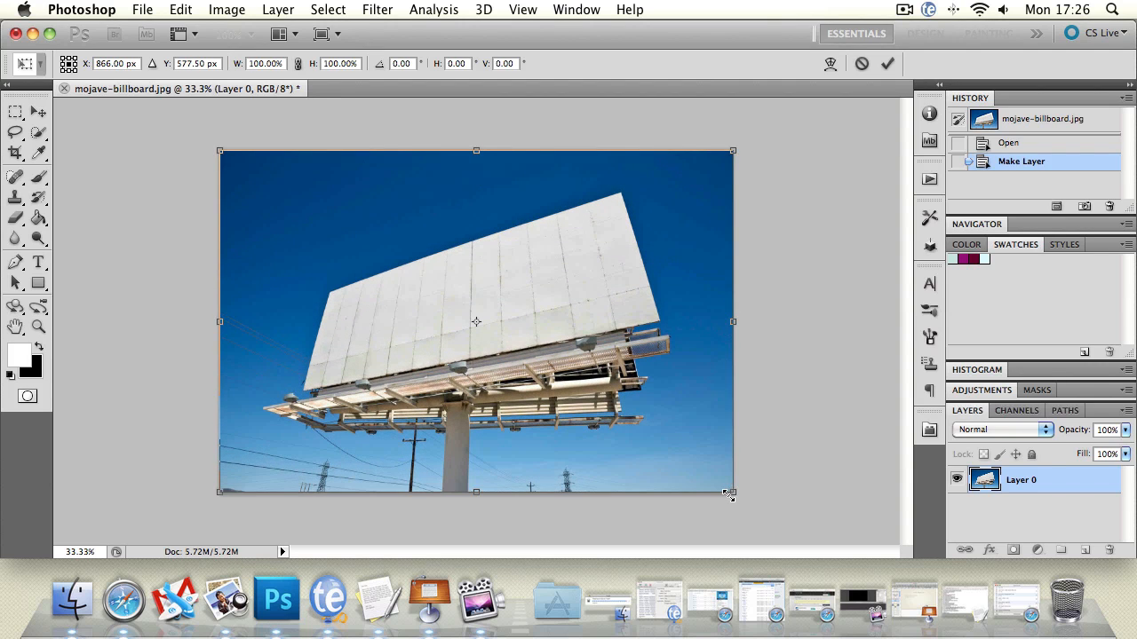
mouse_move(731, 492)
mouse_down()
mouse_move(515, 376)
mouse_move(736, 499)
mouse_move(725, 495)
mouse_up()
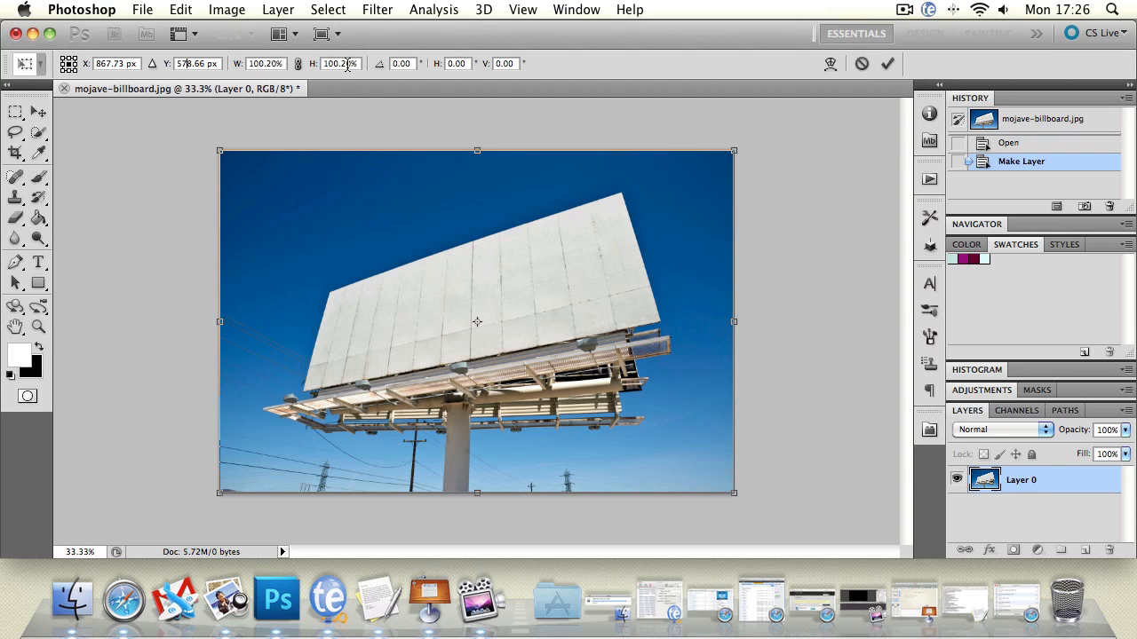
- Rotate the billboard layer slightly using the rotation value, and reset the angle to 0.00 degrees
drag(382, 70, 431, 76)
click(409, 63)
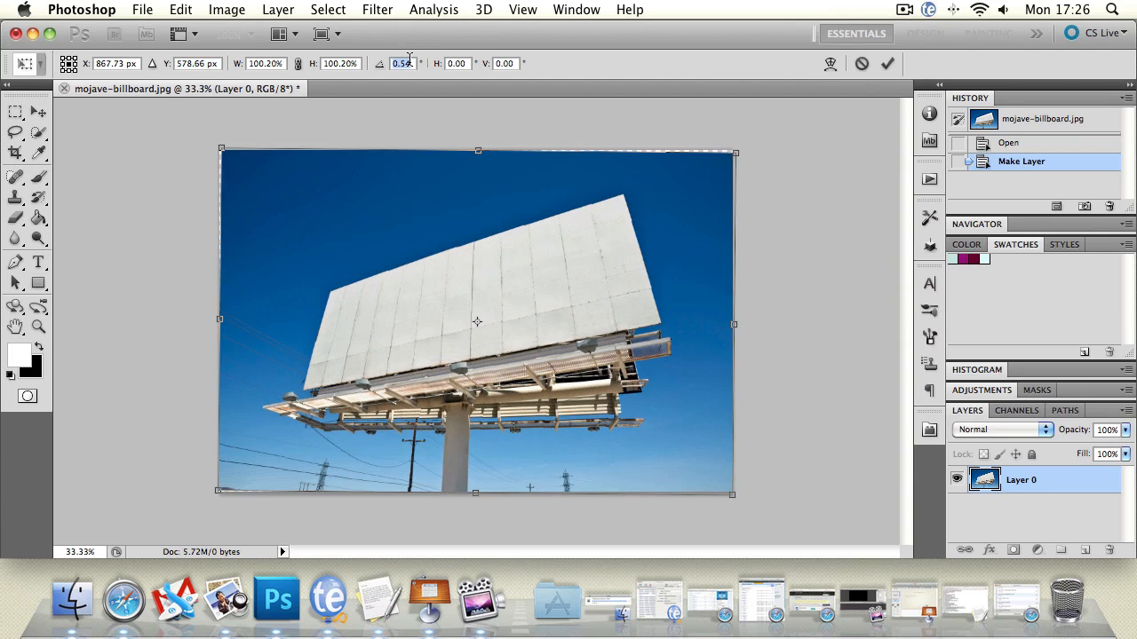
key(BackSpace)
text(00)
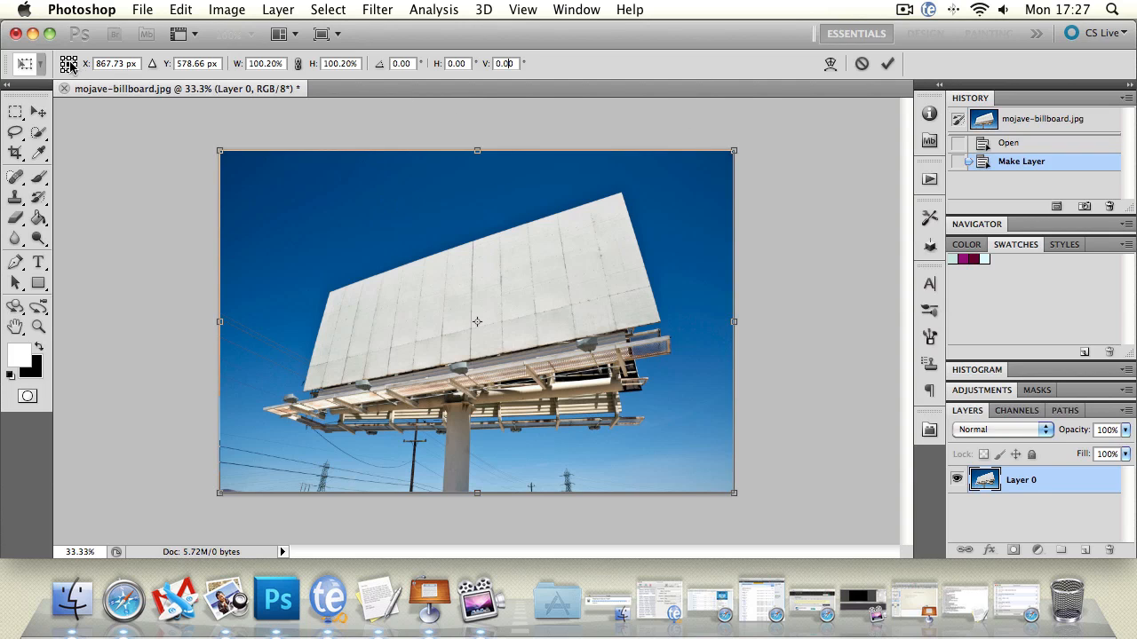
- Shrink the layer to about 45% width and 52% height, and move it near the middle of the canvas
mouse_move(762, 132)
mouse_down()
mouse_move(657, 53)
mouse_move(444, 31)
mouse_move(191, 215)
mouse_move(248, 497)
mouse_move(426, 35)
mouse_move(737, 287)
mouse_move(769, 180)
mouse_move(756, 138)
mouse_up()
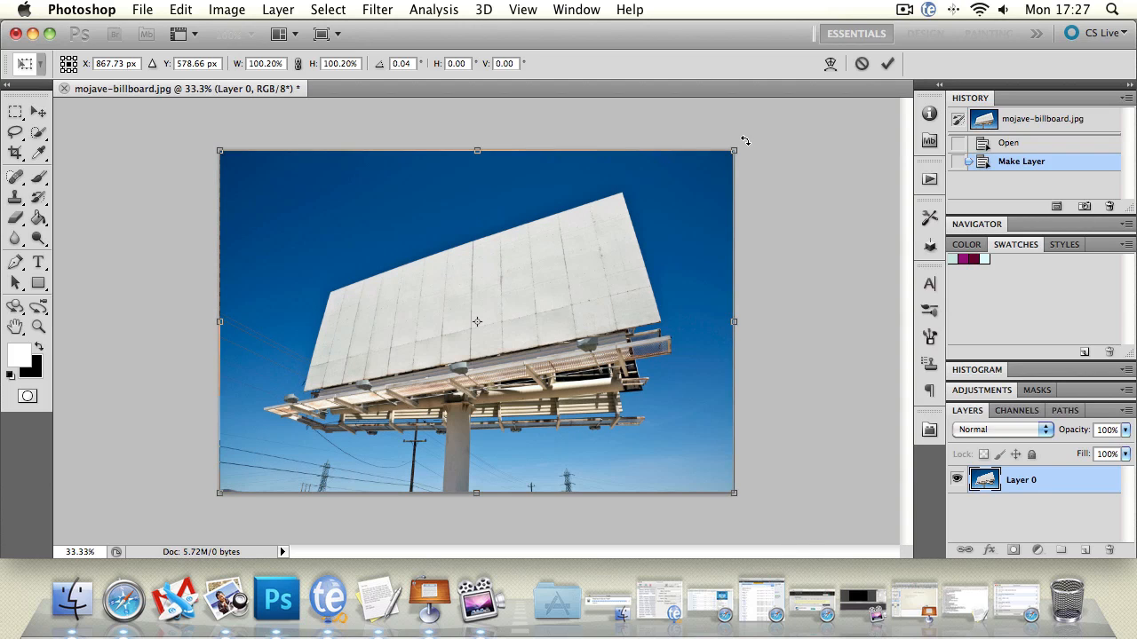
drag(734, 150, 450, 314)
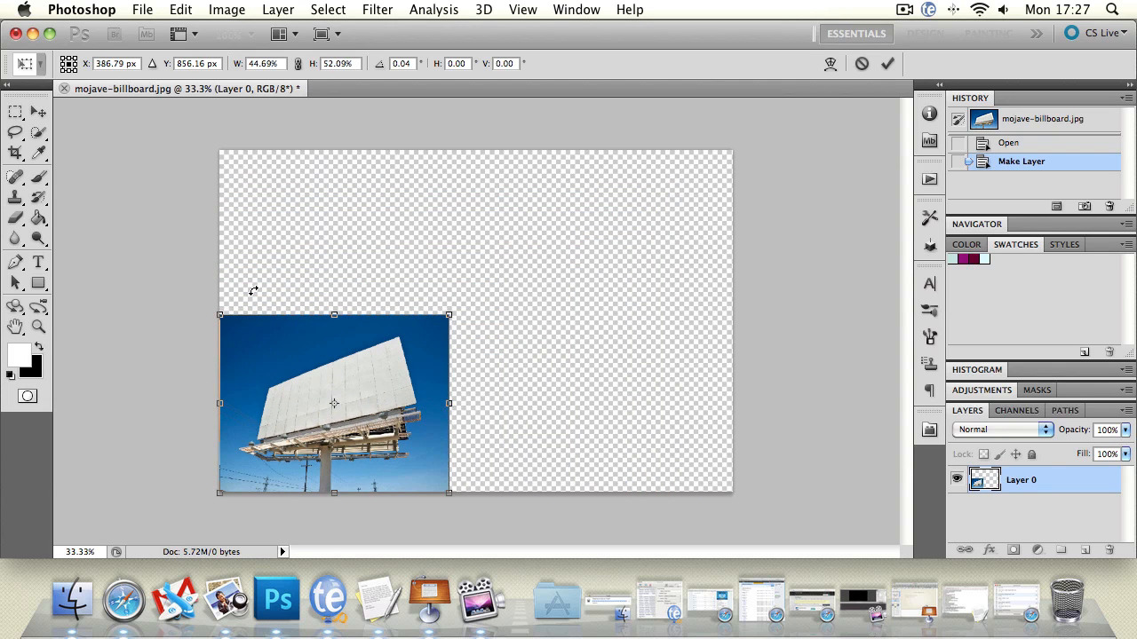
drag(429, 291, 472, 256)
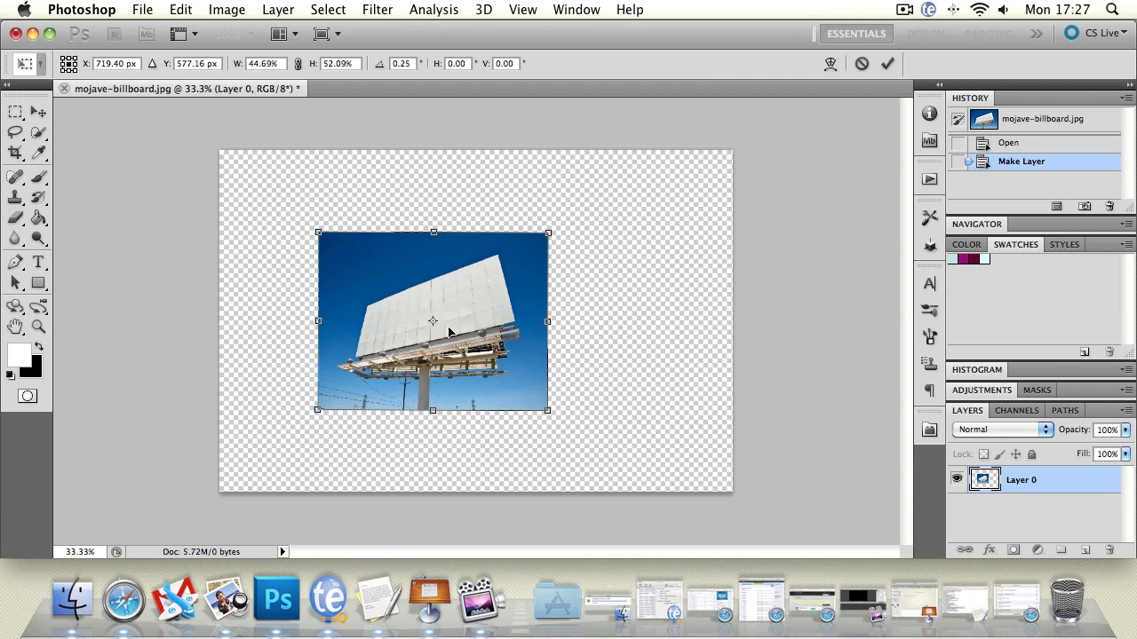
mouse_move(430, 327)
mouse_down()
mouse_move(438, 323)
mouse_move(422, 329)
mouse_move(319, 233)
mouse_move(439, 319)
mouse_up()
- Rotate the layer and enlarge it to about 47% by 54% with the reference point outside its right edge, and discard the transformation
drag(430, 321, 319, 236)
drag(574, 409, 615, 323)
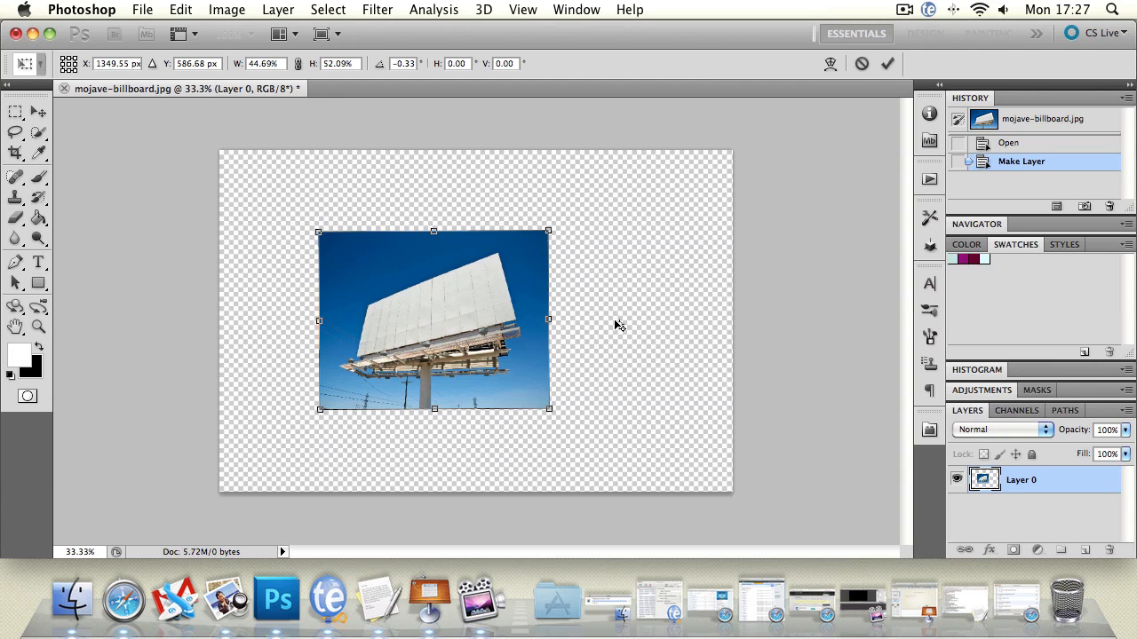
drag(282, 311, 377, 316)
mouse_move(318, 232)
mouse_down()
mouse_move(247, 160)
mouse_move(240, 183)
mouse_move(315, 218)
mouse_move(303, 224)
mouse_up()
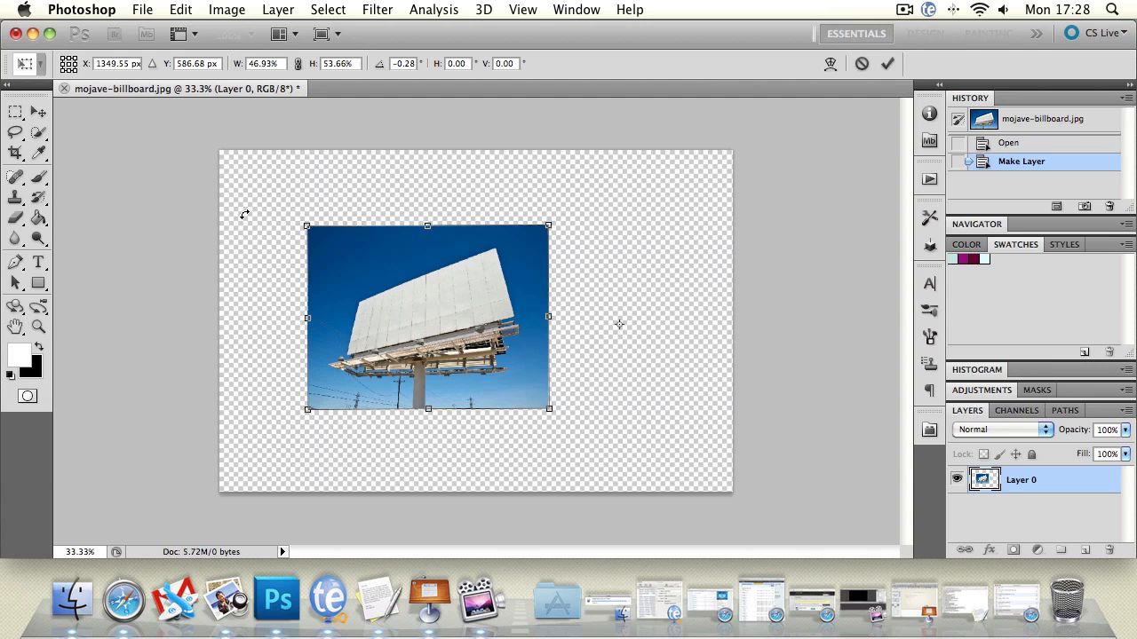
click(37, 109)
click(510, 233)
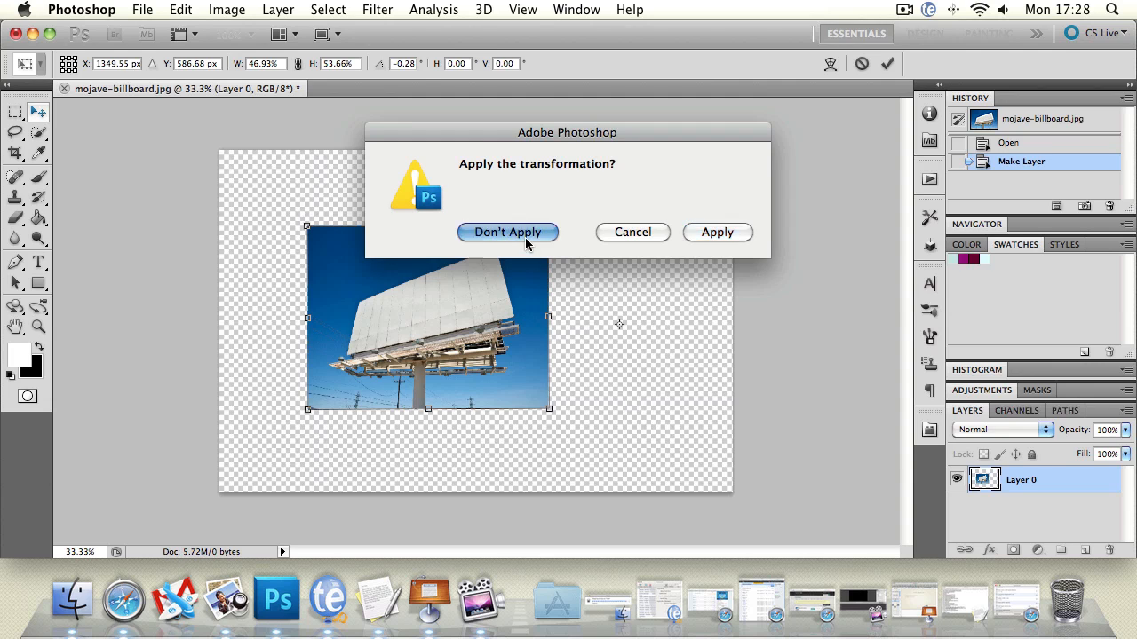
click(182, 10)
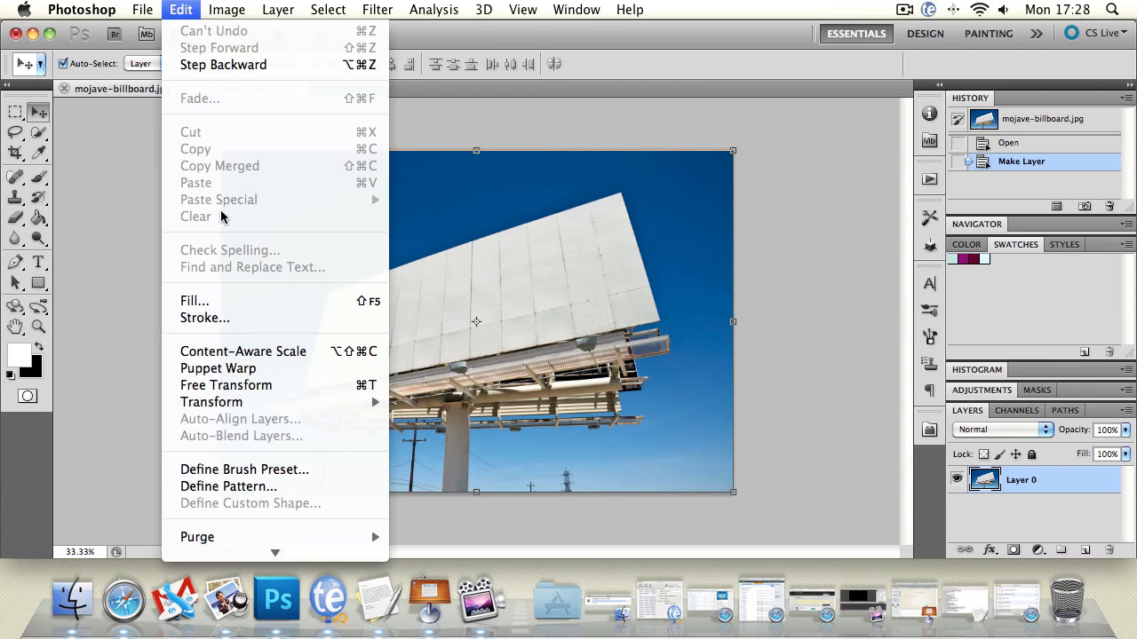
click(294, 391)
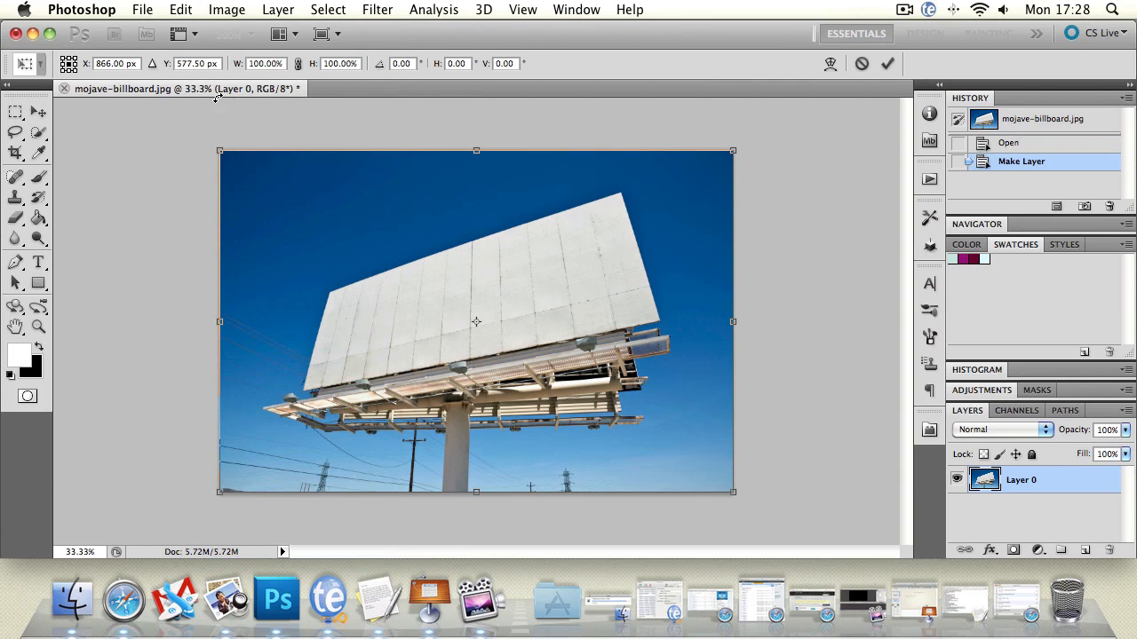
click(38, 112)
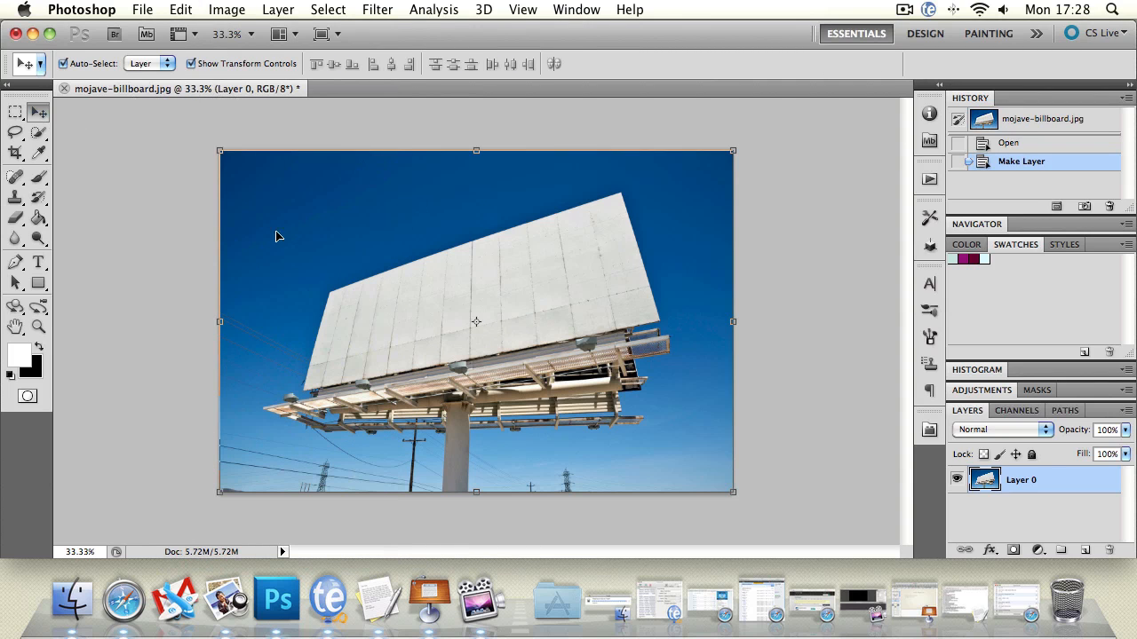
- Skew the billboard layer by sliding its upper-left, lower-right and lower-left corners, then its left, right and top edges
click(181, 11)
mouse_move(263, 407)
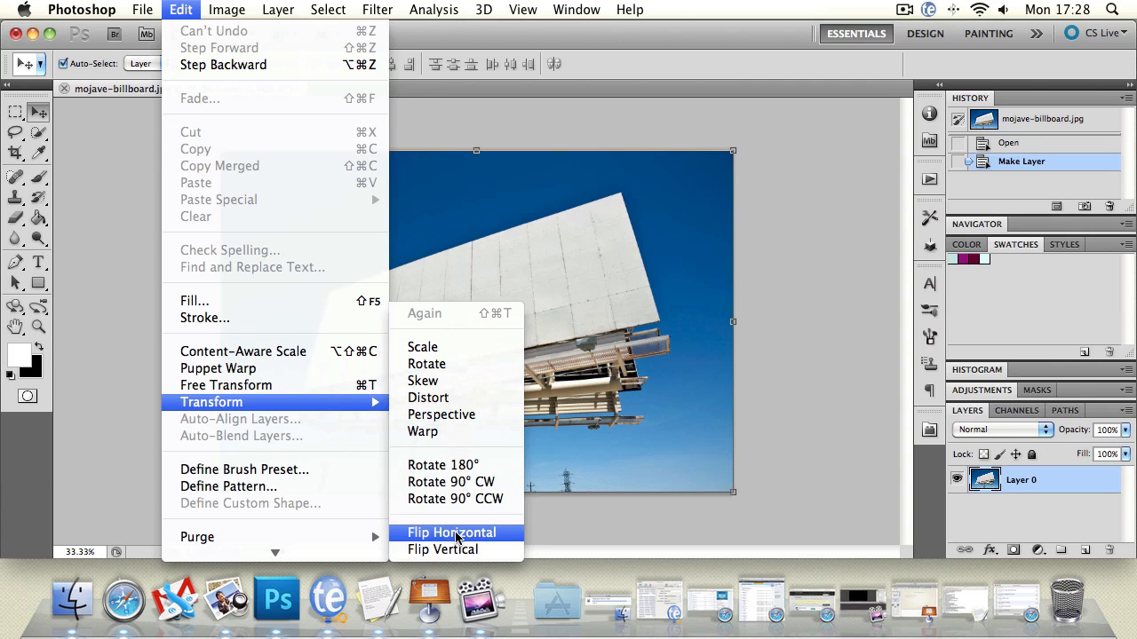
click(469, 382)
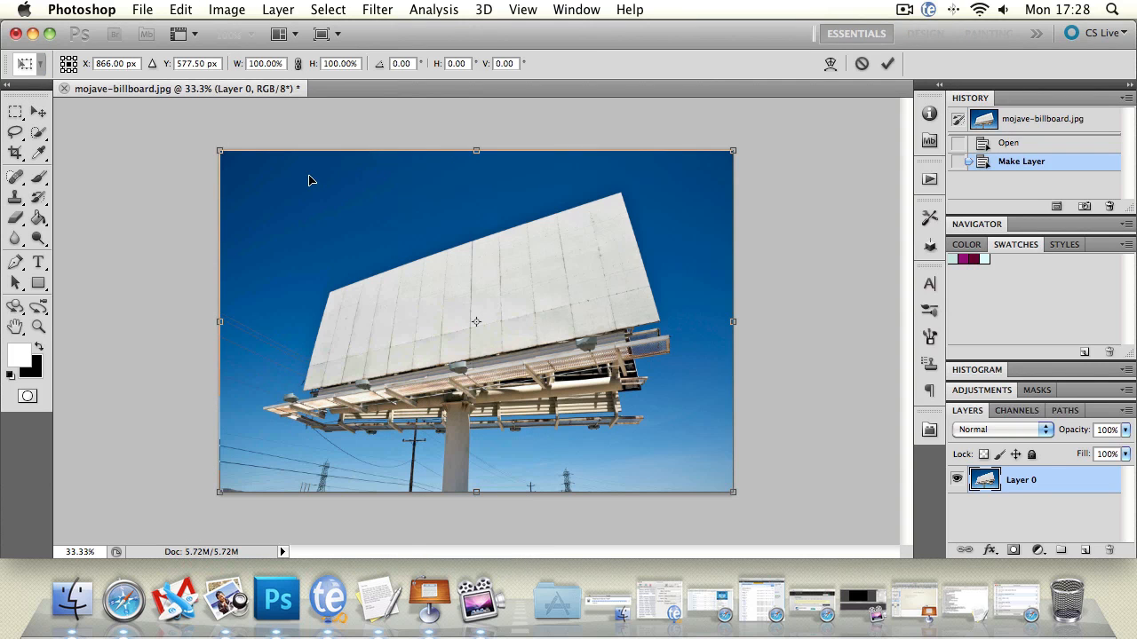
drag(222, 156, 224, 225)
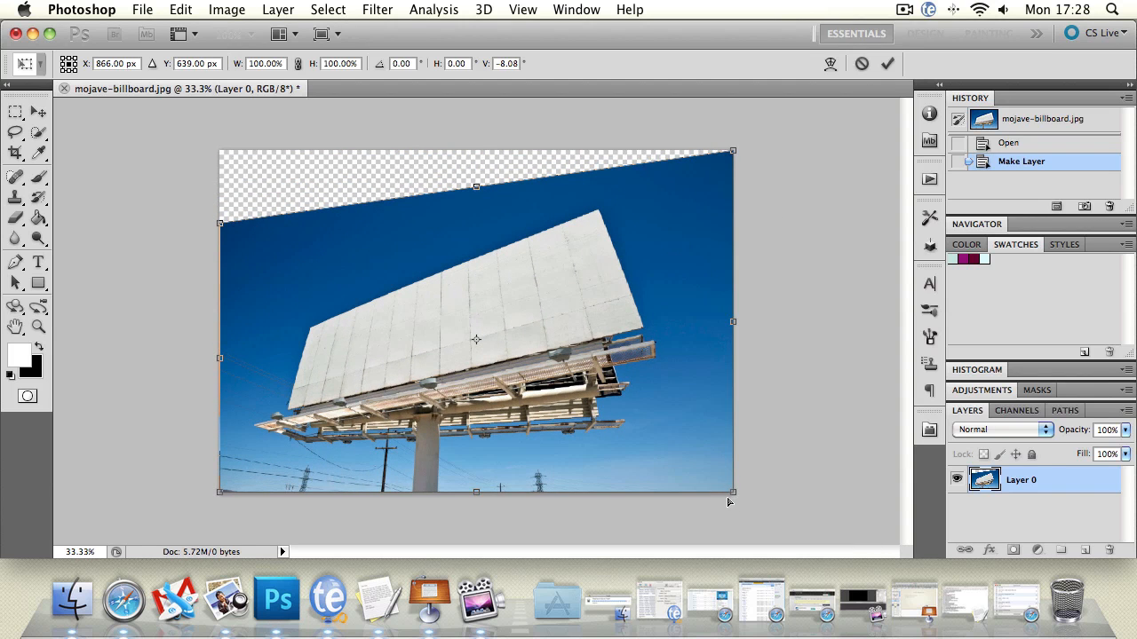
drag(732, 491, 732, 389)
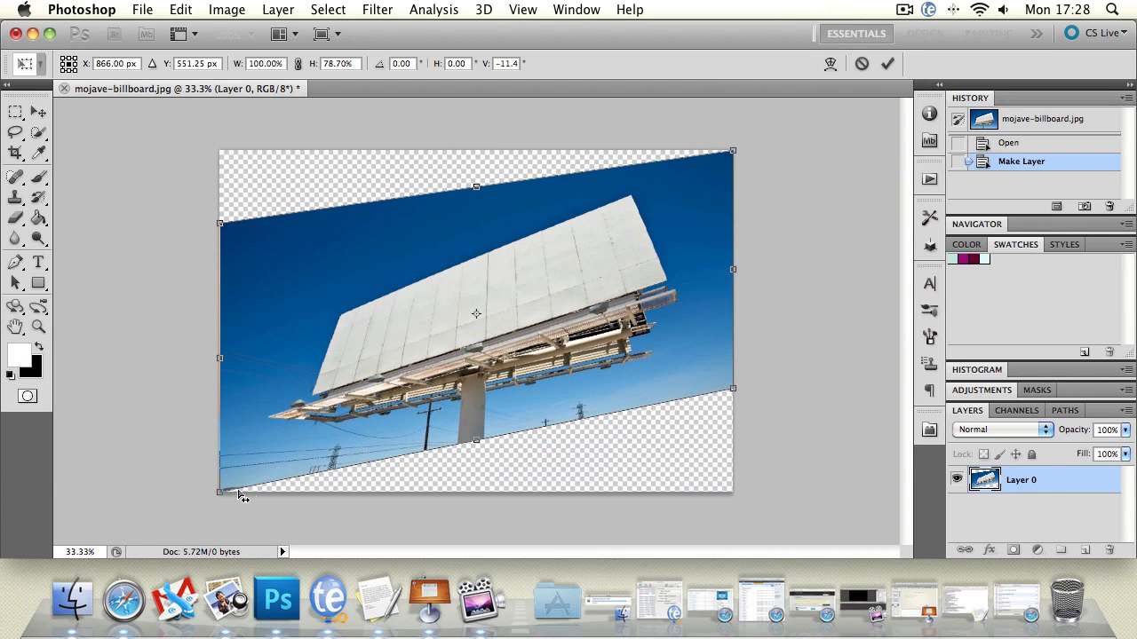
drag(222, 493, 222, 476)
drag(222, 349, 254, 318)
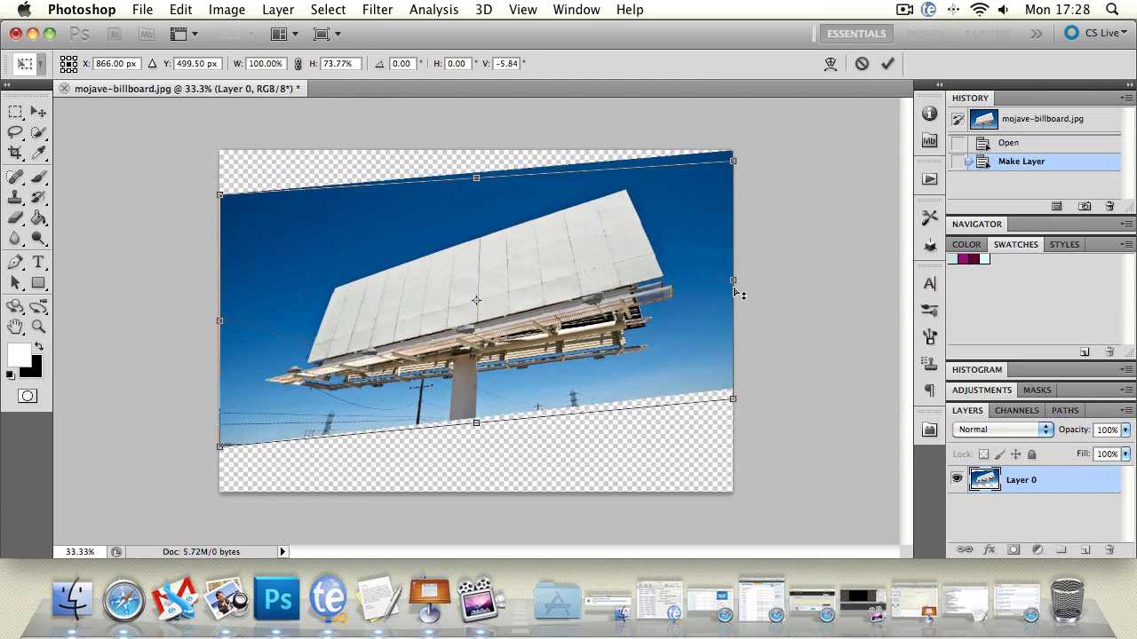
drag(734, 277, 734, 351)
drag(476, 214, 456, 214)
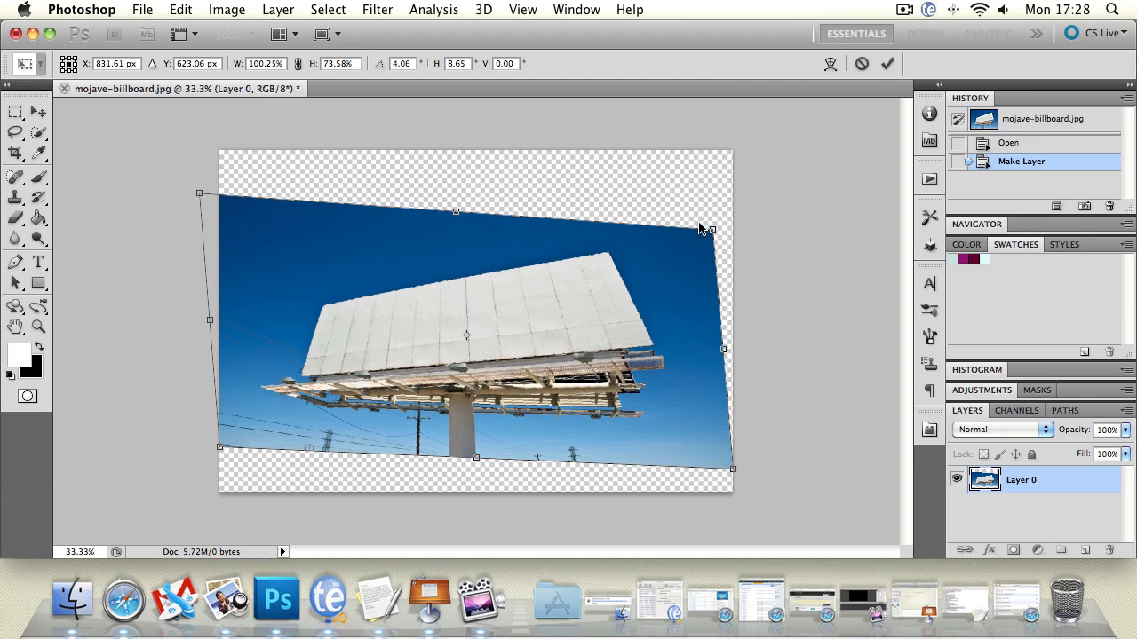
- Skew the layer's four corners inward into an irregular shape, apply the transformation and undo it
drag(714, 230, 613, 278)
drag(734, 473, 711, 357)
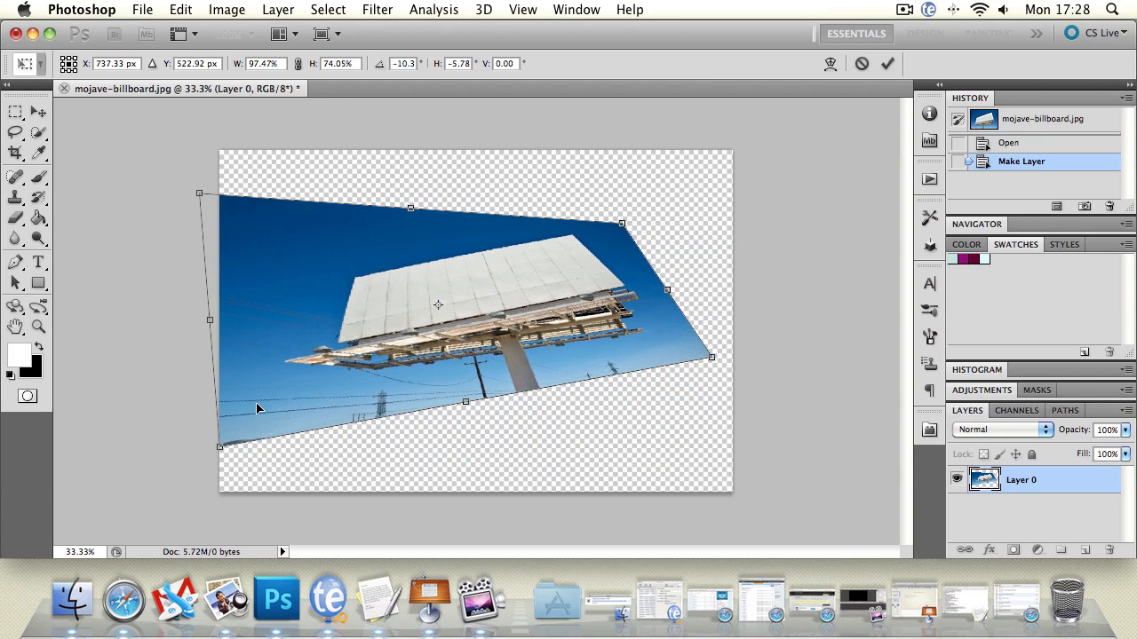
drag(222, 450, 215, 397)
drag(199, 192, 305, 202)
drag(217, 398, 254, 314)
click(38, 111)
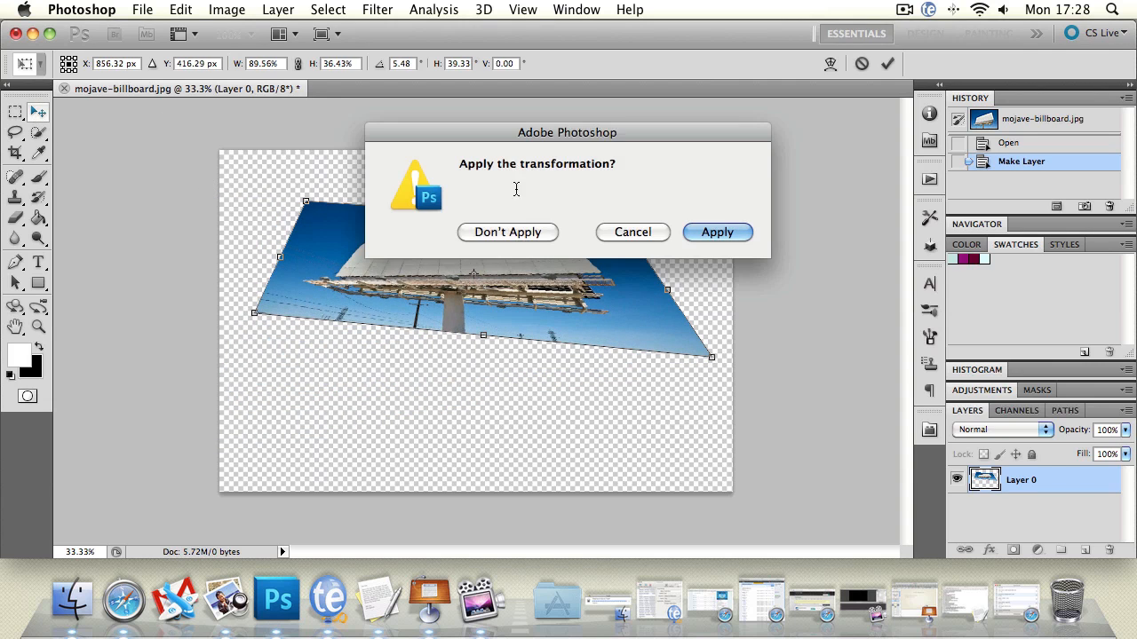
click(716, 232)
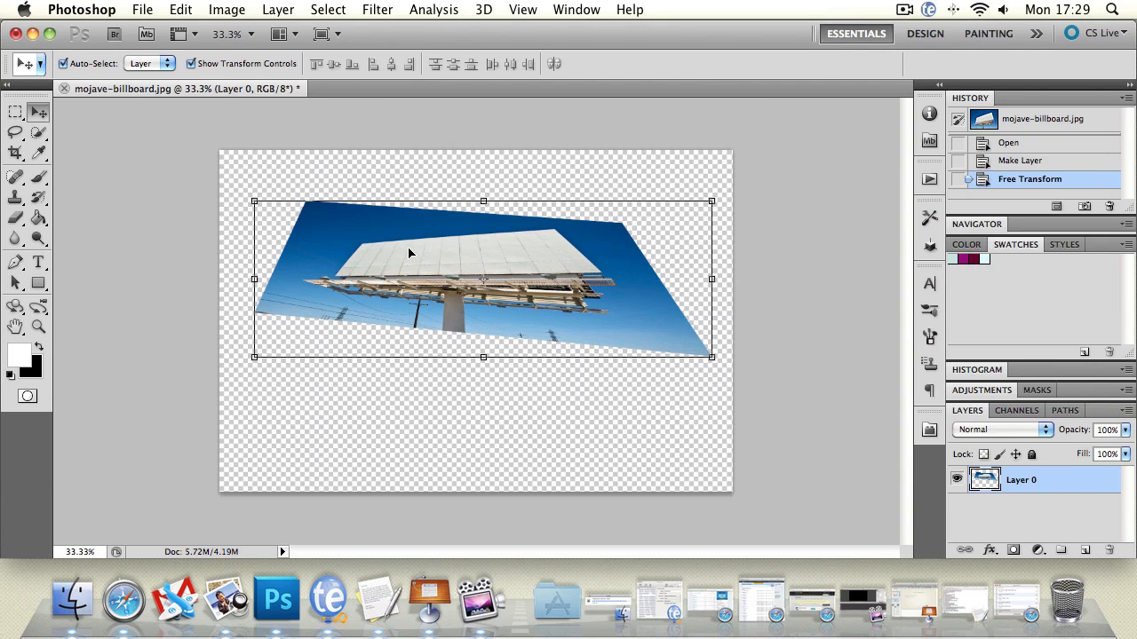
key(super+z)
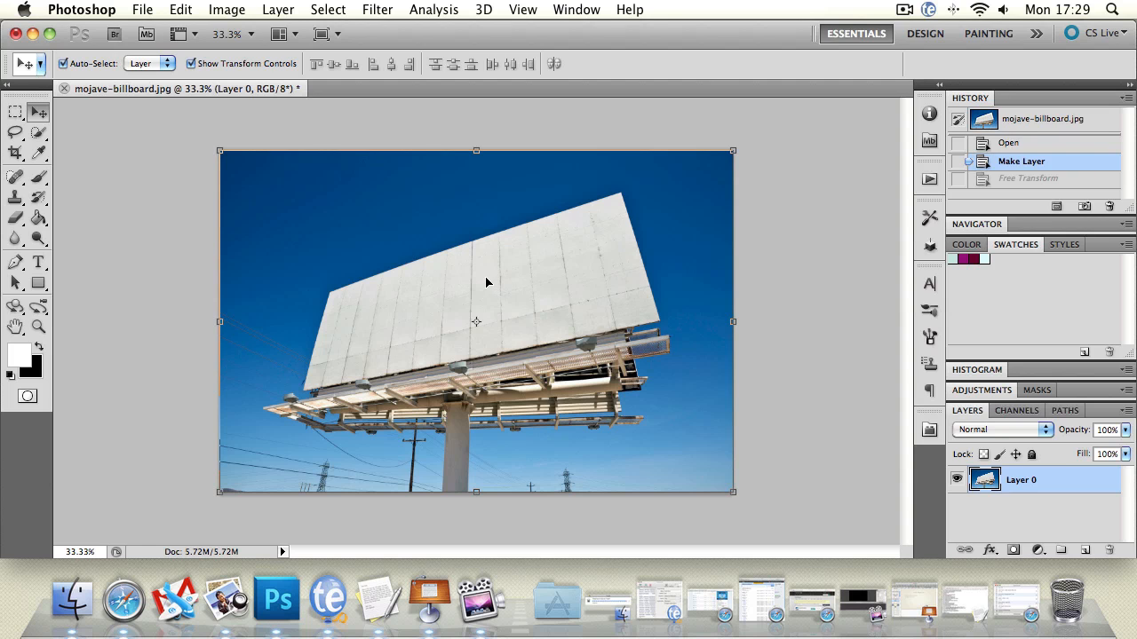
- Distort the billboard layer by pulling all four corners freely inward, and discard the transformation
click(181, 9)
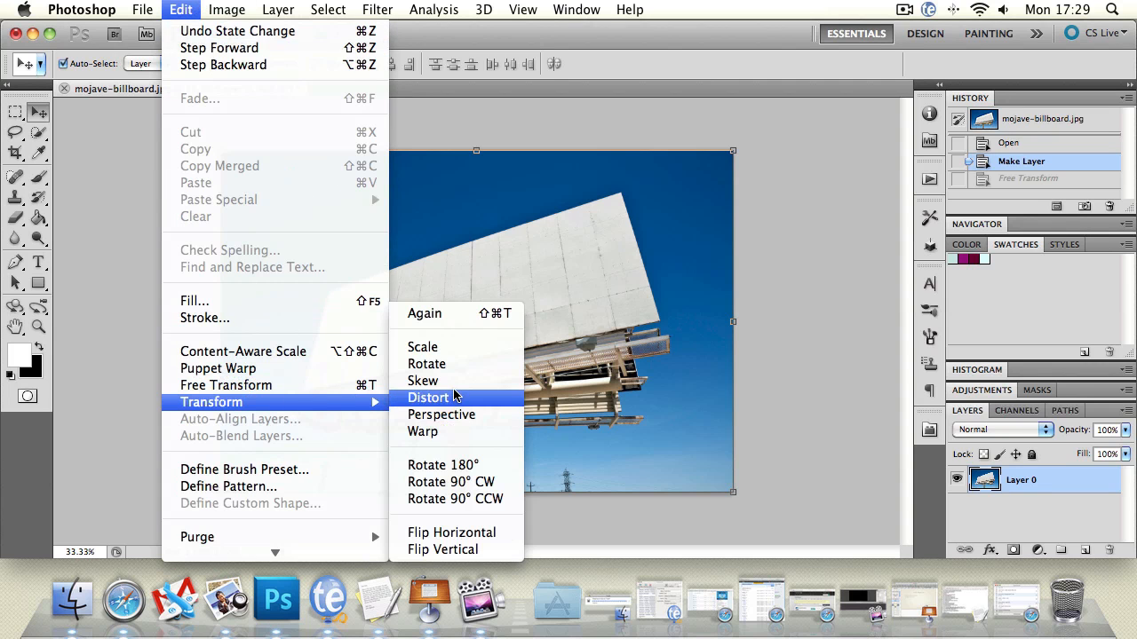
click(459, 399)
drag(220, 151, 352, 224)
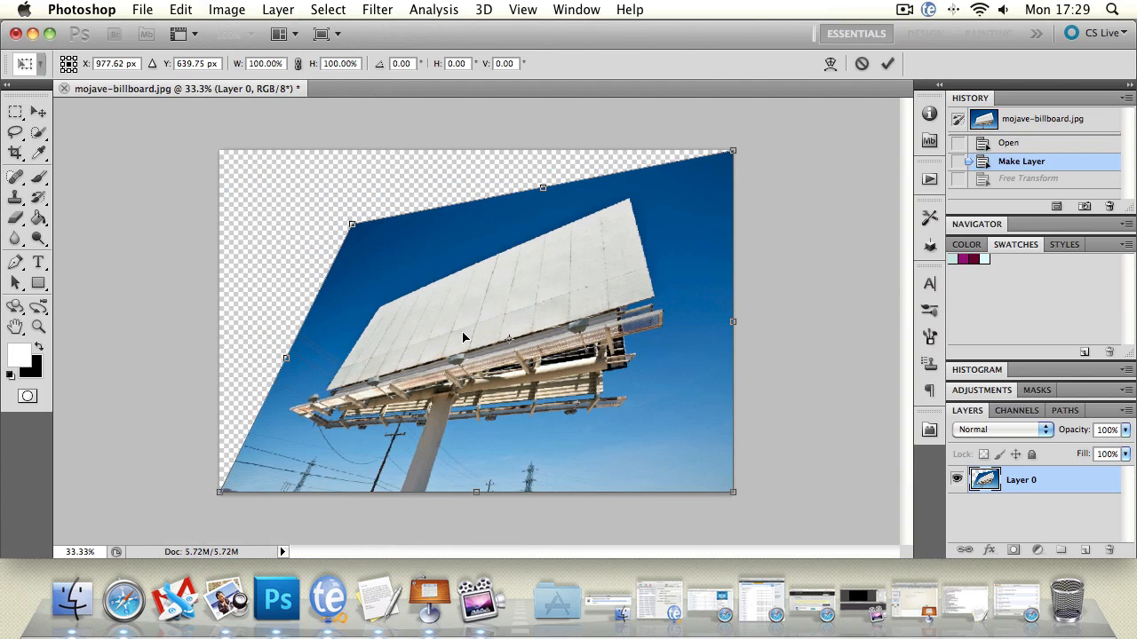
drag(734, 492, 553, 386)
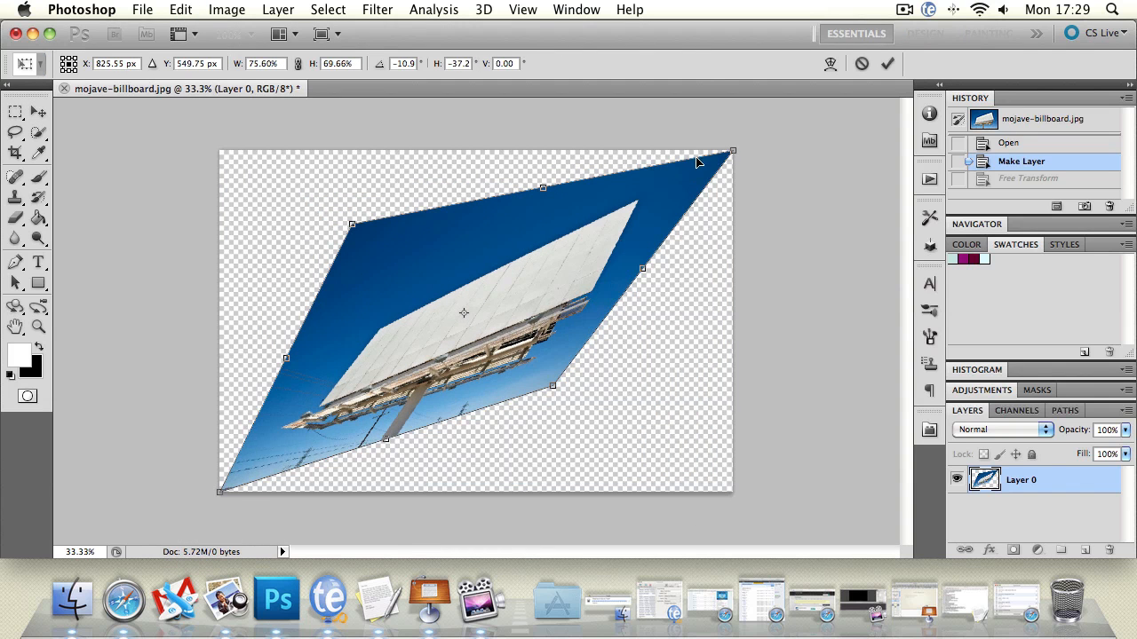
drag(728, 155, 515, 204)
drag(224, 488, 266, 458)
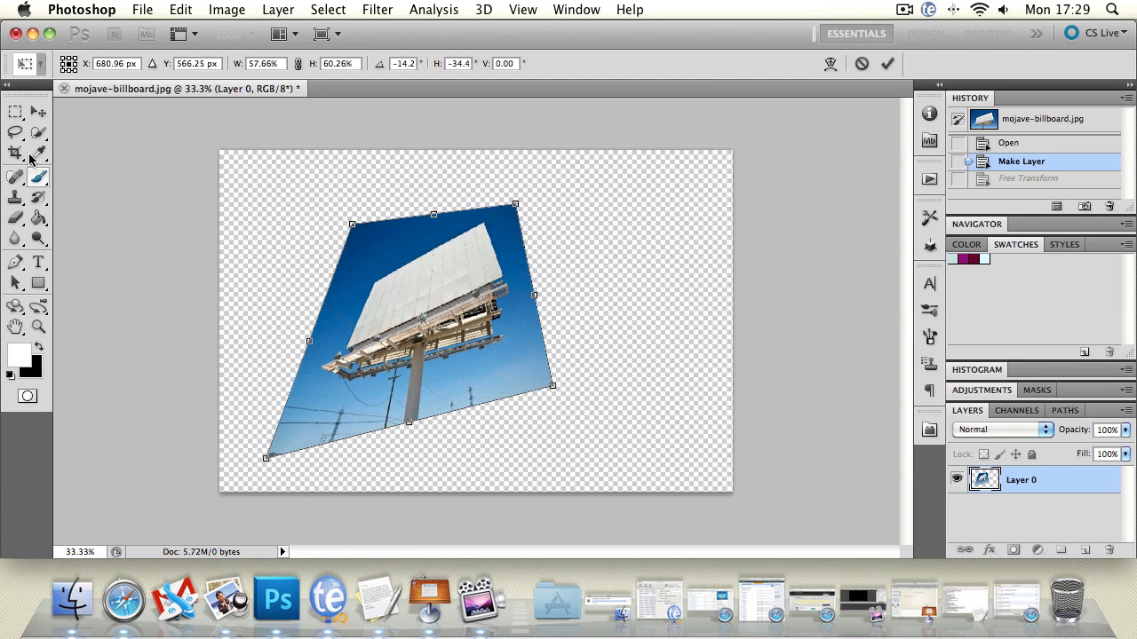
click(38, 111)
click(504, 233)
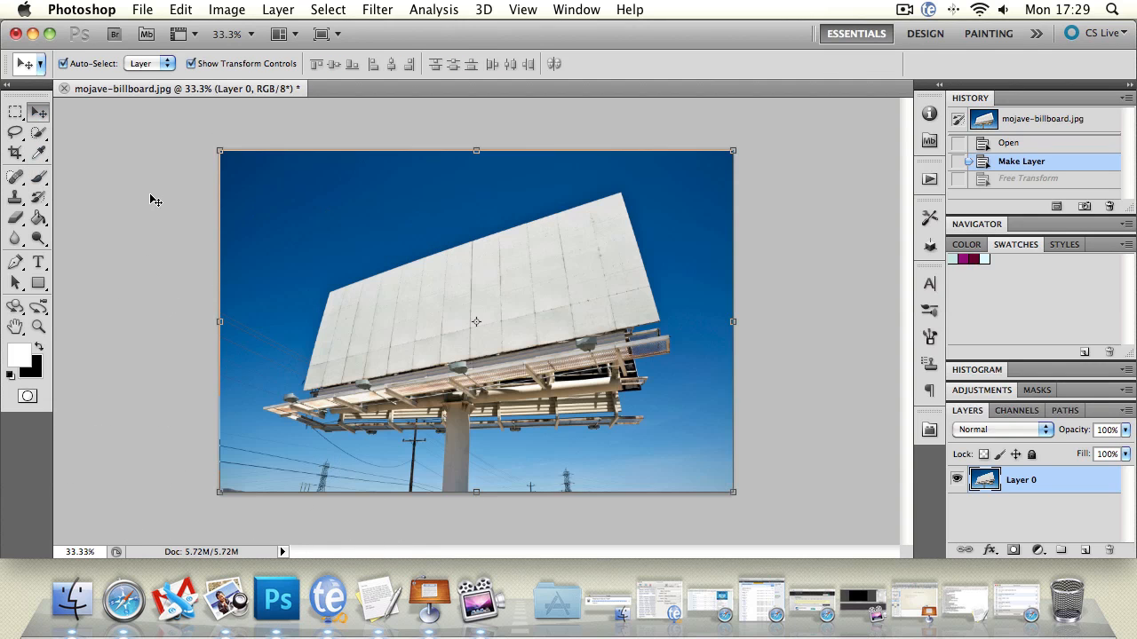
- Start another Skew on the billboard layer, shift its left edge slightly upward, and discard the transformation
click(179, 11)
mouse_move(291, 402)
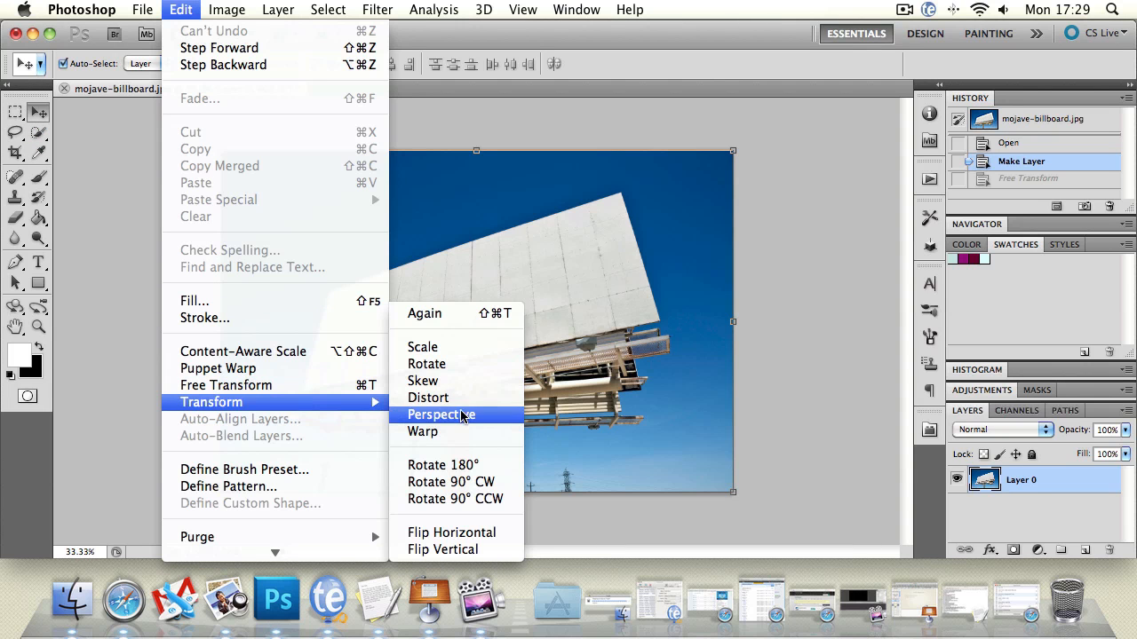
click(424, 381)
mouse_move(222, 325)
mouse_down()
mouse_move(221, 267)
mouse_move(213, 313)
mouse_up()
click(39, 112)
click(516, 234)
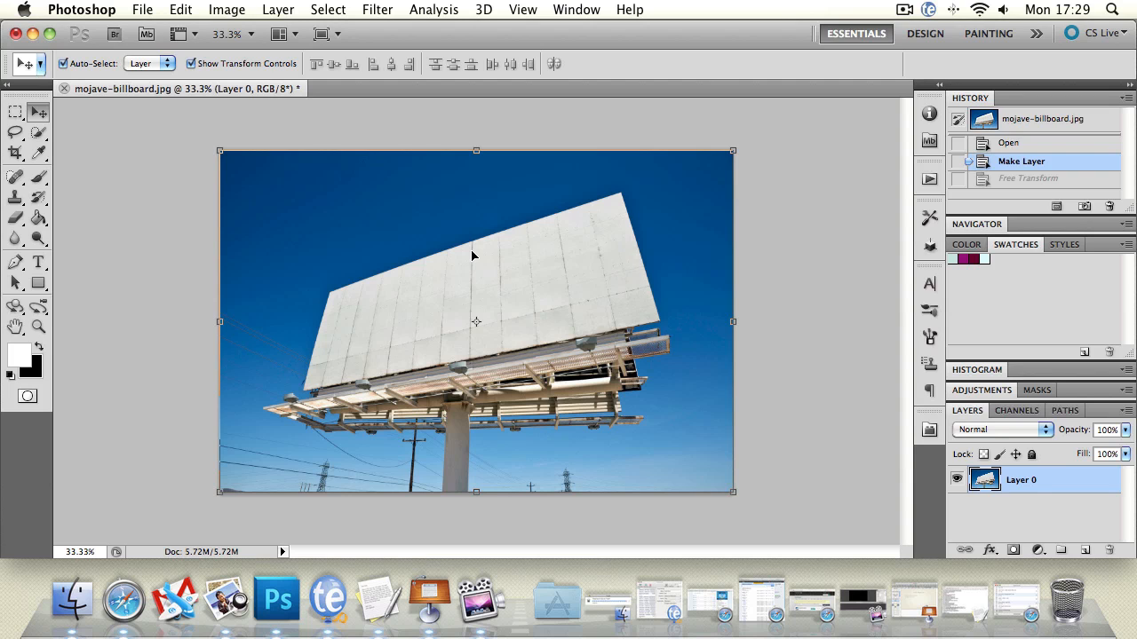
- Apply a Perspective transform that narrows the layer's top edge and shifts its bottom edge slightly right, and discard the transformation
click(161, 9)
mouse_move(180, 9)
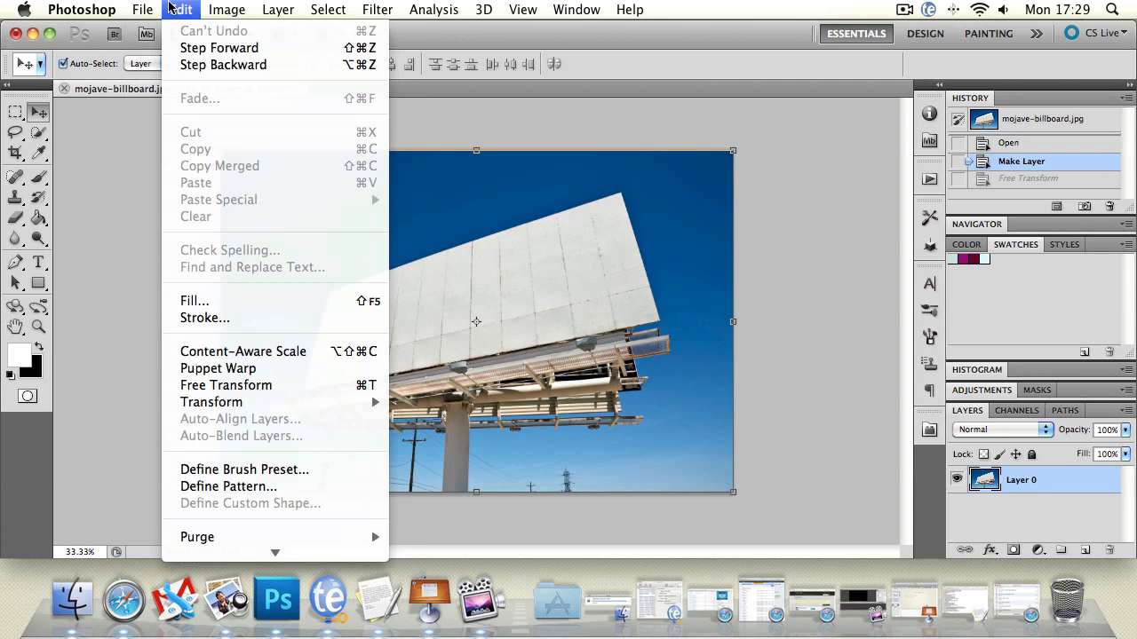
mouse_move(337, 400)
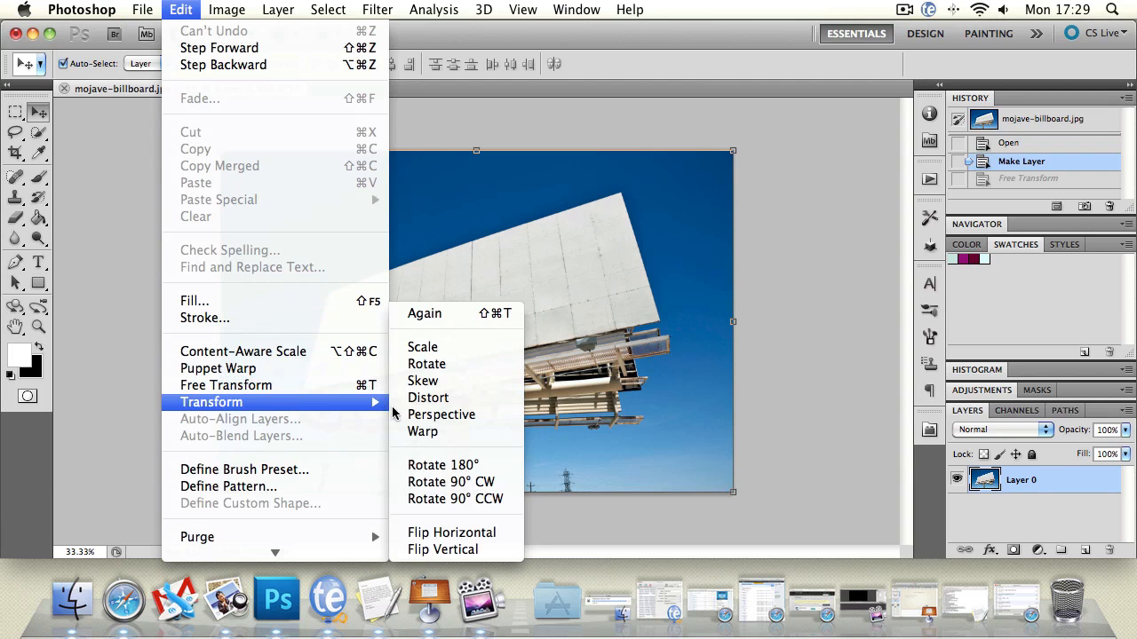
click(456, 417)
drag(222, 159, 378, 151)
drag(475, 491, 495, 370)
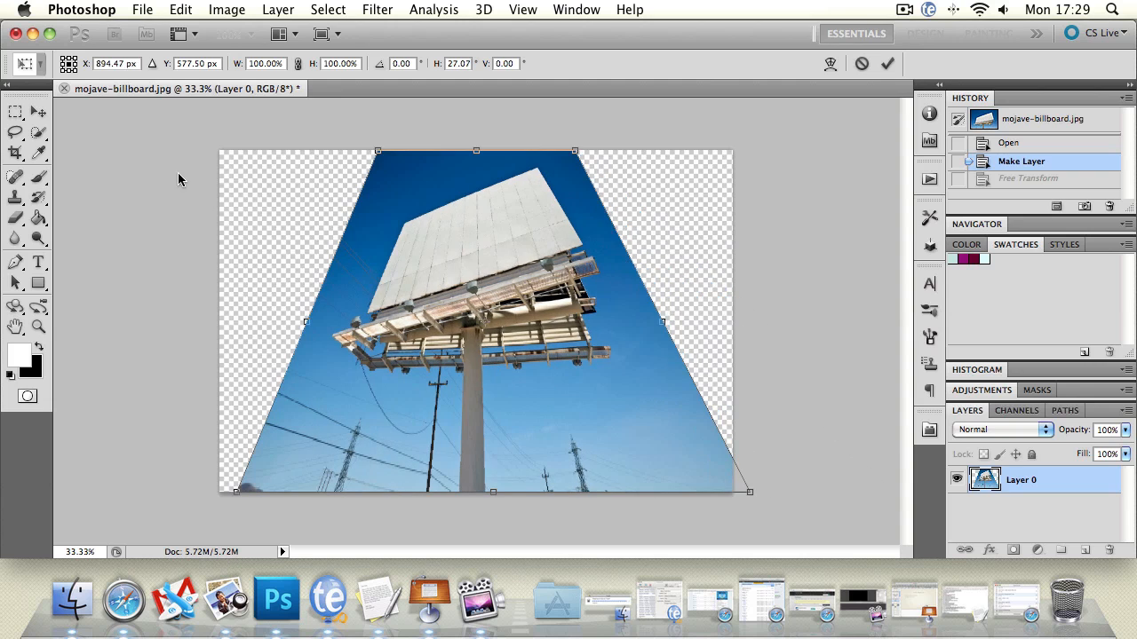
click(38, 111)
click(525, 231)
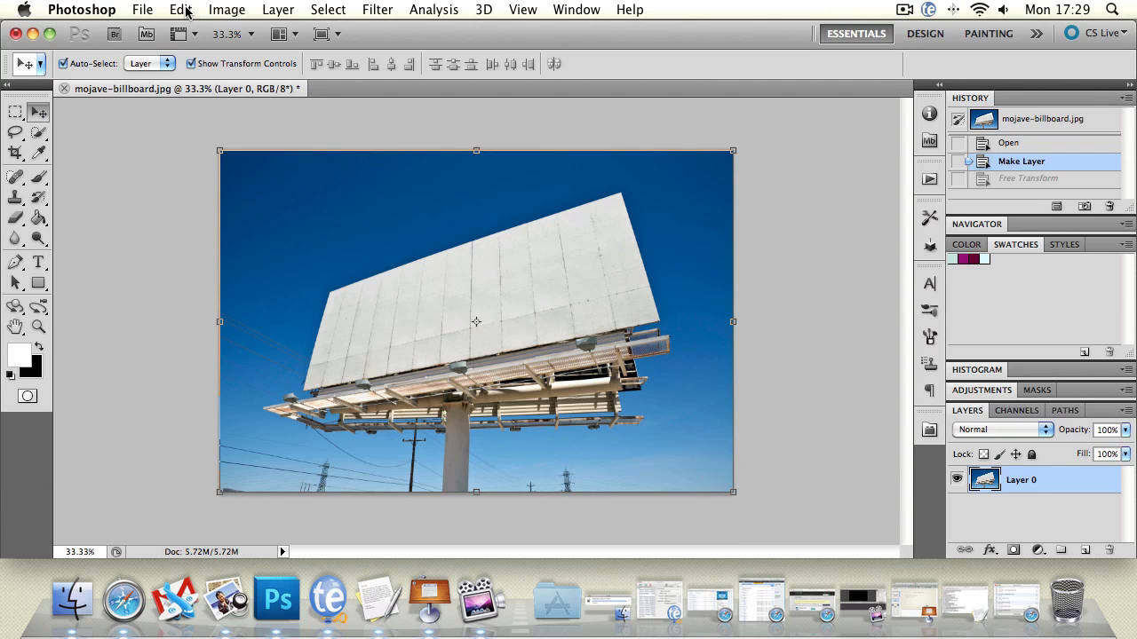
- Warp the billboard layer freely with the custom grid, bending its edges and interior strongly, and discard the transformation
click(182, 10)
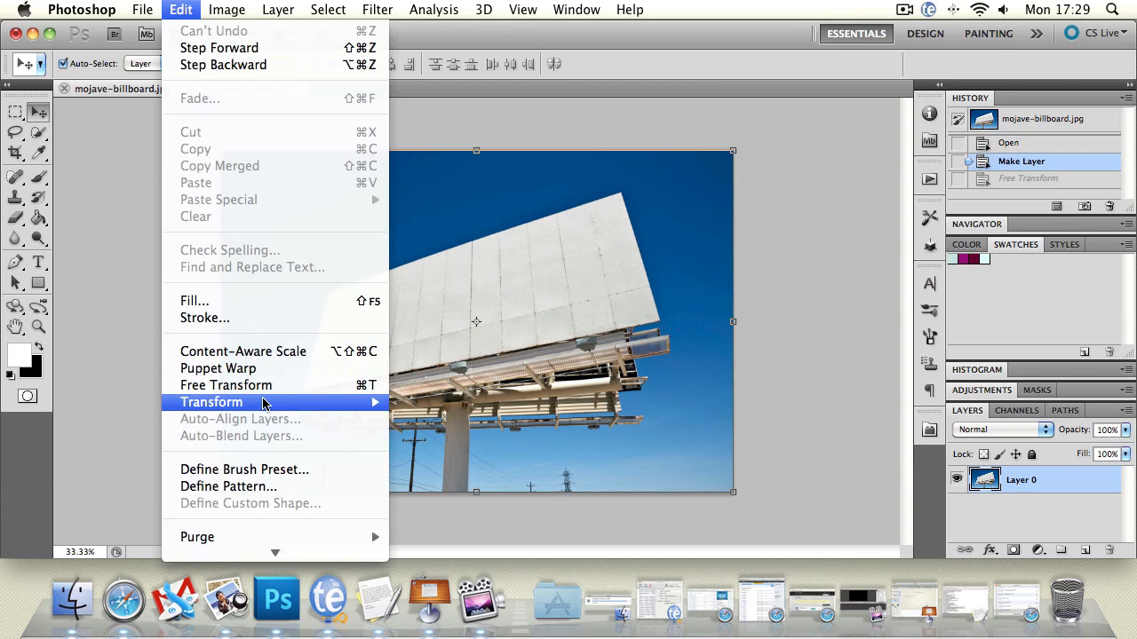
mouse_move(263, 404)
click(422, 432)
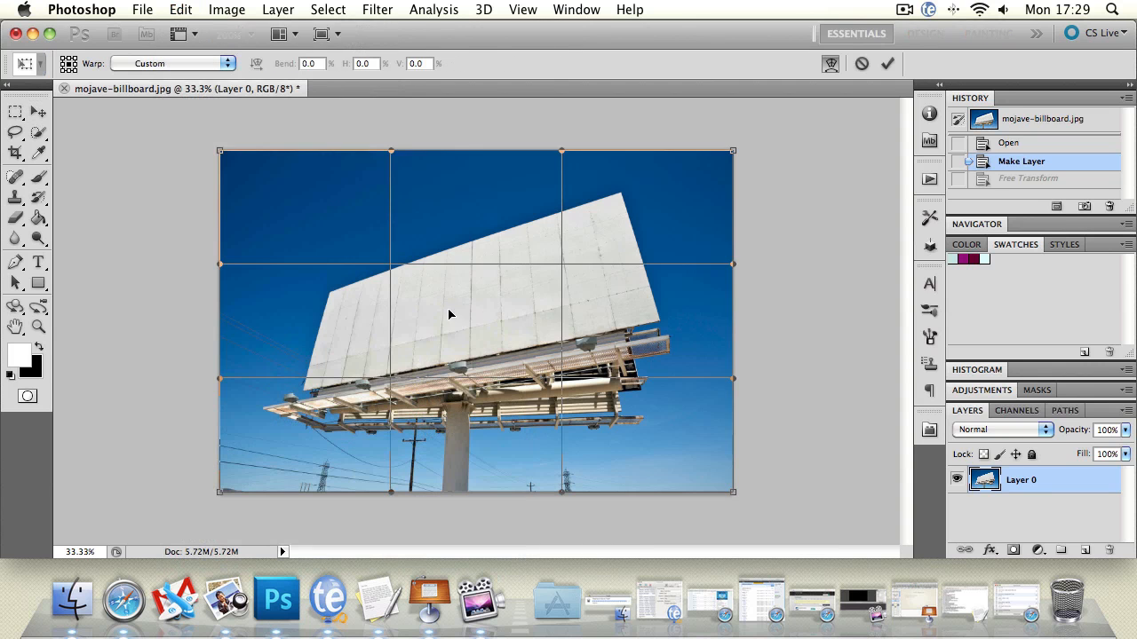
drag(428, 285, 434, 327)
drag(624, 310, 618, 202)
drag(446, 380, 491, 314)
drag(350, 244, 277, 235)
drag(453, 306, 362, 226)
drag(670, 356, 589, 334)
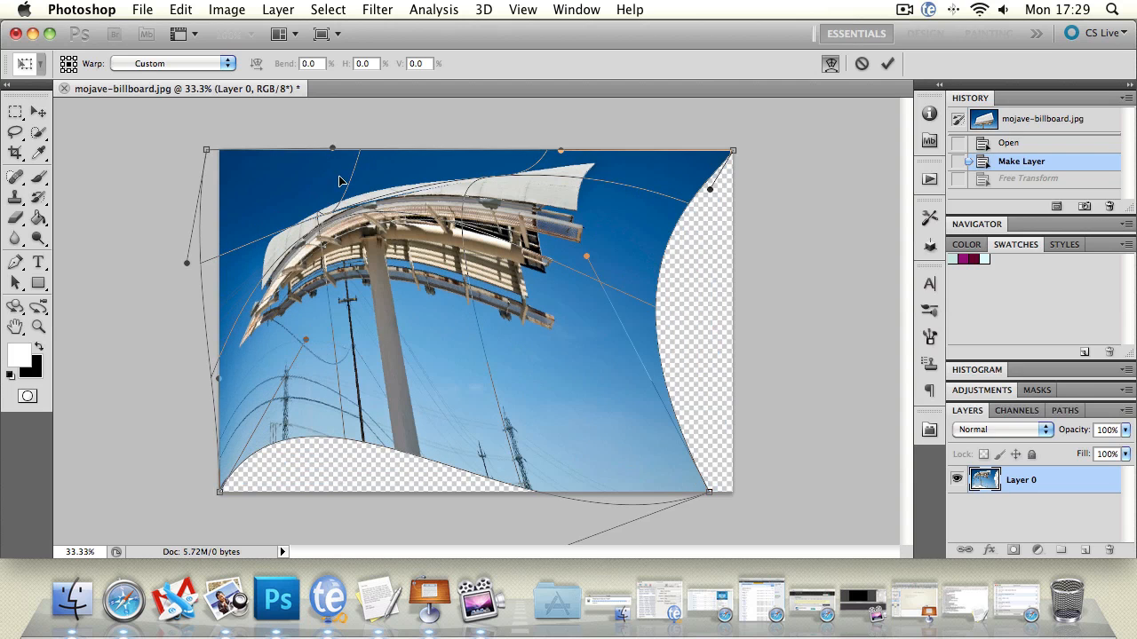
click(859, 63)
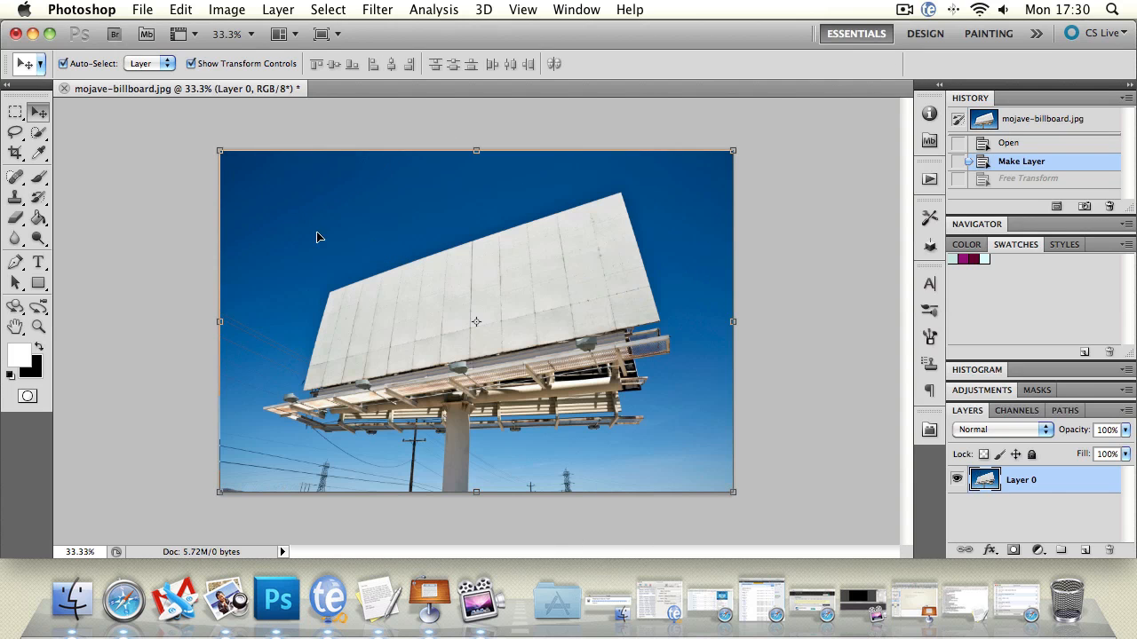
- Start another Warp on the billboard layer and try the Arc and Arc Upper presets
click(177, 8)
mouse_move(266, 405)
click(423, 432)
click(165, 65)
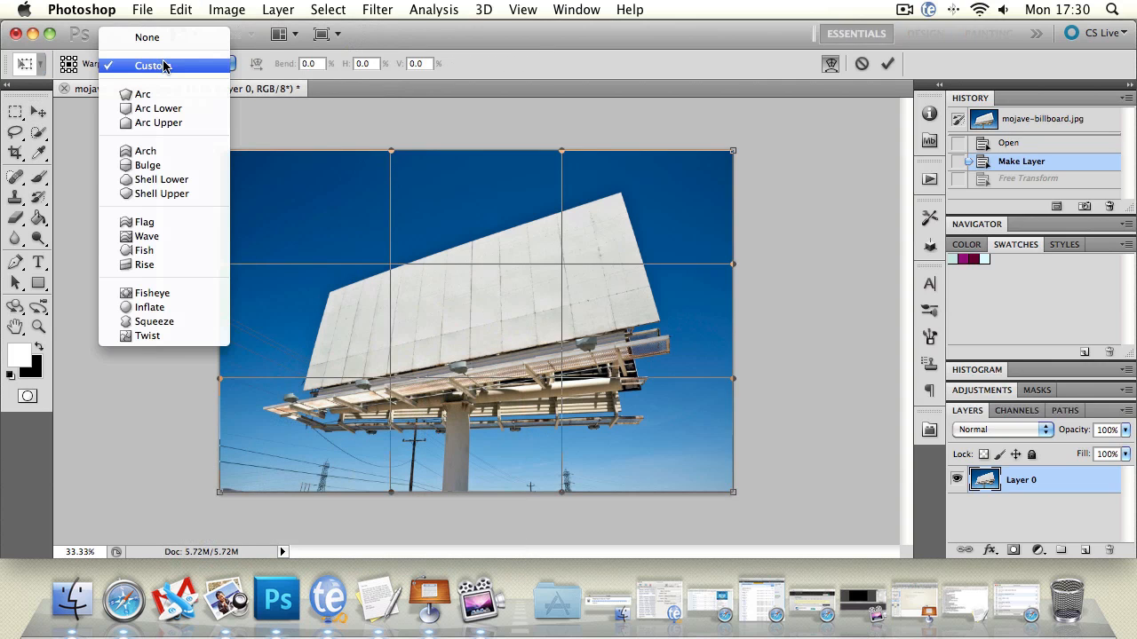
click(166, 93)
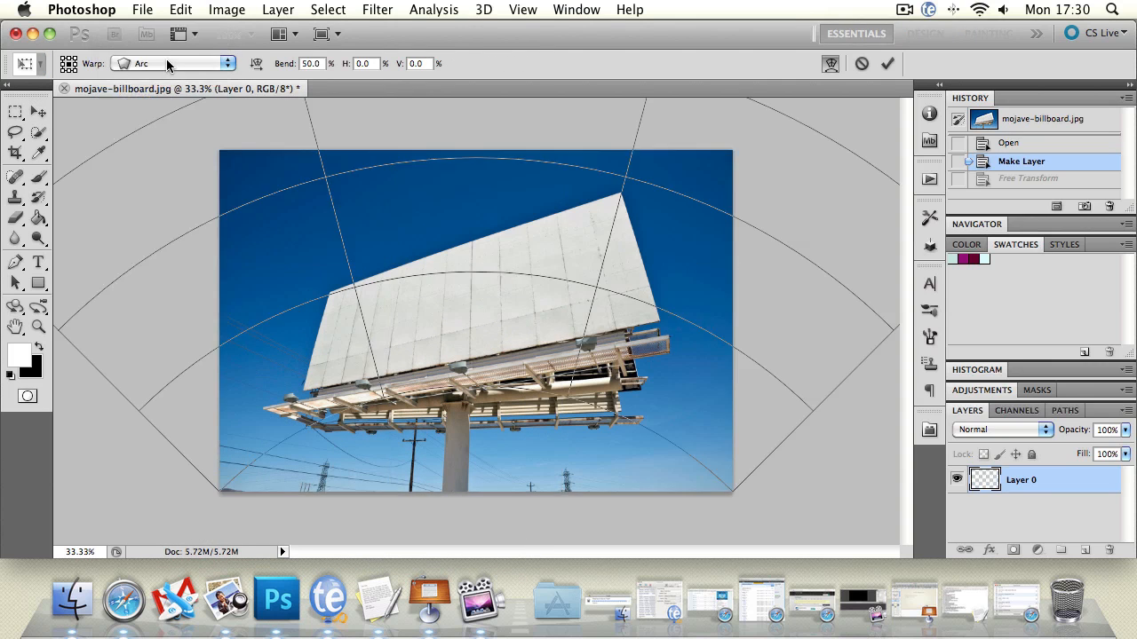
click(166, 63)
click(168, 91)
- Switch the warp preset to Flag and reduce its bend to about 1.4%
click(169, 64)
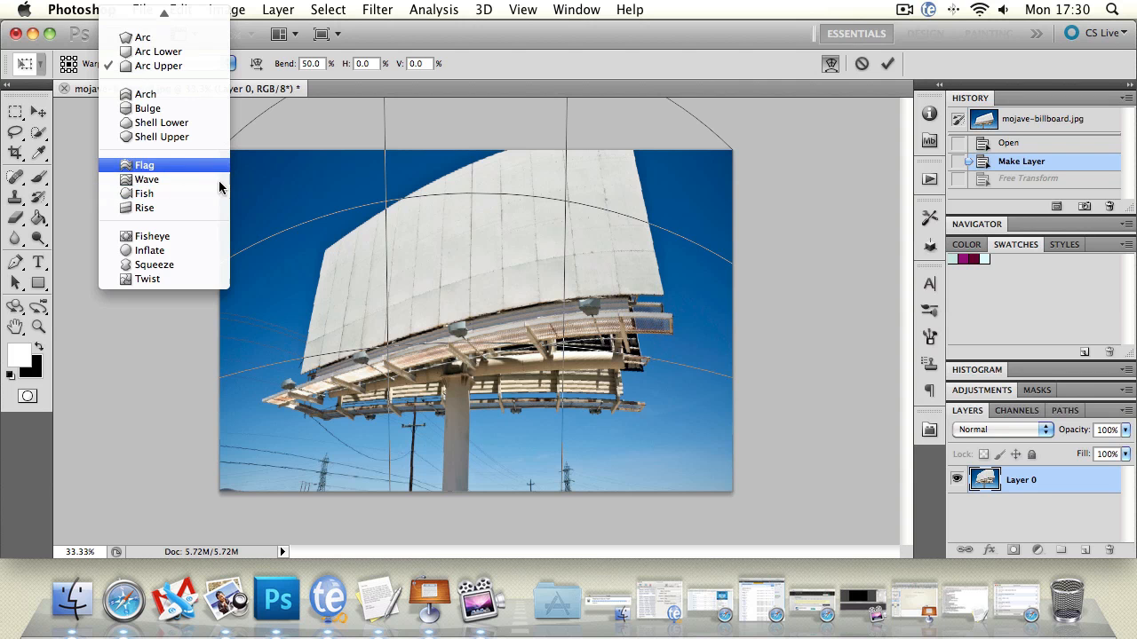
click(187, 167)
drag(347, 248, 348, 153)
- Try the Inflate warp with about -34.5% bend, -5.3% horizontal and -8.0% vertical distortion, and discard the transformation
click(178, 63)
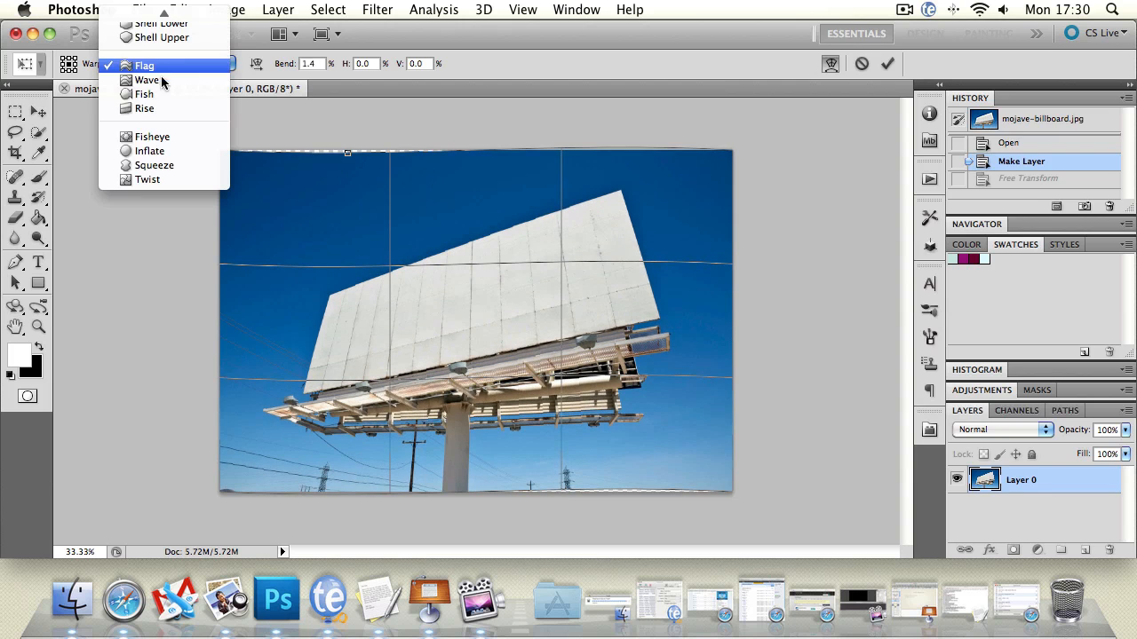
click(147, 150)
drag(477, 155, 476, 202)
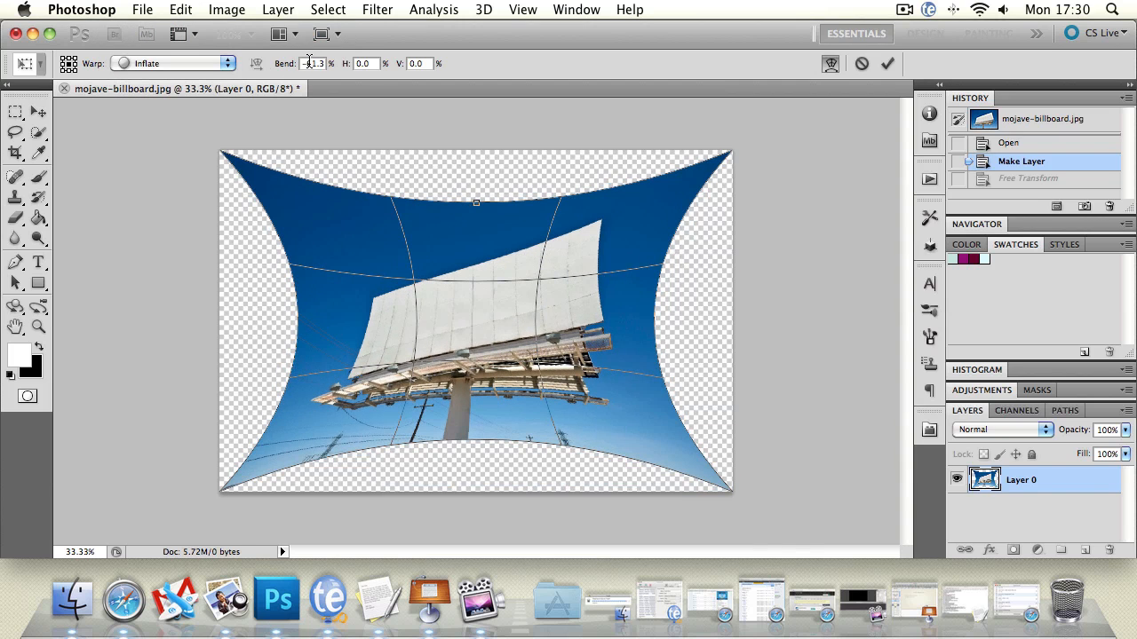
drag(307, 63, 526, 81)
drag(347, 63, 303, 85)
drag(396, 65, 132, 216)
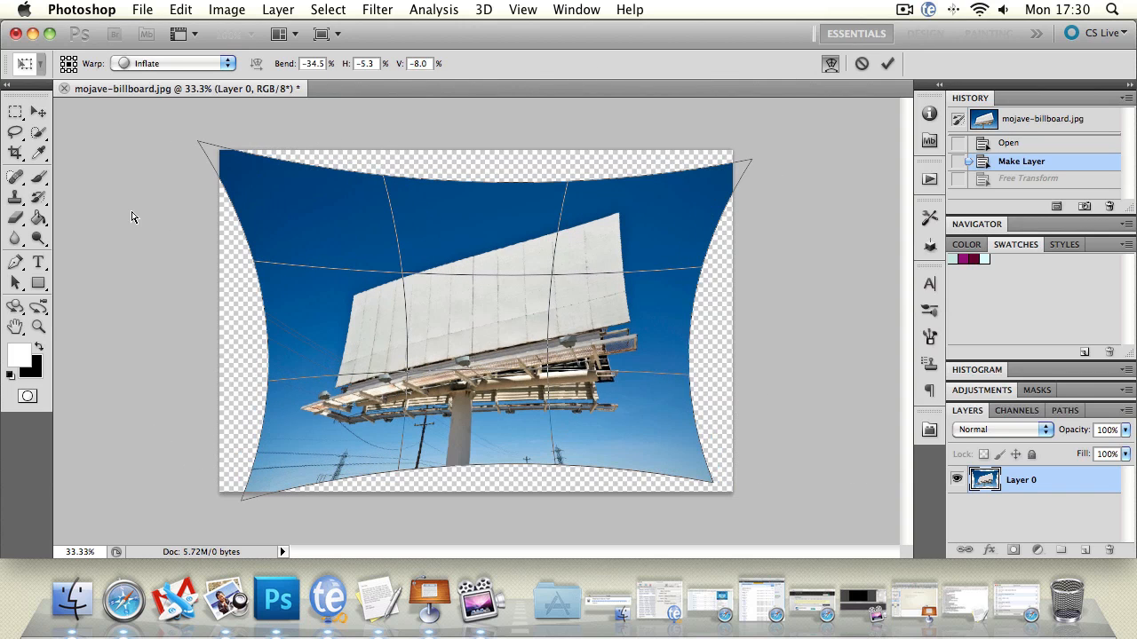
click(39, 111)
click(516, 232)
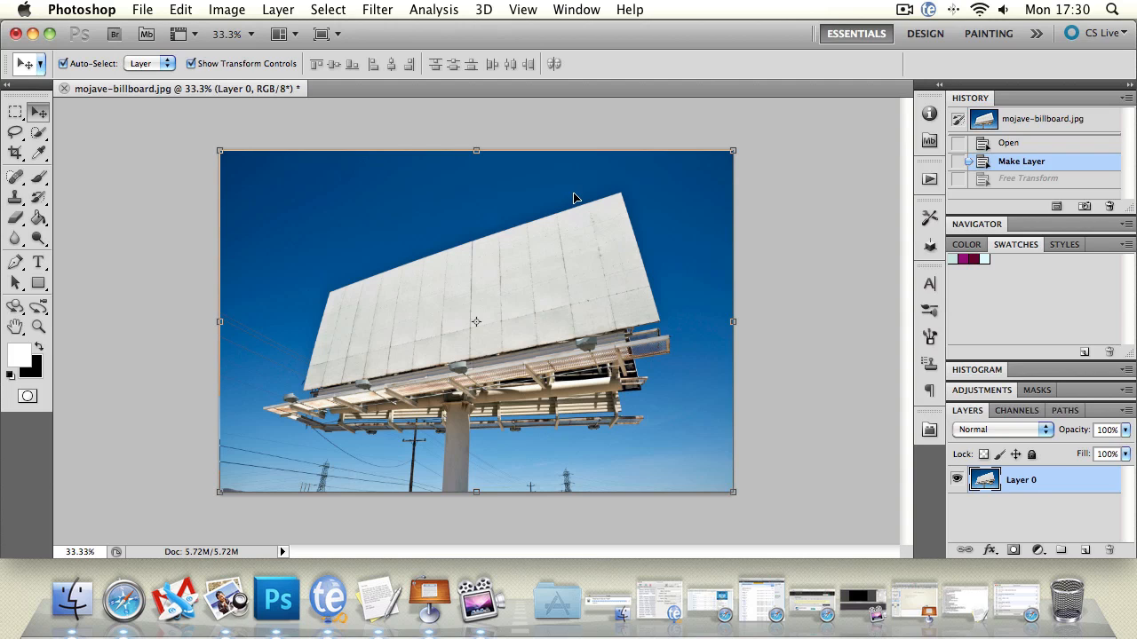
click(39, 262)
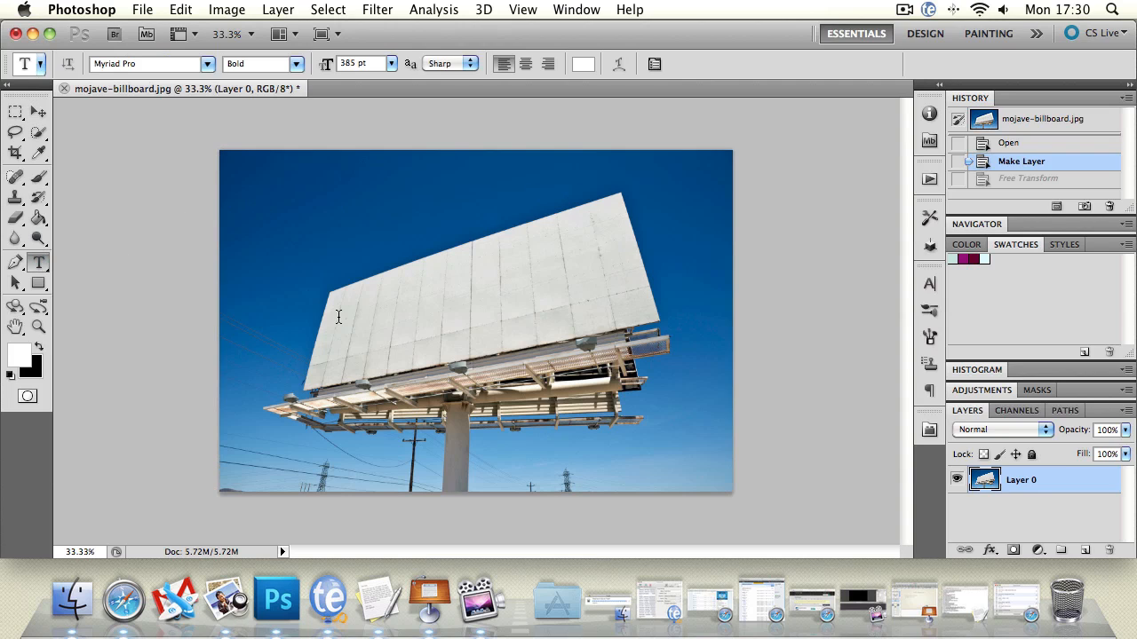
click(325, 254)
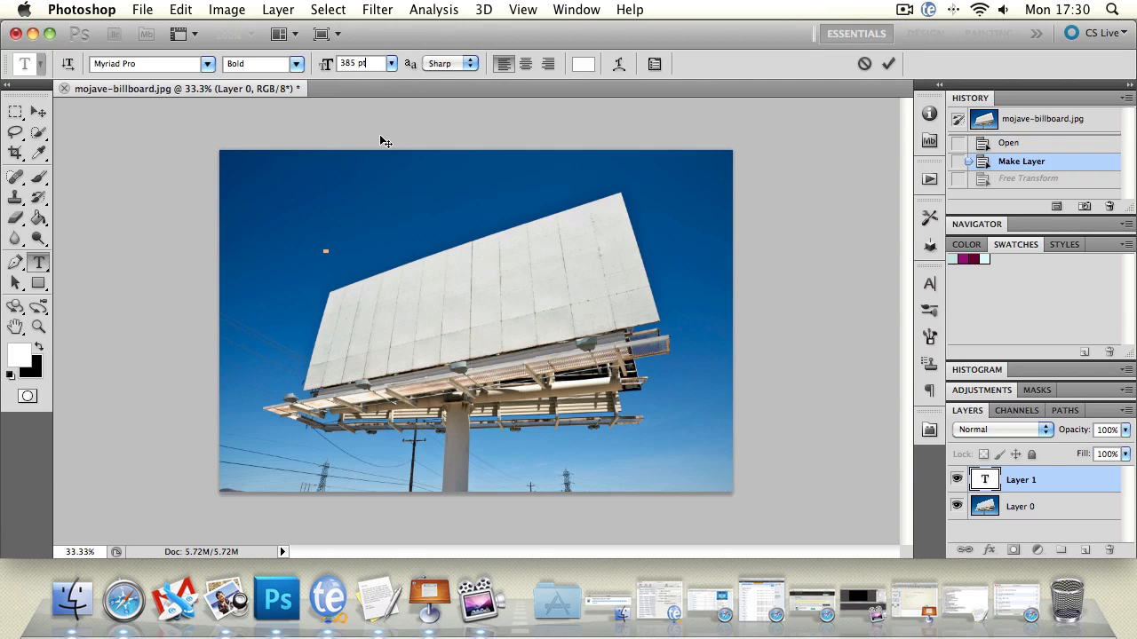
click(391, 64)
click(380, 173)
text(bi)
click(38, 111)
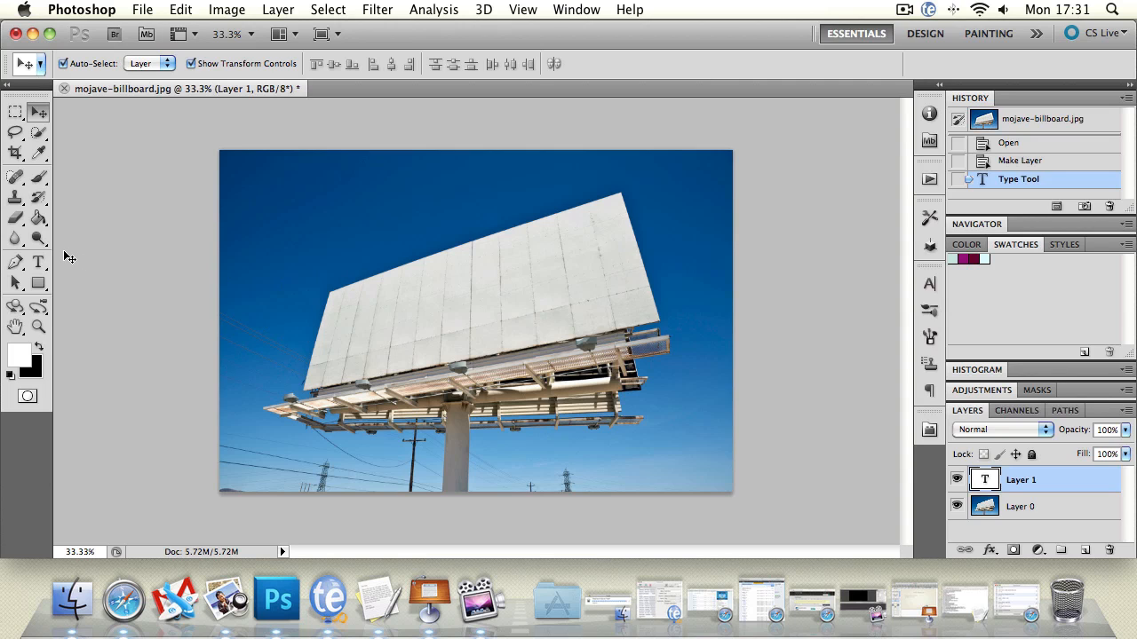
key(super+z)
- Add the text "Billboard" in the sky near the photo's upper edge and set its font size to 79 pt
click(38, 262)
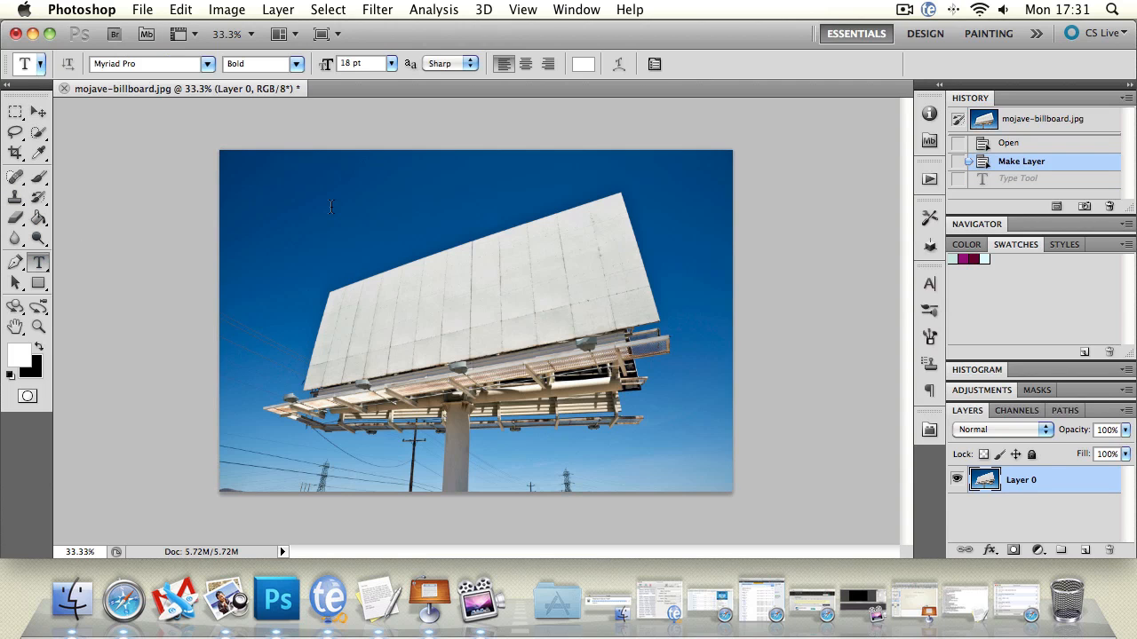
click(330, 207)
text(Billboard)
key(super+a)
drag(326, 68, 390, 64)
click(698, 240)
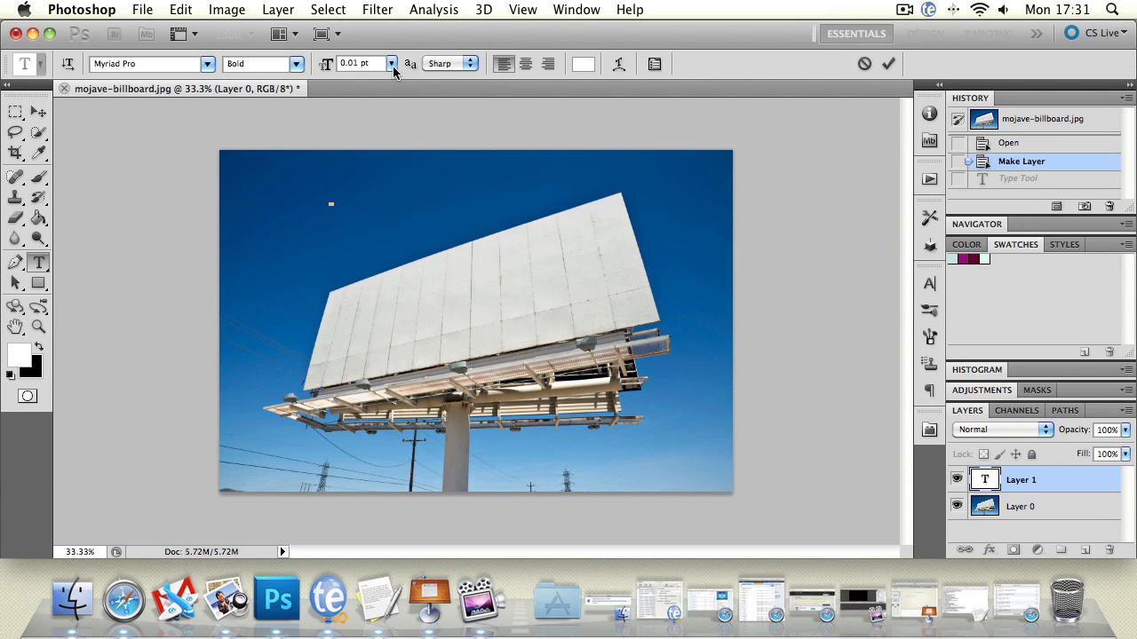
click(391, 64)
click(367, 241)
drag(325, 68, 332, 69)
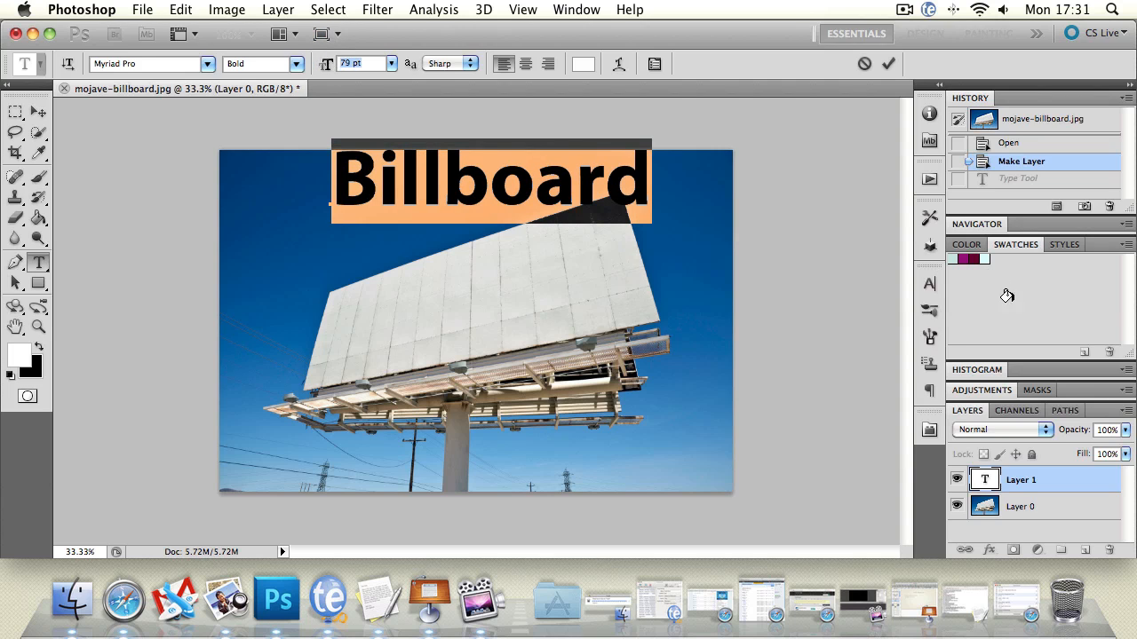
- Set the text to All Caps and move it left so it fits across the sky within the photo
click(929, 283)
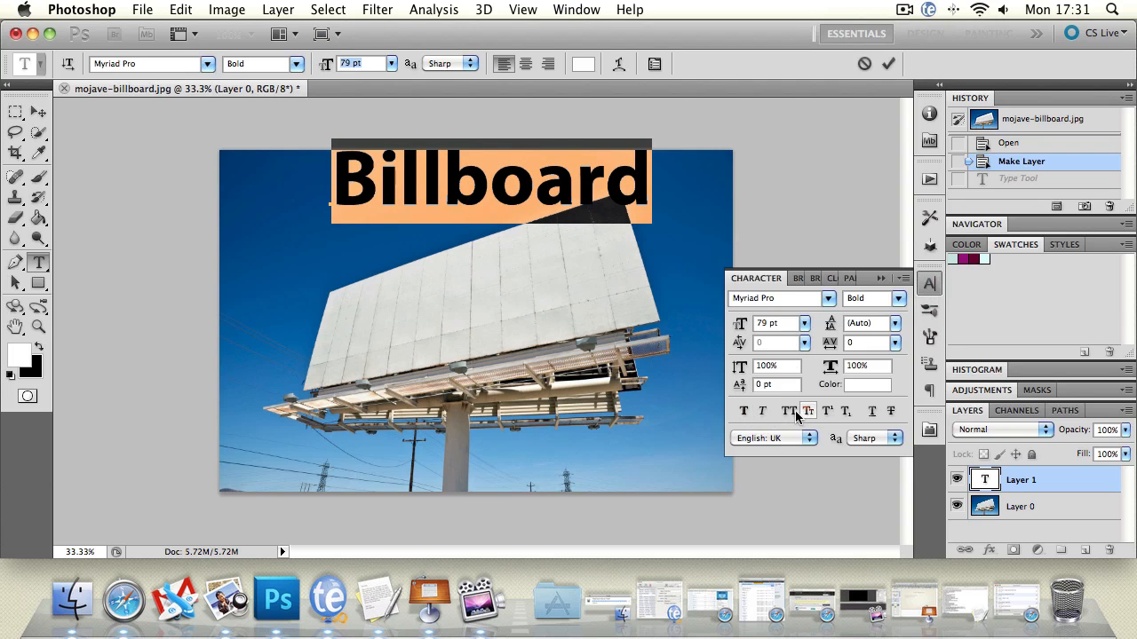
click(788, 411)
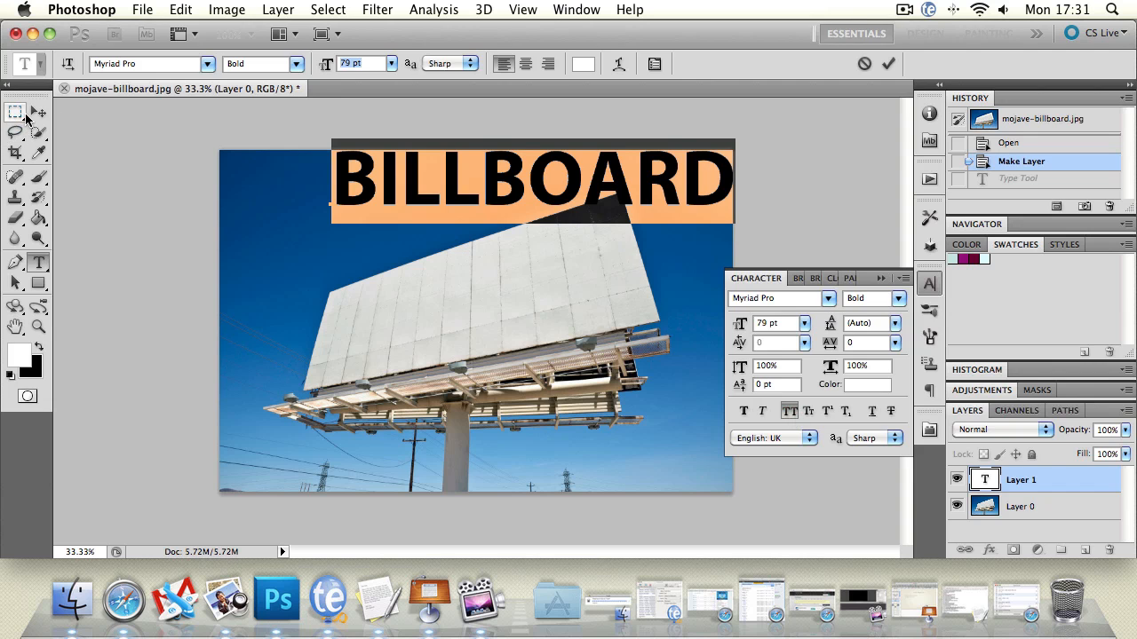
click(37, 113)
drag(435, 171, 395, 180)
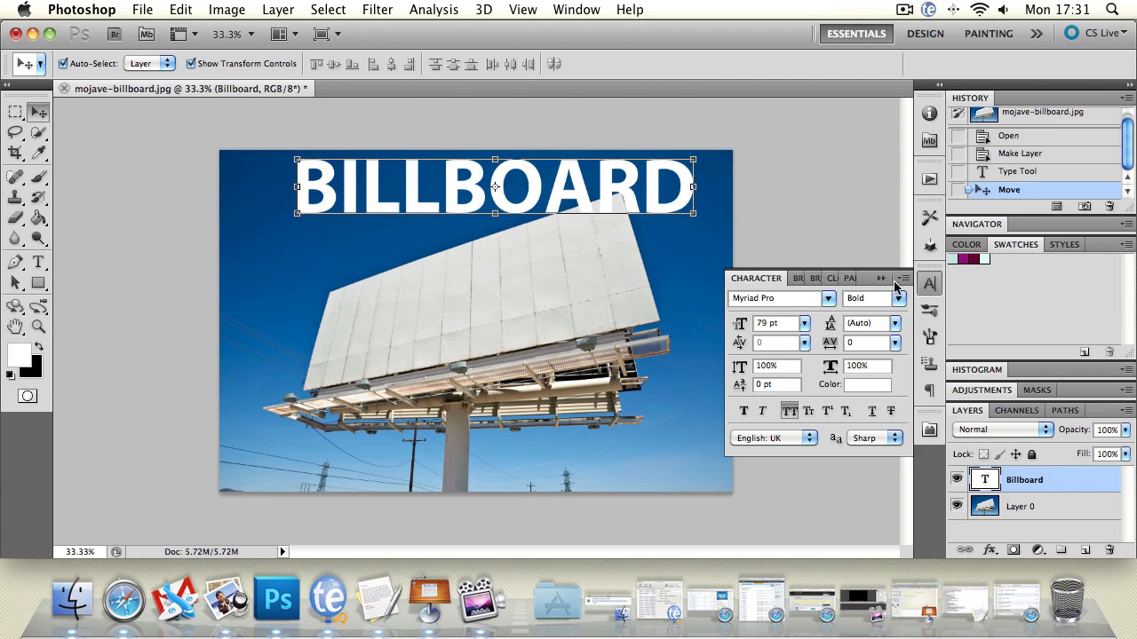
- Colour the text dark grey #414141 and move it down over the face of the billboard
click(868, 383)
drag(444, 246, 329, 311)
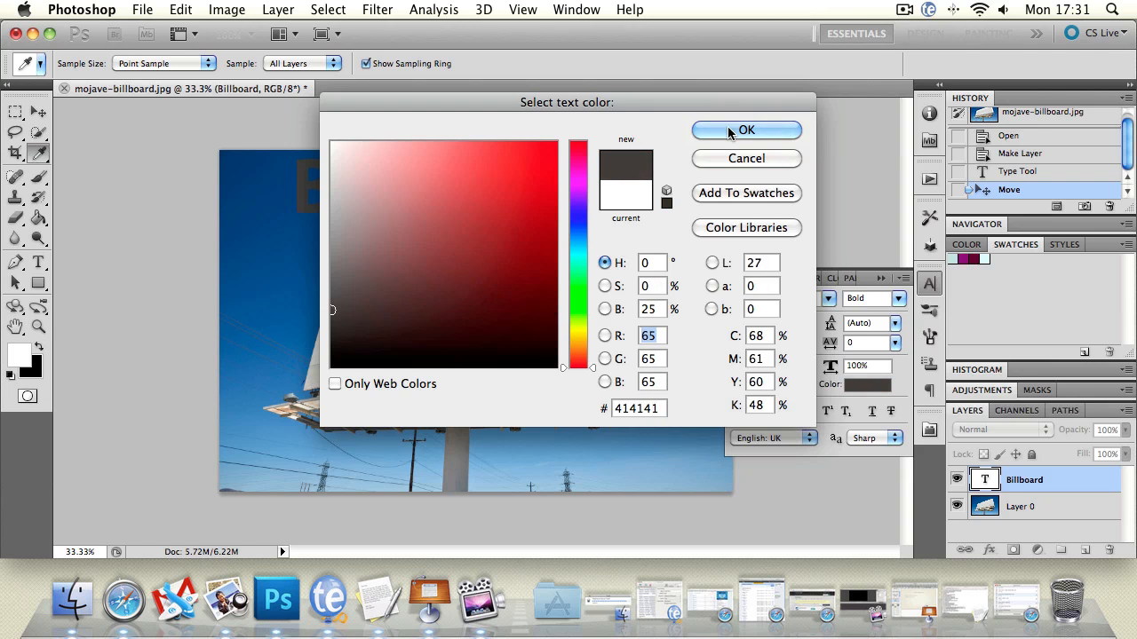
click(736, 129)
drag(376, 180, 376, 295)
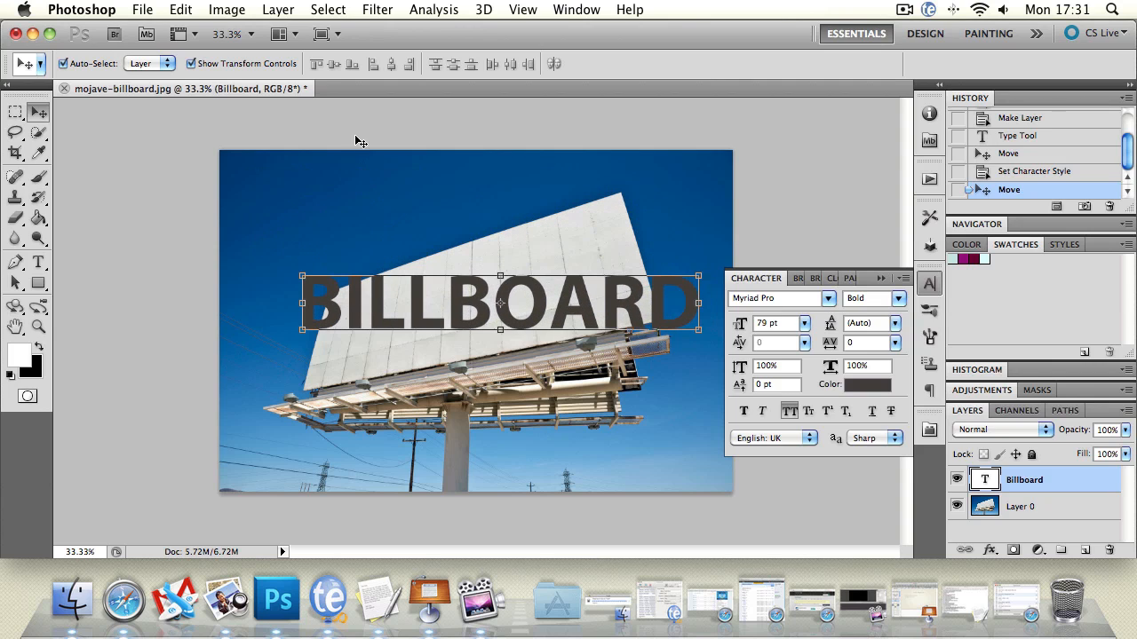
- Start a Skew on the text layer and align the text's left edge with the billboard's slanted left edge
click(325, 245)
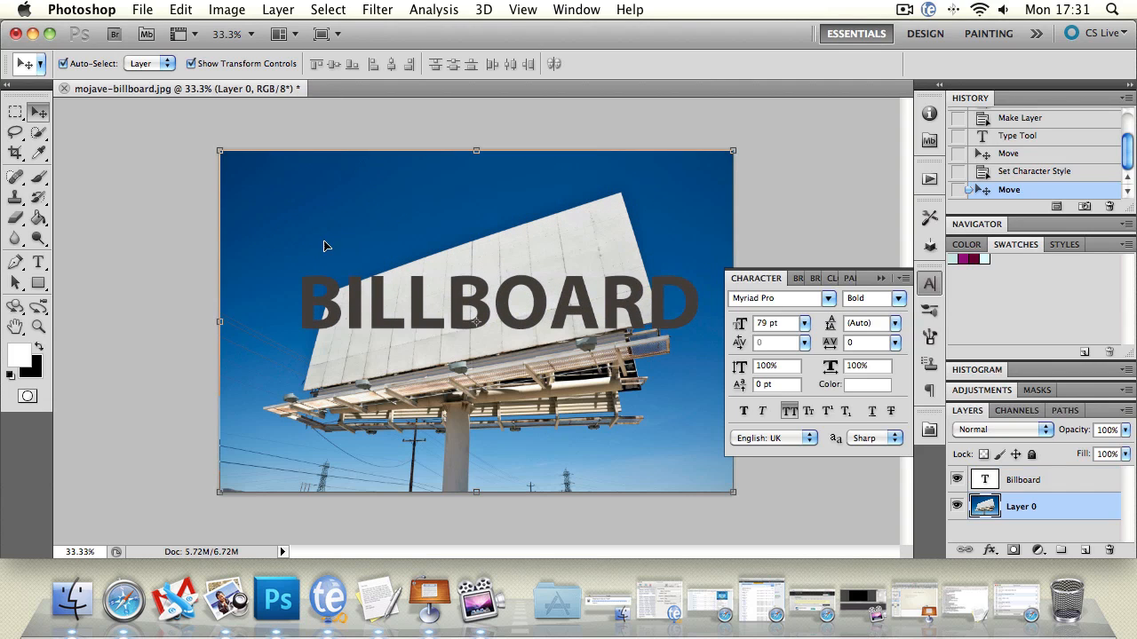
click(383, 306)
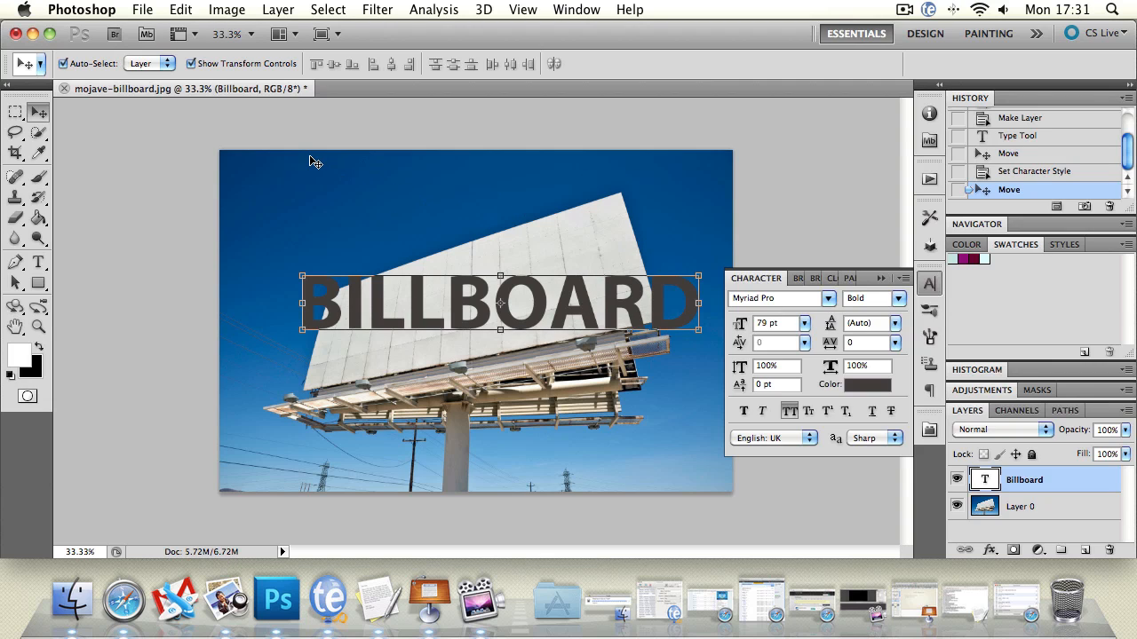
click(167, 8)
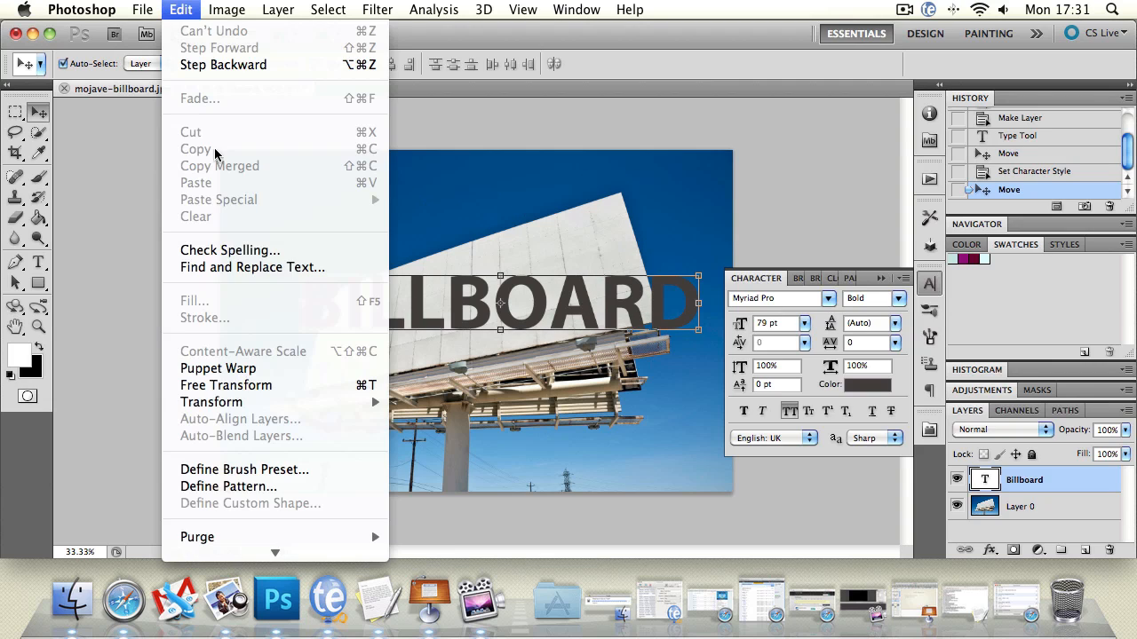
mouse_move(290, 409)
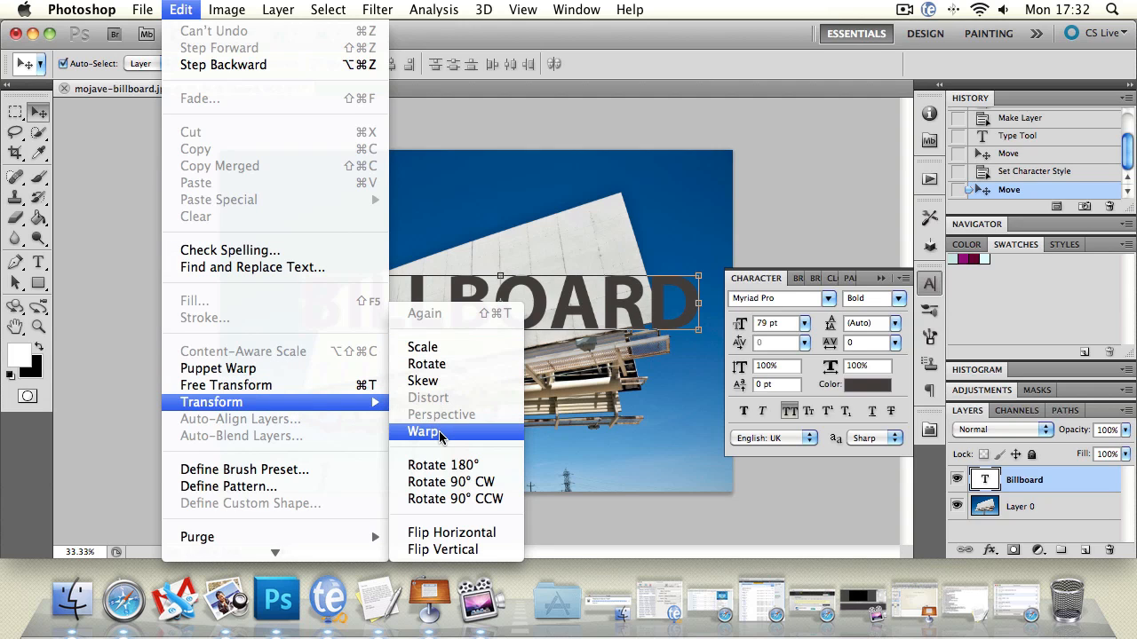
click(424, 380)
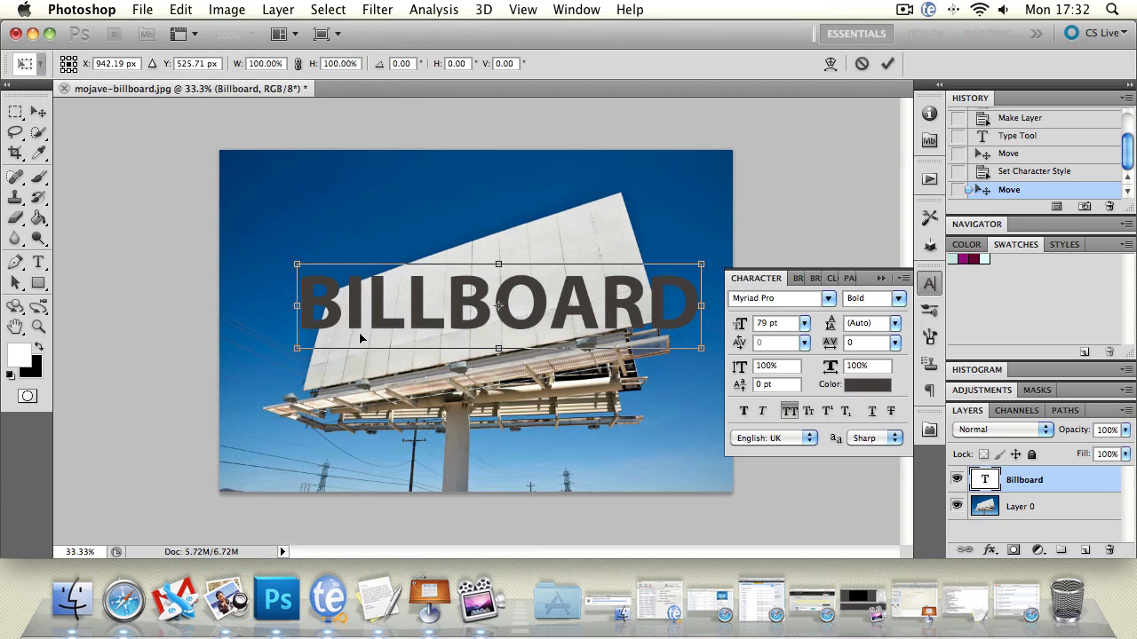
drag(297, 350, 306, 391)
drag(298, 304, 324, 313)
drag(308, 376, 307, 381)
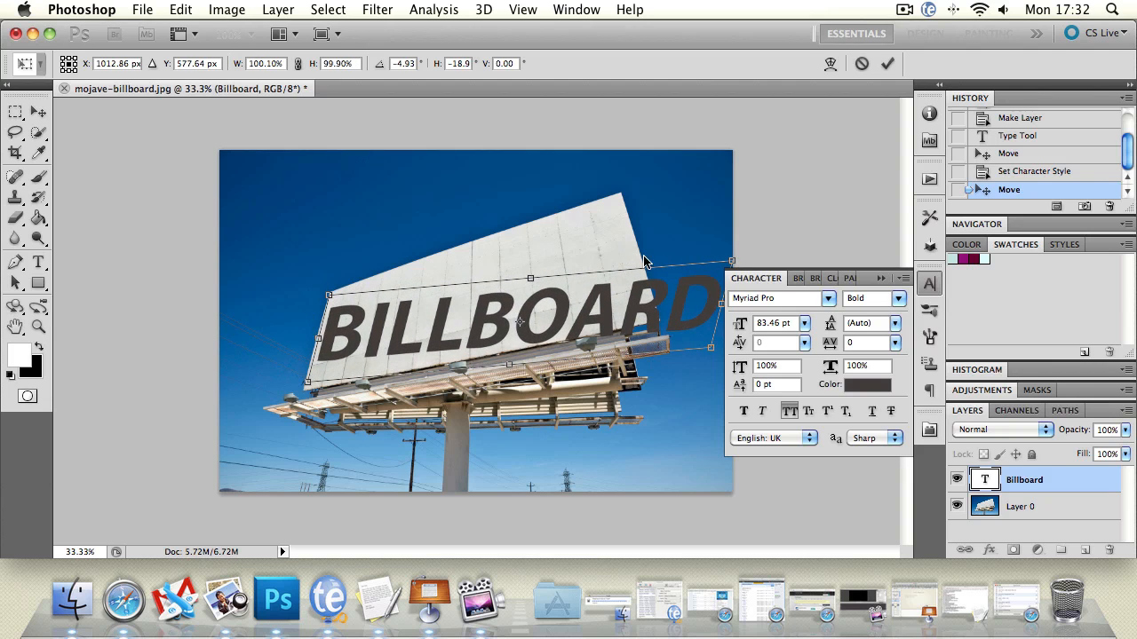
- Skew the text's right end upward to follow the billboard's slope, at about -15.5° rotation, and reposition it over the board
drag(731, 263, 615, 199)
drag(661, 286, 601, 304)
drag(262, 299, 271, 298)
drag(391, 300, 449, 290)
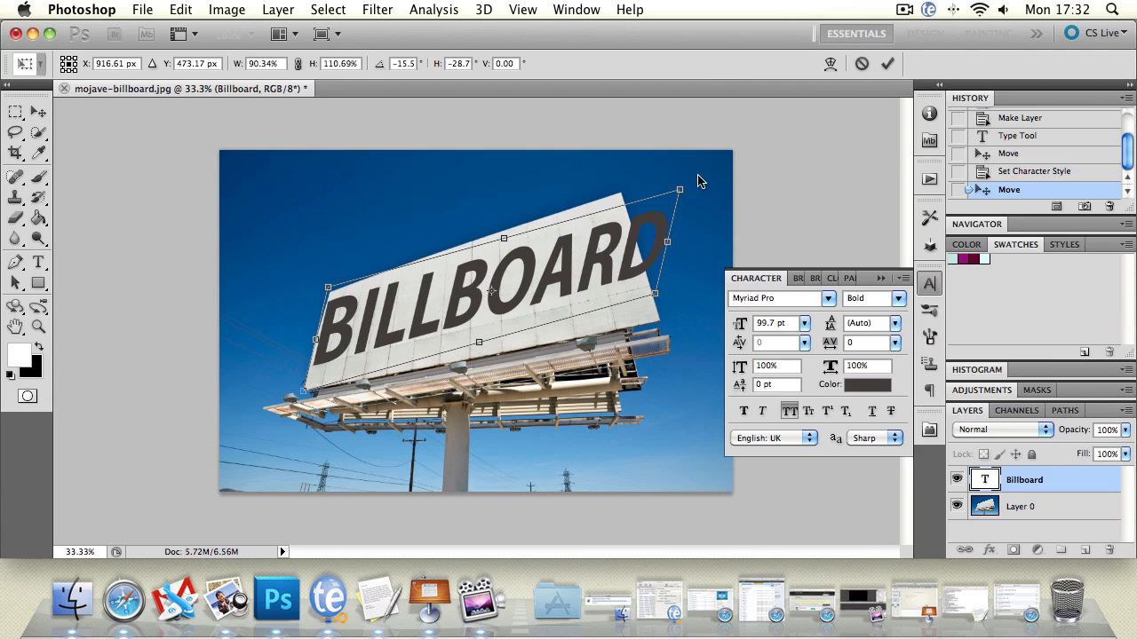
- Adjust the text's horizontal skew to about -21.2°, narrow it to about 75.5% width and fit it inside the billboard
drag(686, 186, 678, 192)
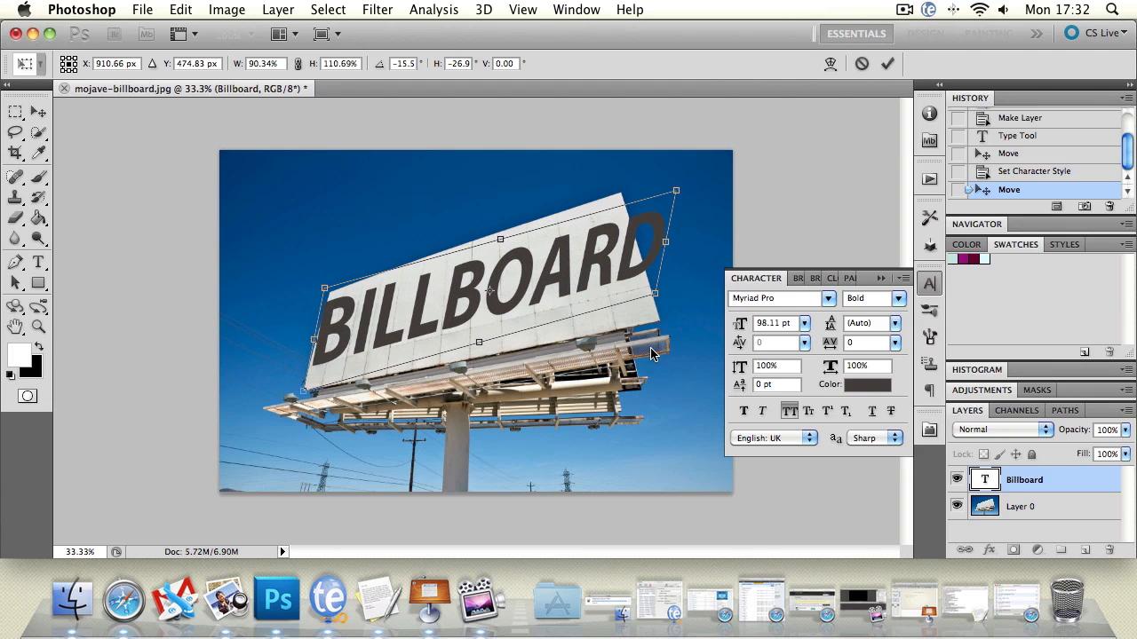
mouse_move(658, 300)
mouse_down()
mouse_move(679, 266)
mouse_move(670, 308)
mouse_up()
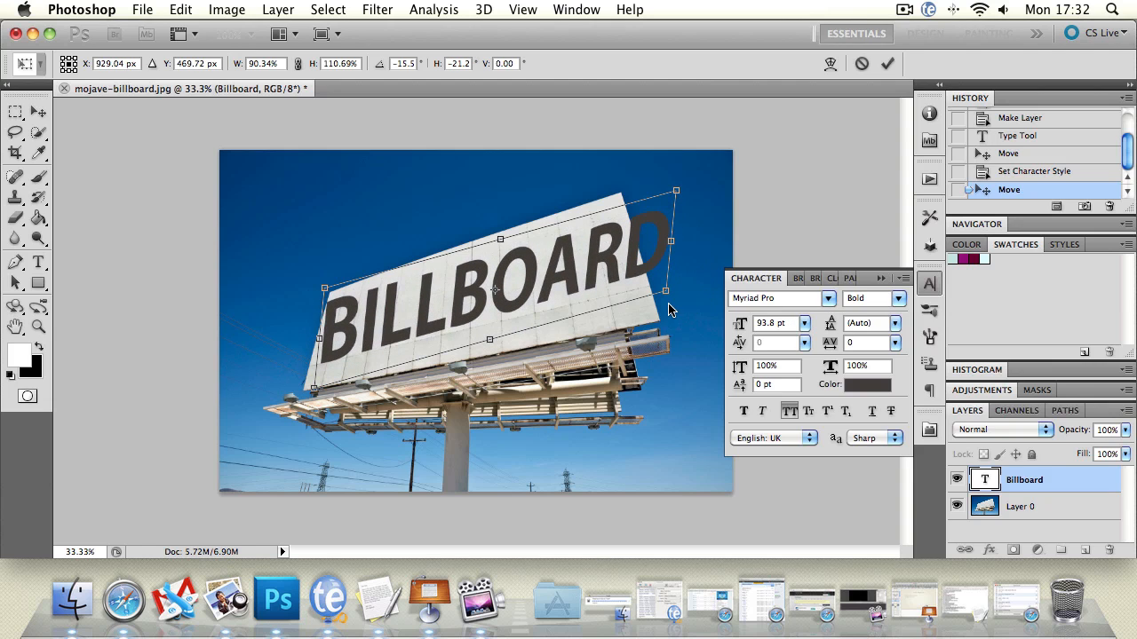
drag(678, 242, 565, 276)
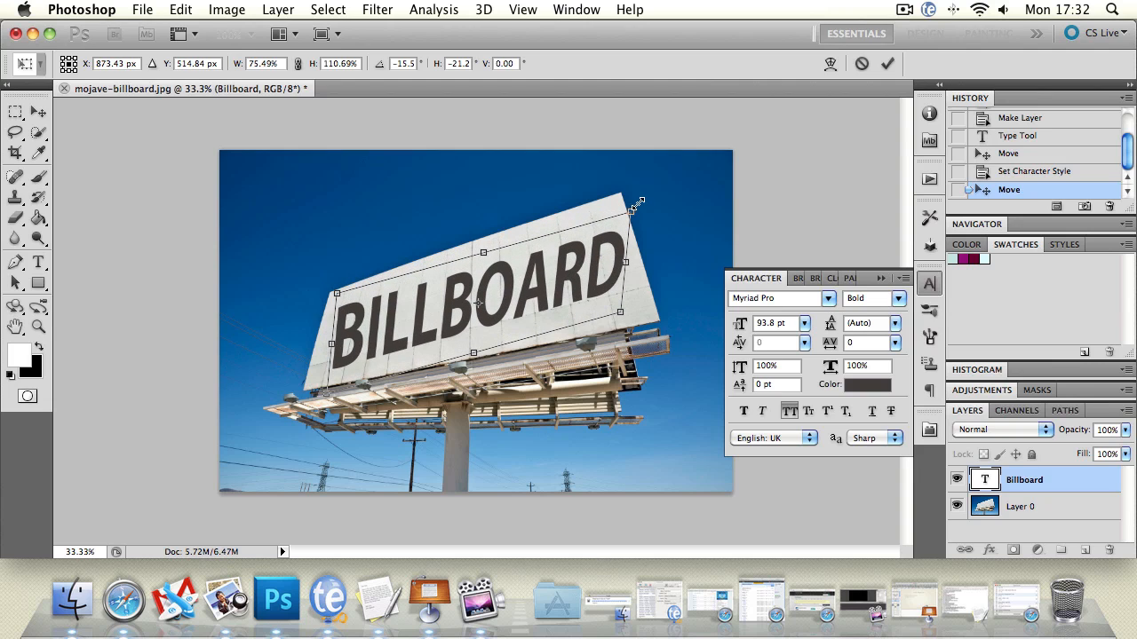
click(186, 9)
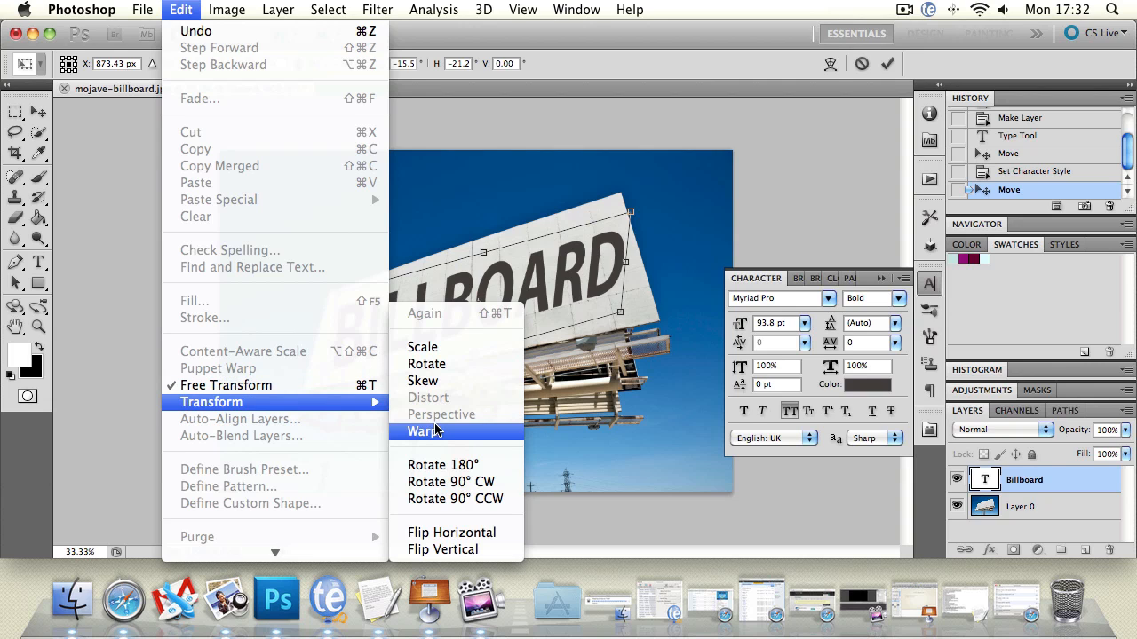
click(425, 431)
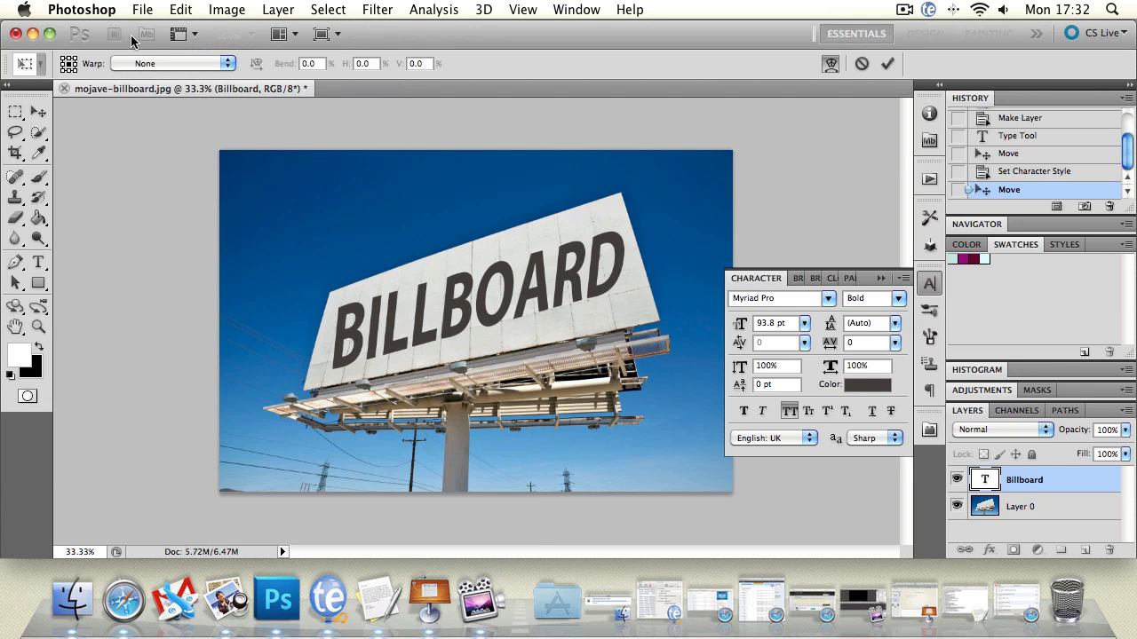
click(144, 10)
mouse_move(180, 10)
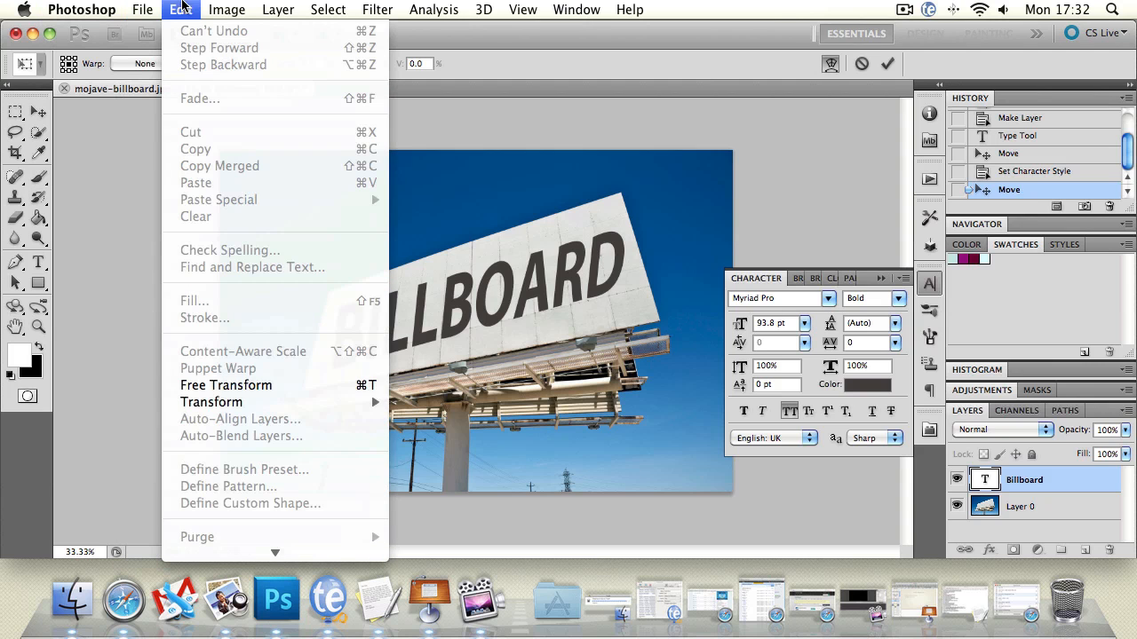
mouse_move(240, 402)
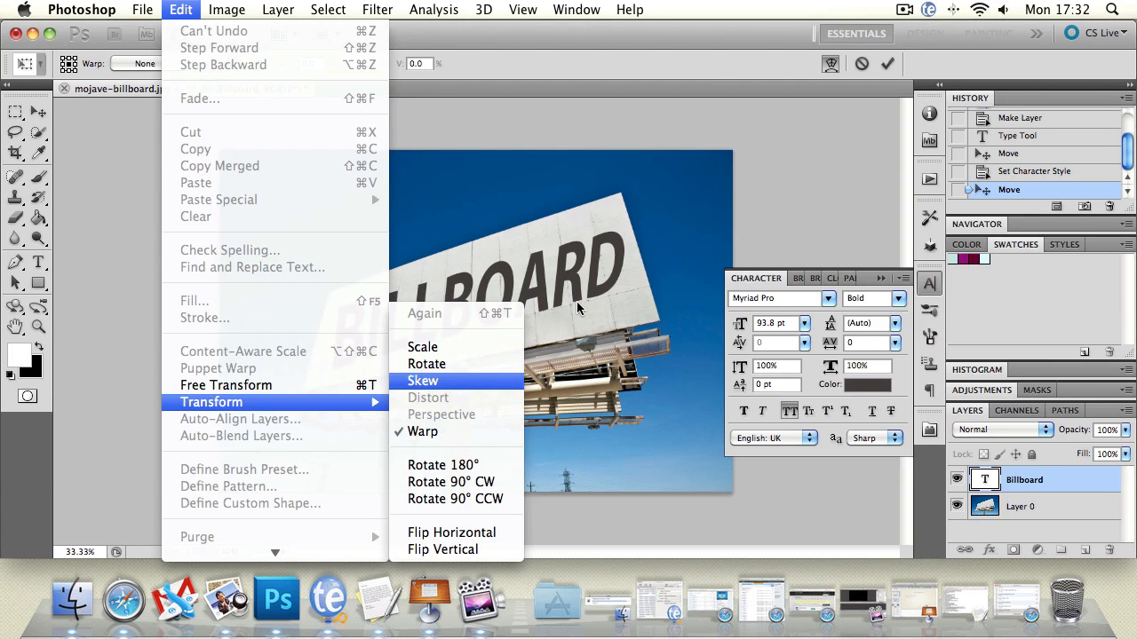
click(480, 384)
- Skew the billboard text to a horizontal skew of about -25.2°, commit the transform and nudge the text within the board
drag(633, 214, 620, 218)
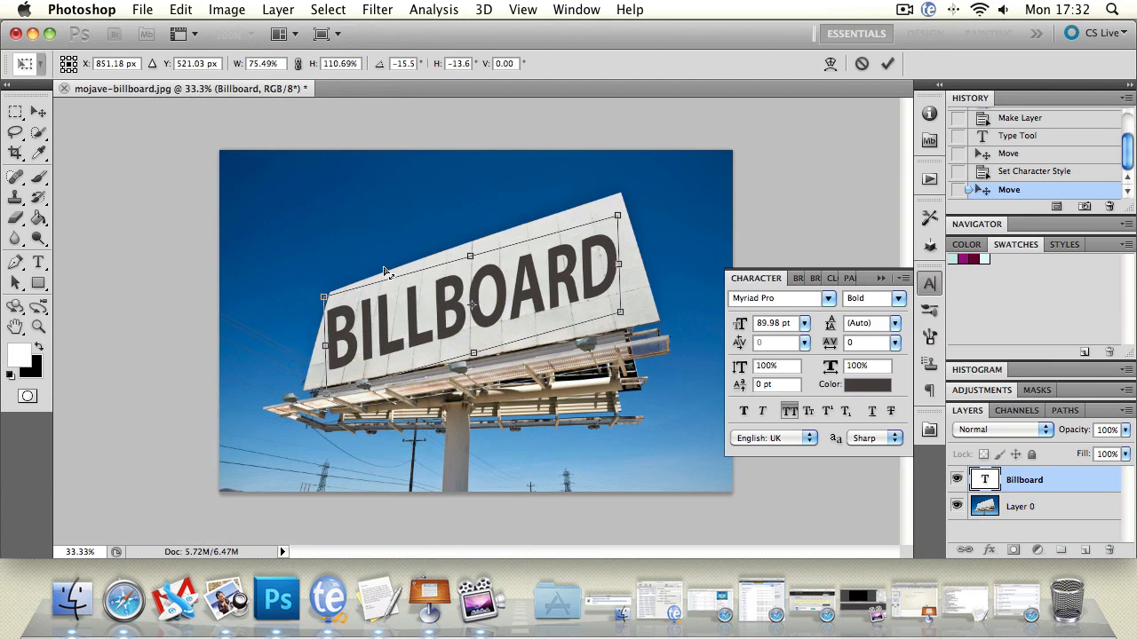
drag(474, 257, 487, 253)
drag(327, 396, 315, 394)
drag(630, 213, 628, 214)
drag(536, 265, 544, 265)
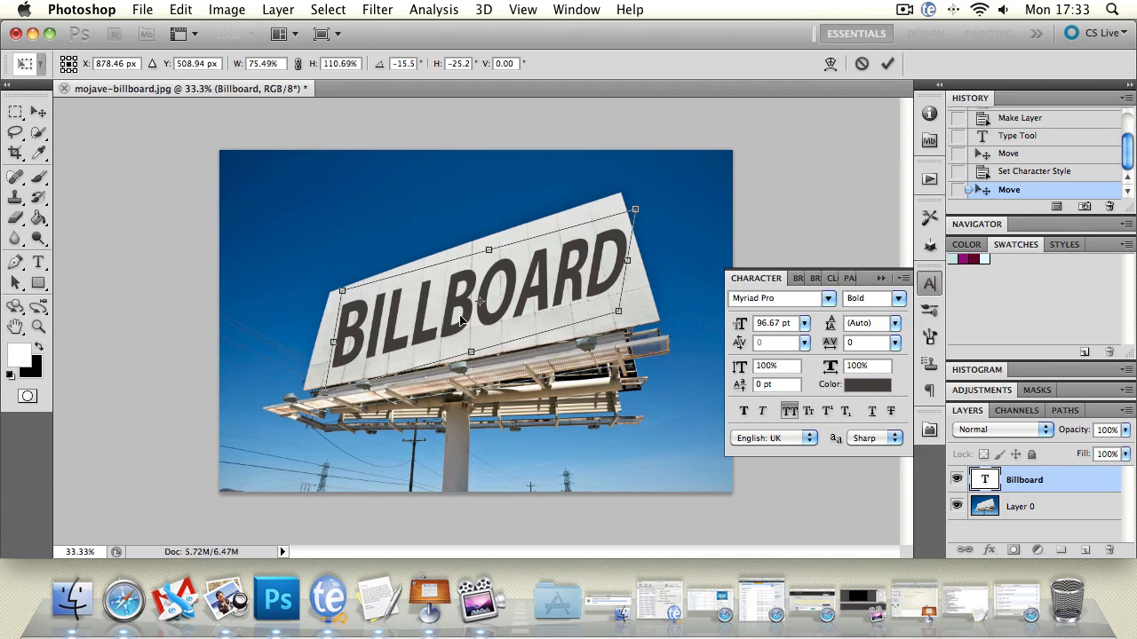
key(Return)
key(h)
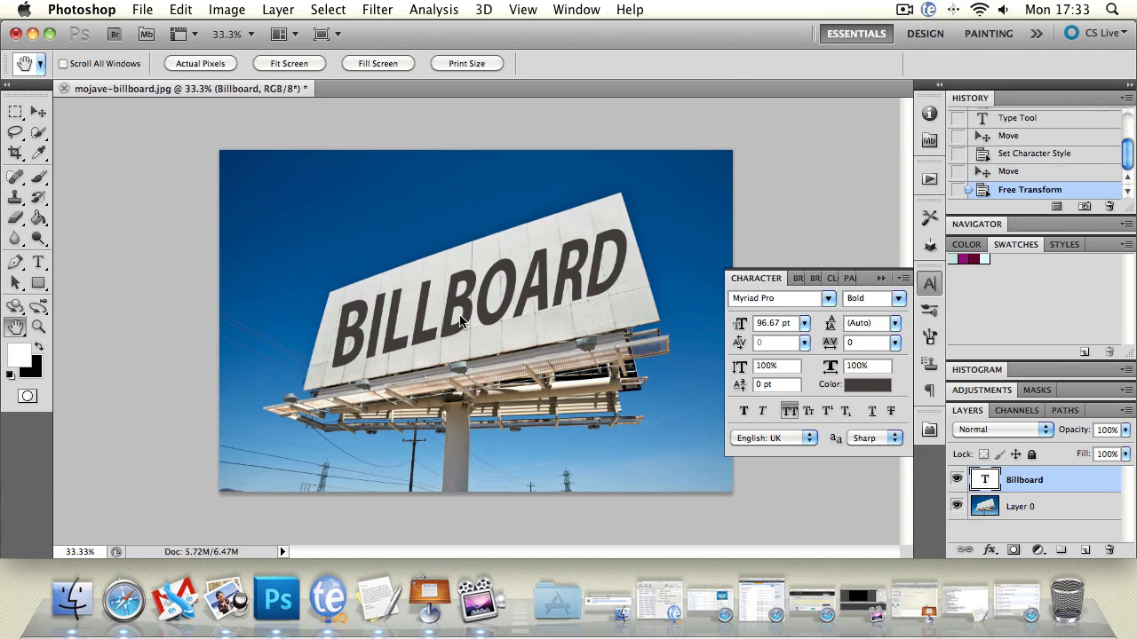
click(39, 111)
drag(453, 305, 452, 307)
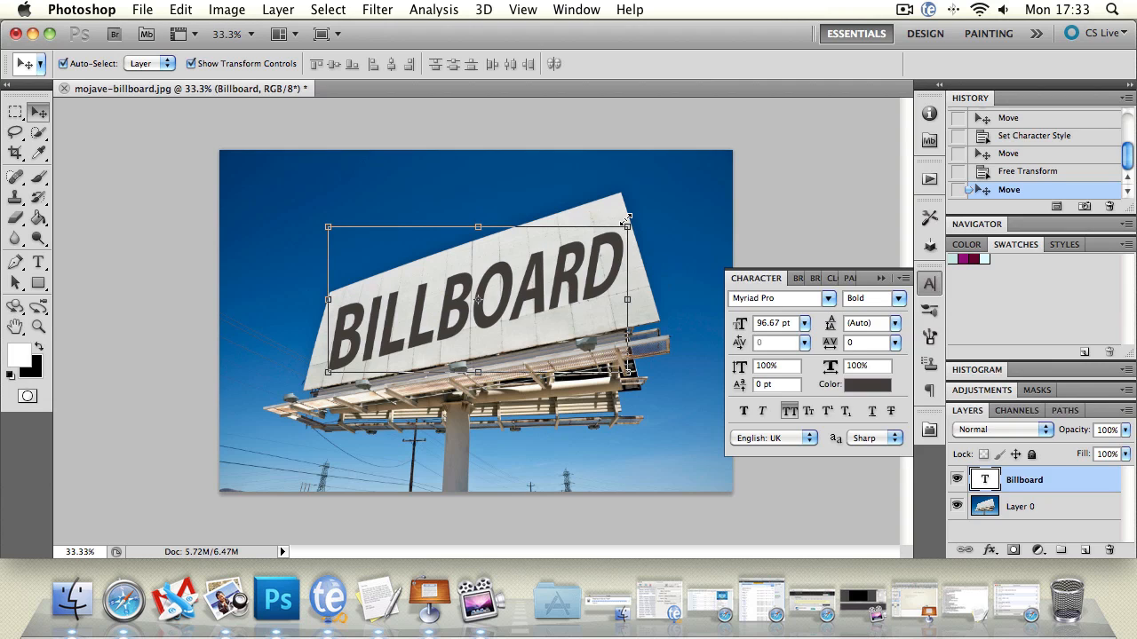
- Convert the Billboard text layer to a shape
click(181, 9)
mouse_move(284, 403)
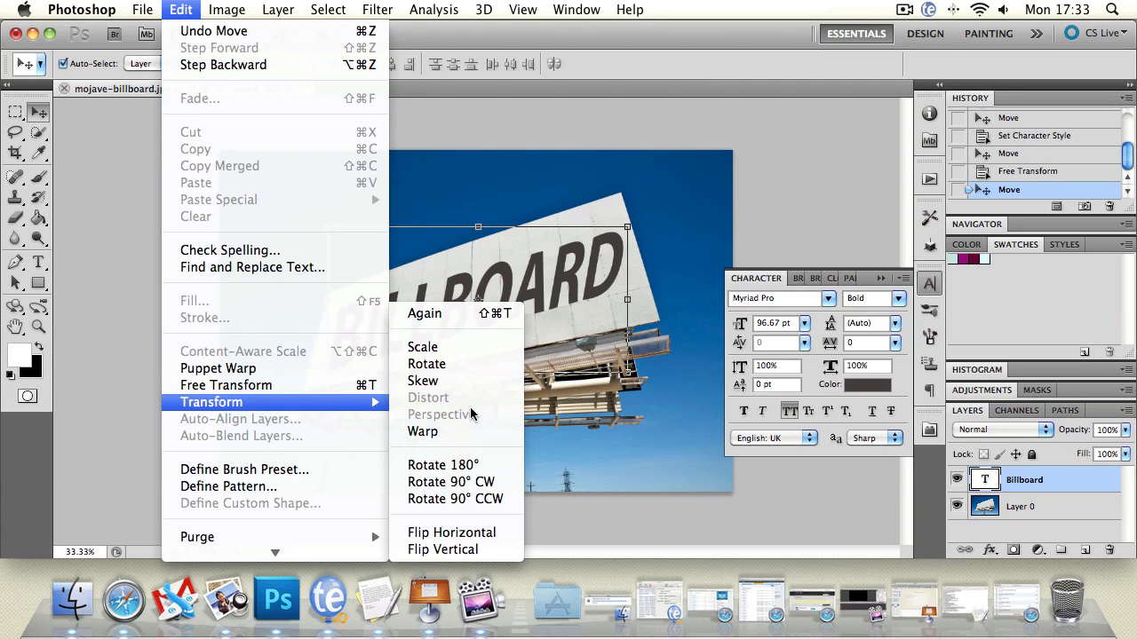
click(1063, 485)
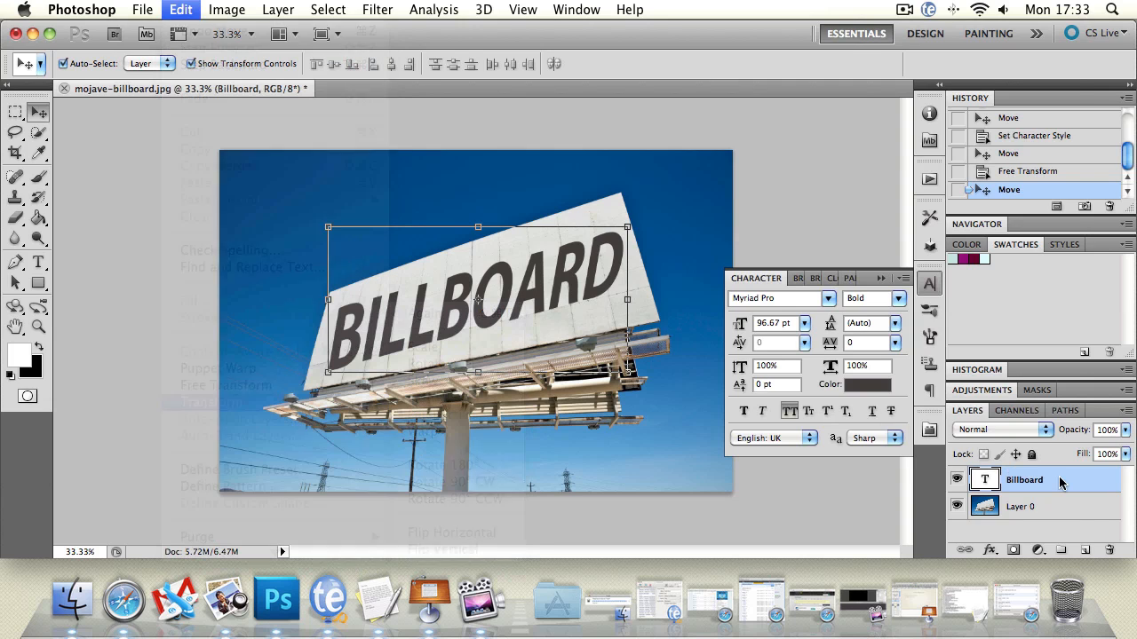
right_click(1079, 486)
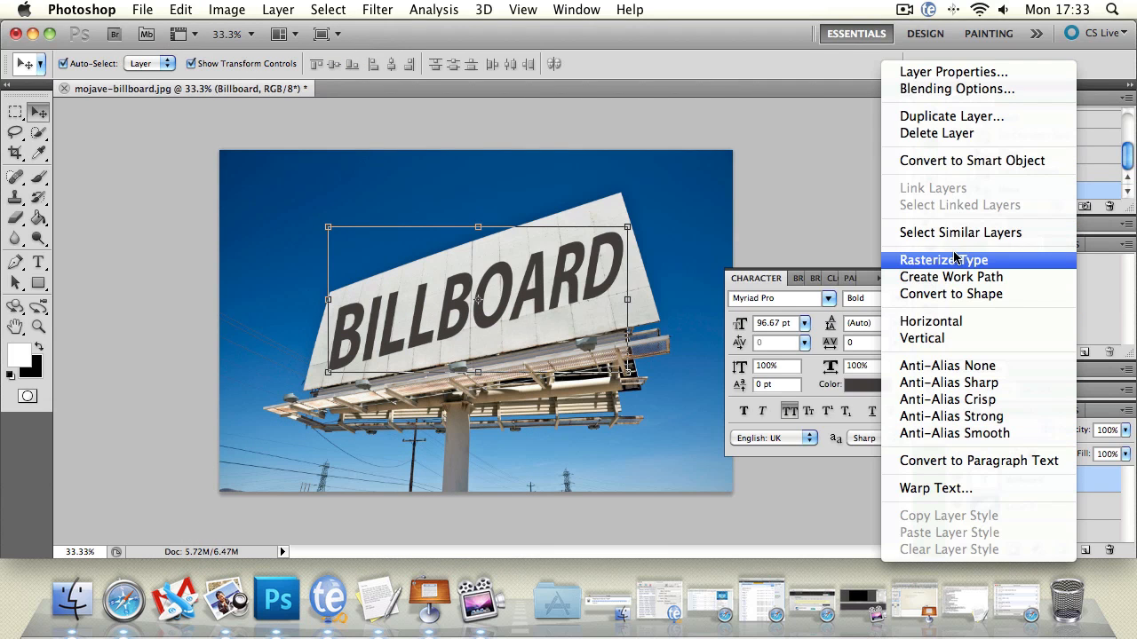
click(938, 293)
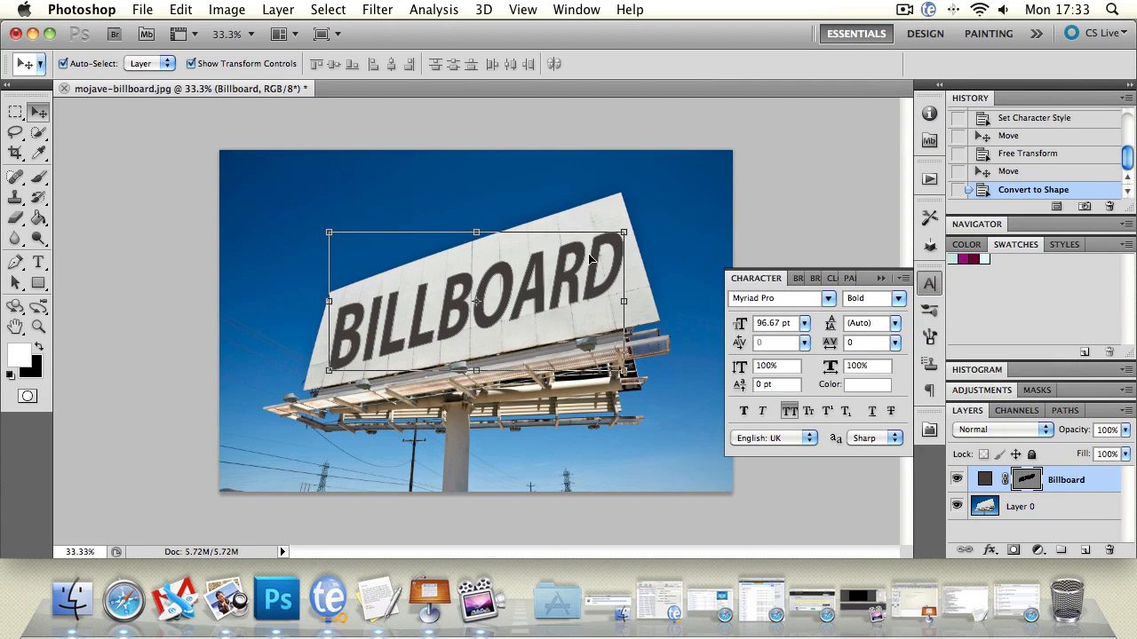
- Apply a Perspective transform to the lettering path, at about 111.5% height, and rotate it by about 3.2°
click(206, 9)
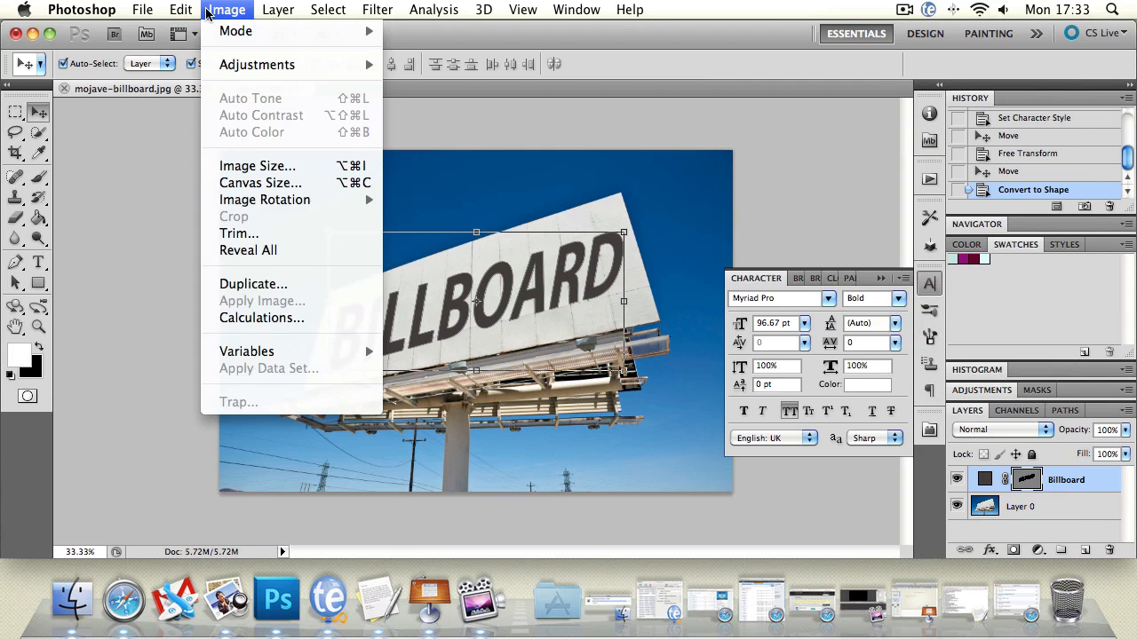
mouse_move(181, 8)
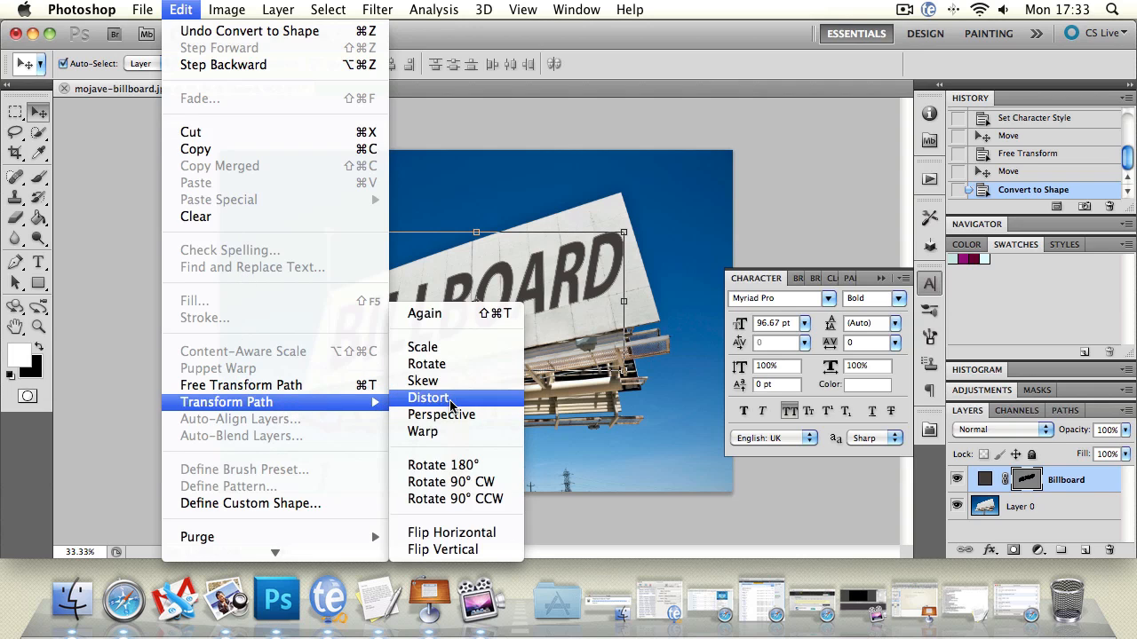
click(454, 418)
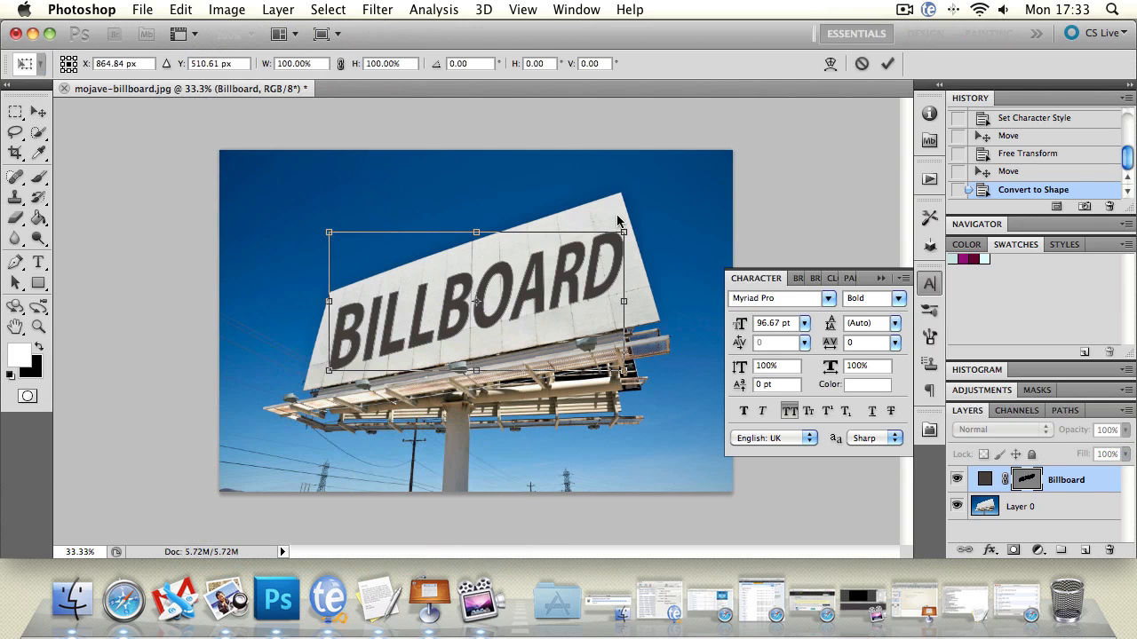
drag(623, 228, 624, 224)
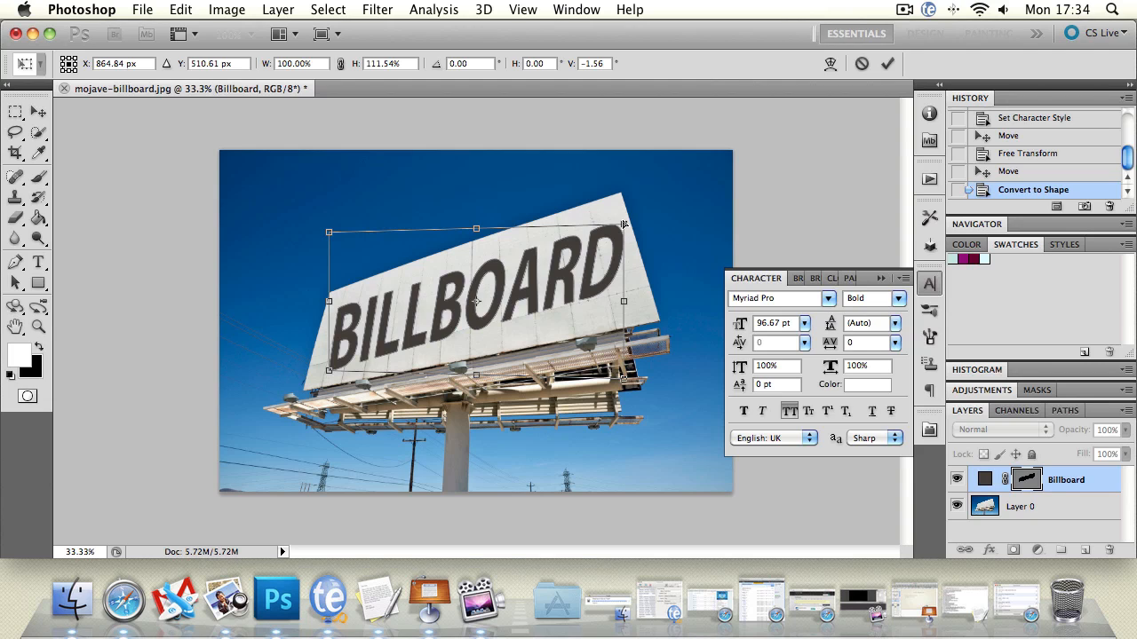
drag(640, 215, 648, 217)
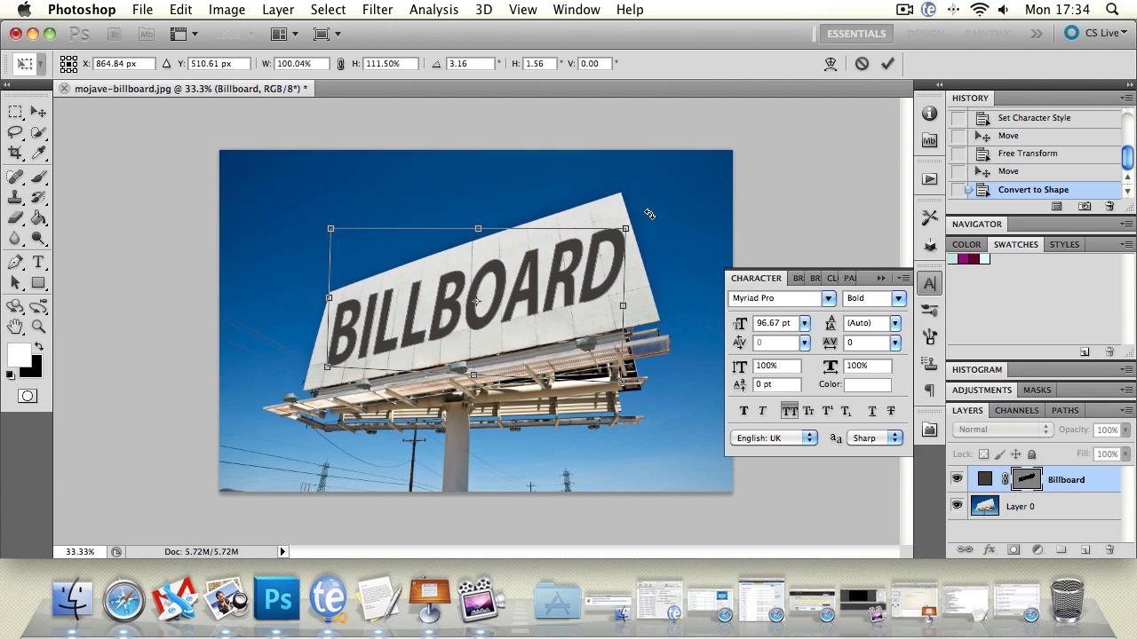
- Warp the lettering path so its left and right ends follow the billboard's slanted edges, and commit the transform
click(181, 9)
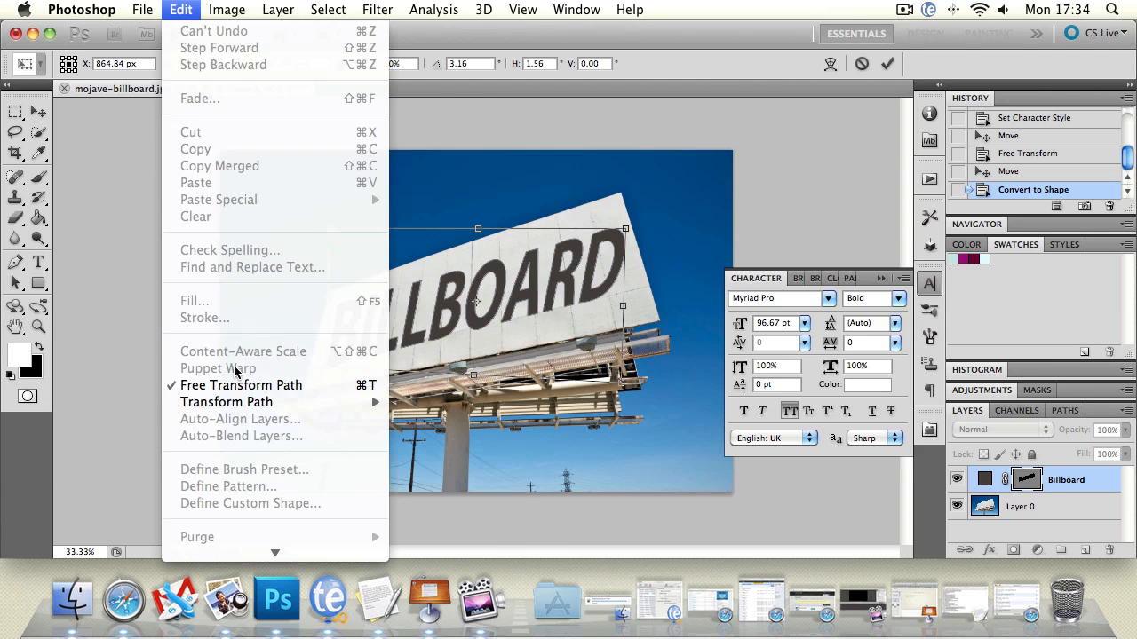
mouse_move(246, 401)
click(449, 435)
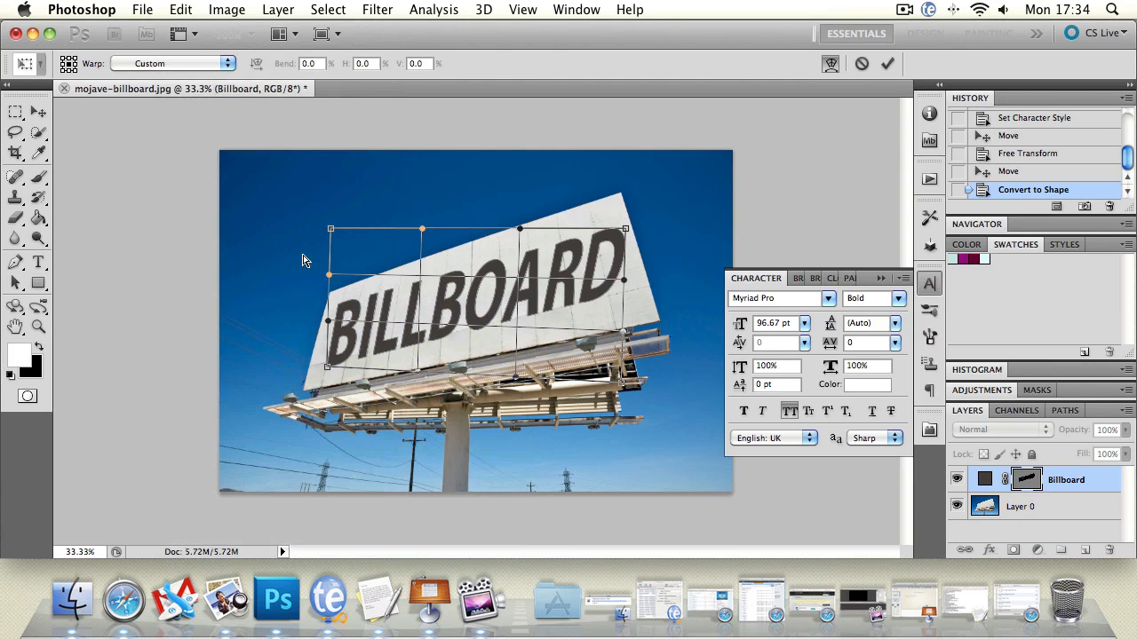
drag(337, 304, 346, 304)
drag(335, 357, 353, 312)
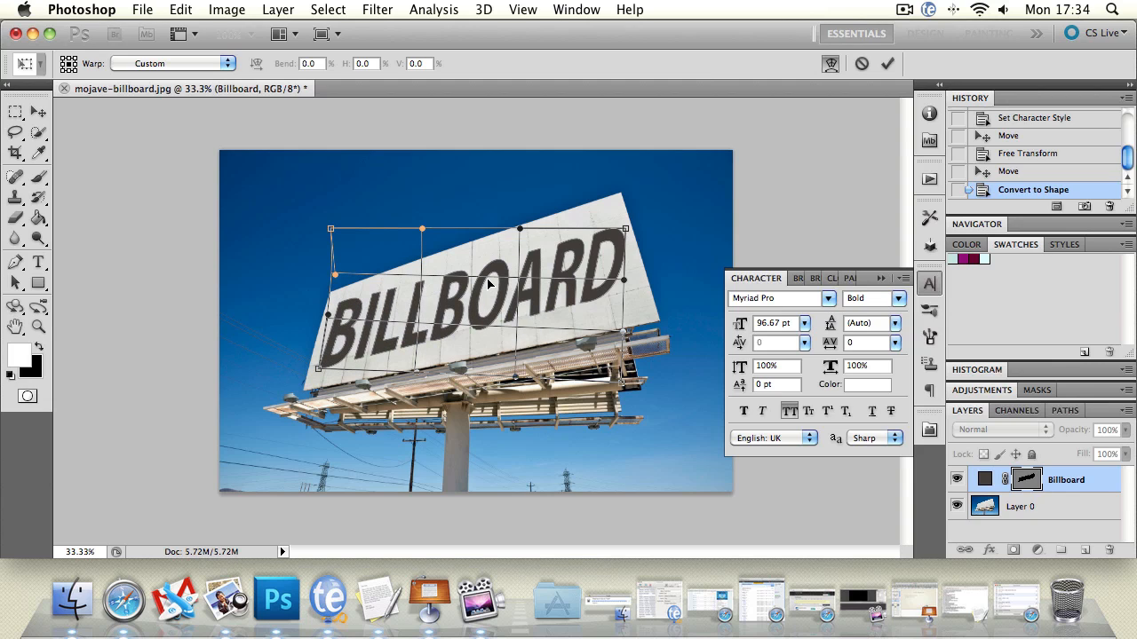
drag(603, 251, 605, 296)
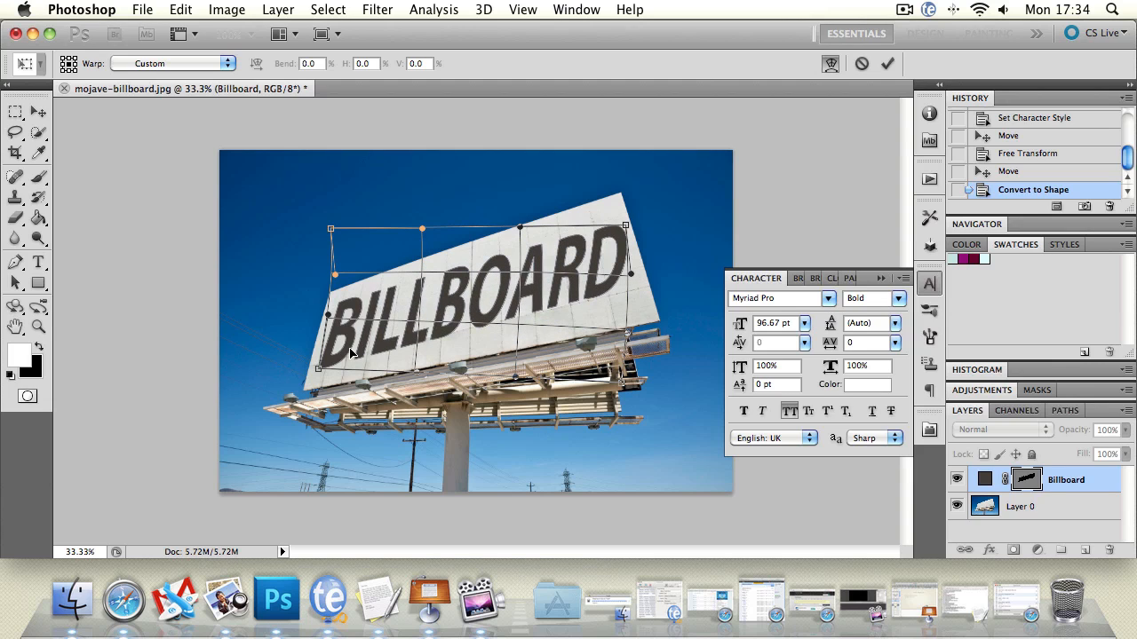
drag(328, 365, 331, 366)
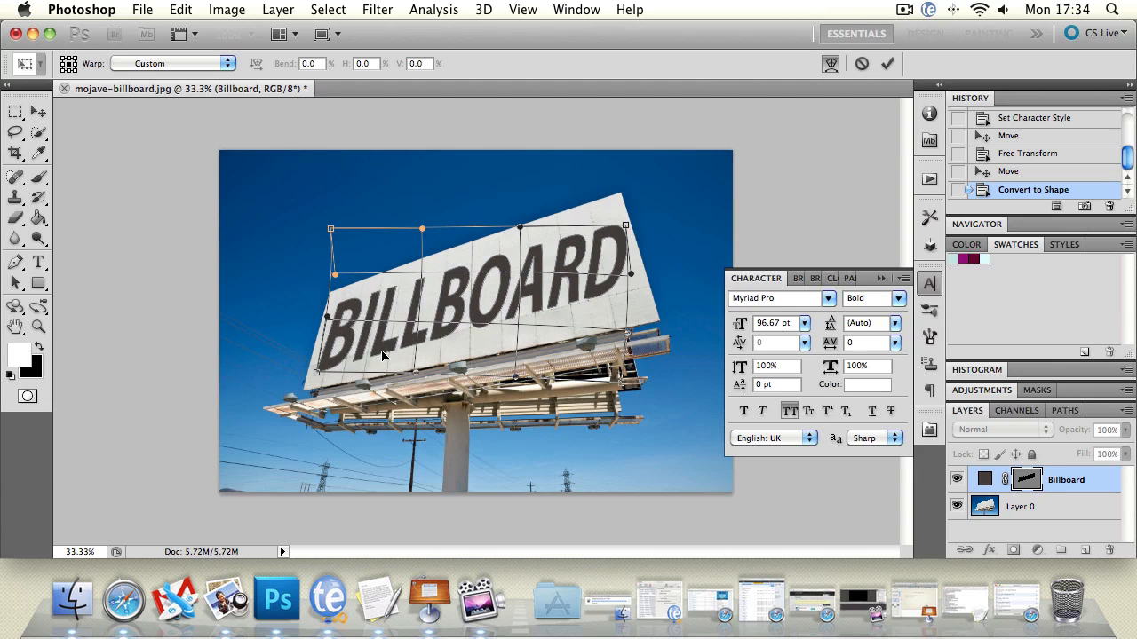
key(Return)
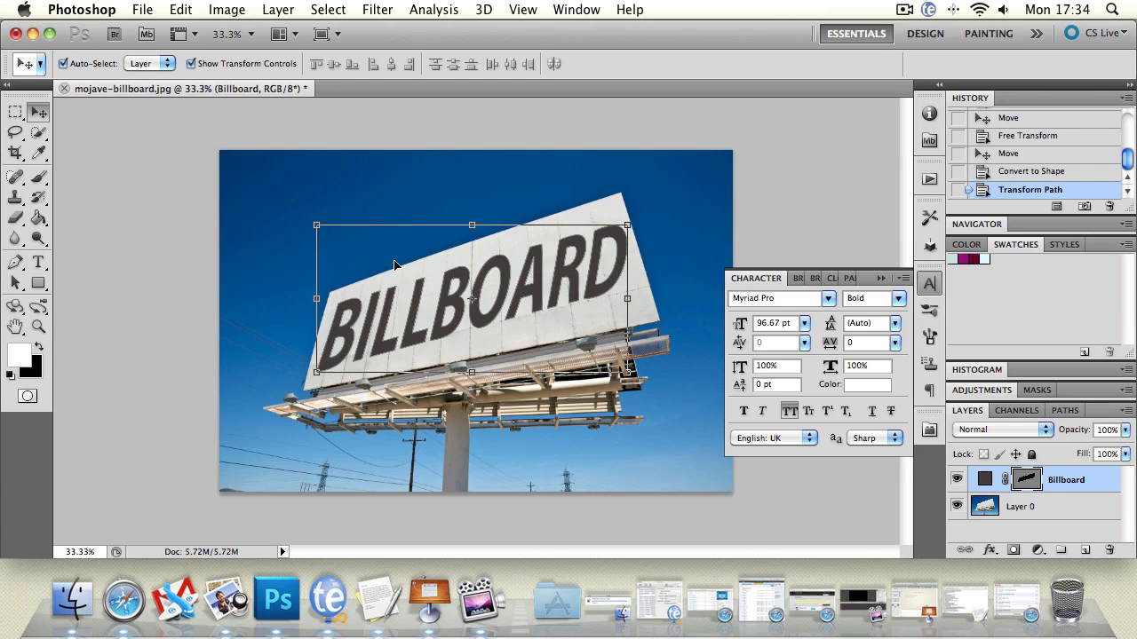
- Enlarge the lettering slightly with Free Transform and reposition it over the billboard face
click(263, 175)
drag(596, 281, 636, 289)
click(684, 248)
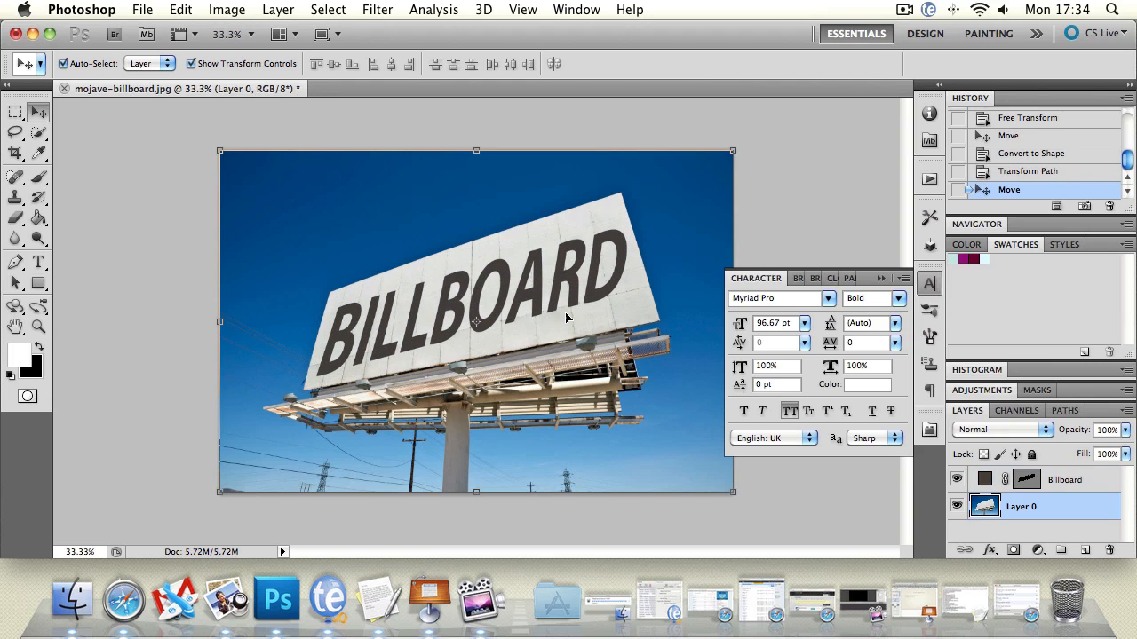
click(526, 289)
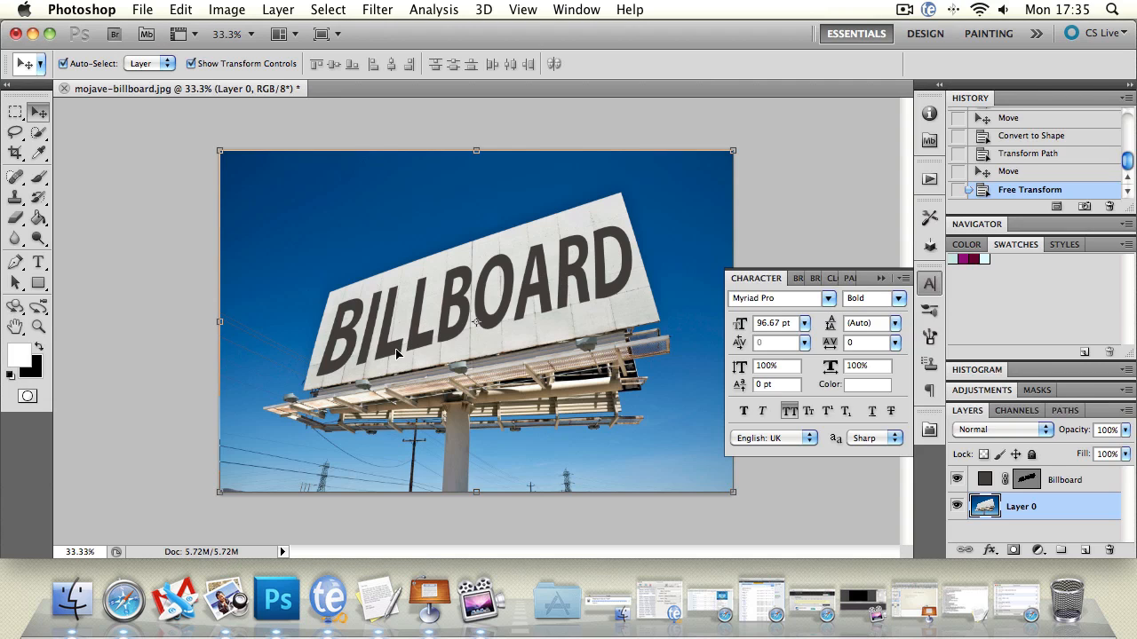
drag(581, 272, 581, 274)
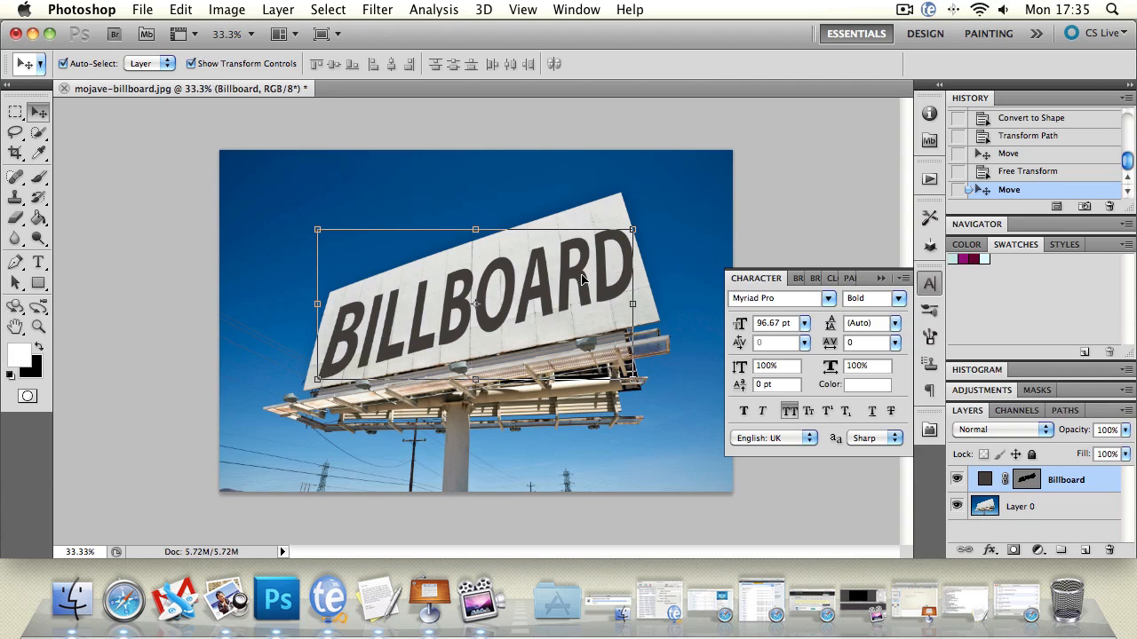
- Delete the Billboard shape layer, leaving only the photo layer
click(556, 162)
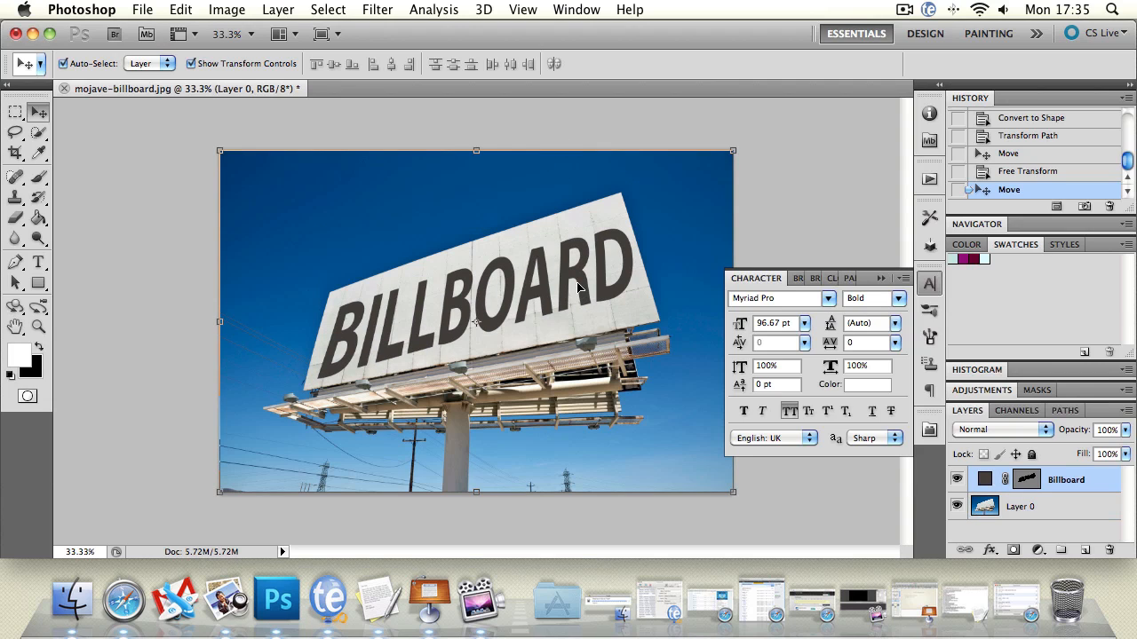
click(578, 287)
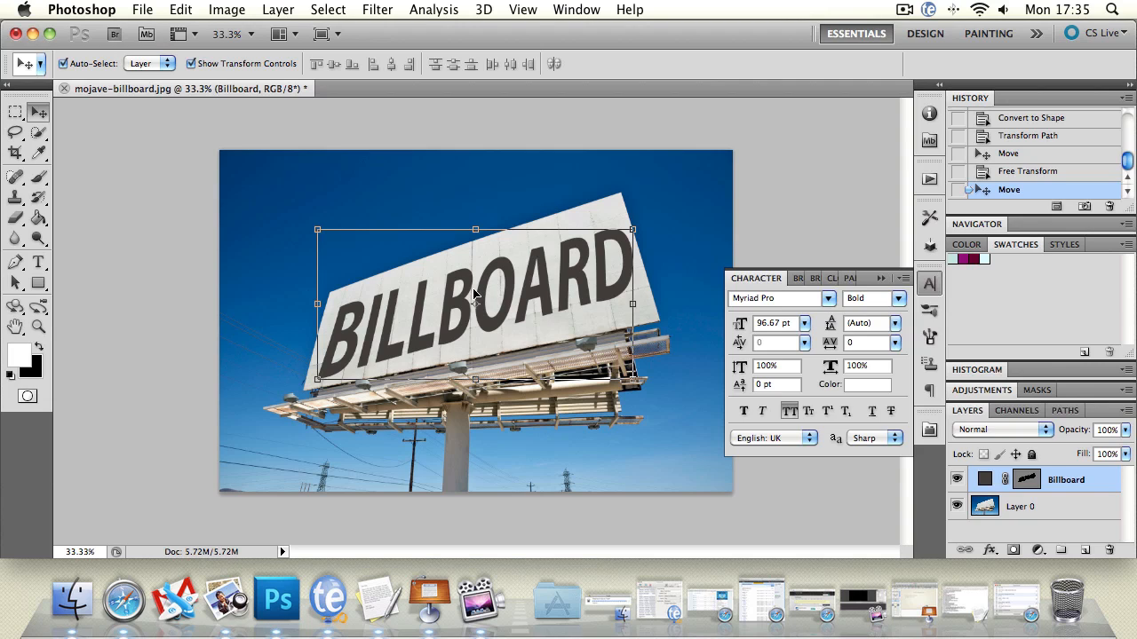
key(Delete)
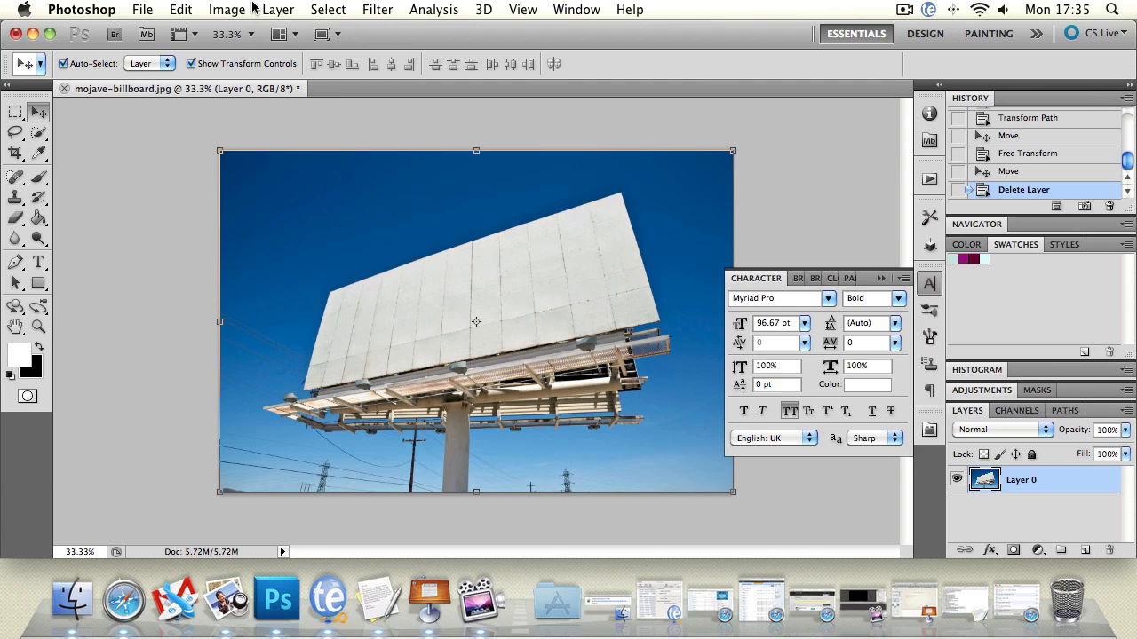
- Scale the photo layer from its upper-left corner to about 59.9% width and 73.5% height, and undo the transform
click(222, 153)
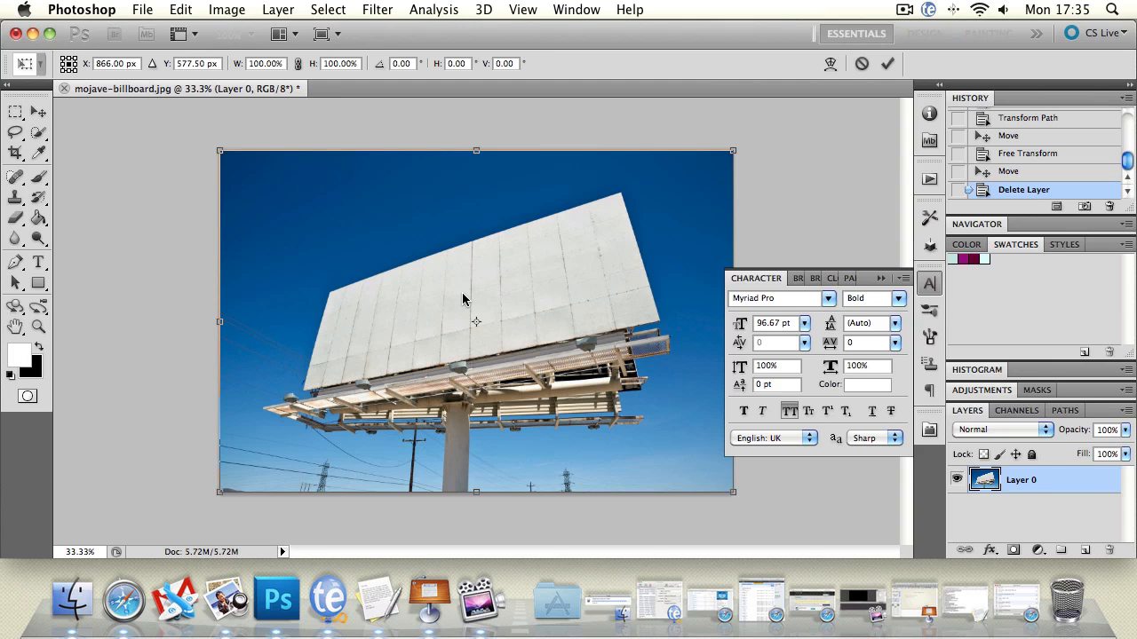
drag(223, 152, 426, 241)
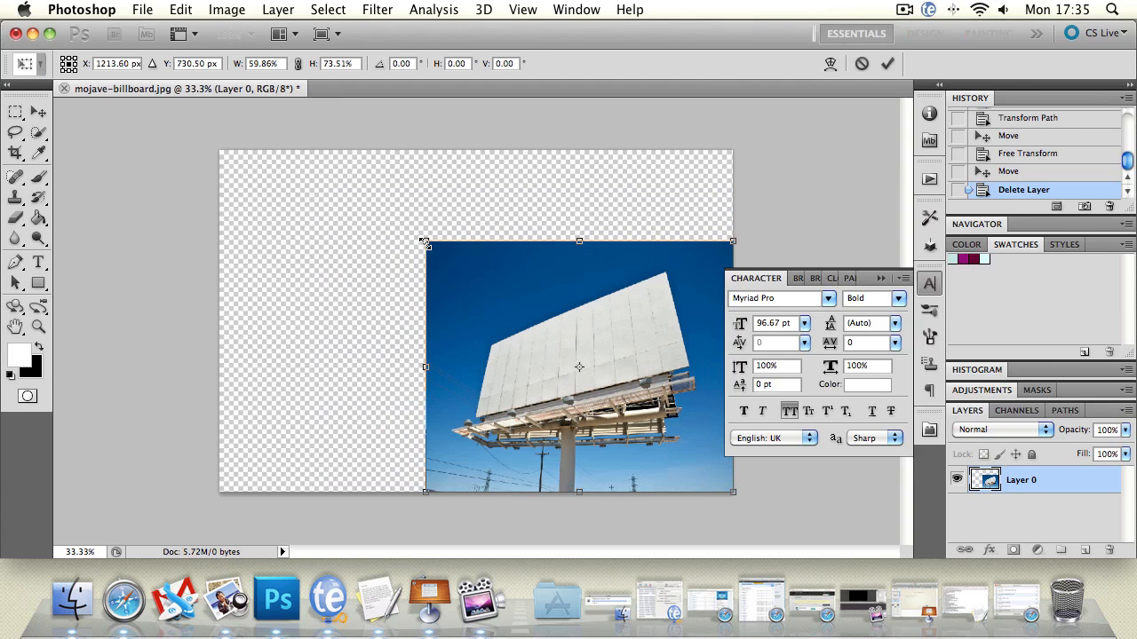
key(Return)
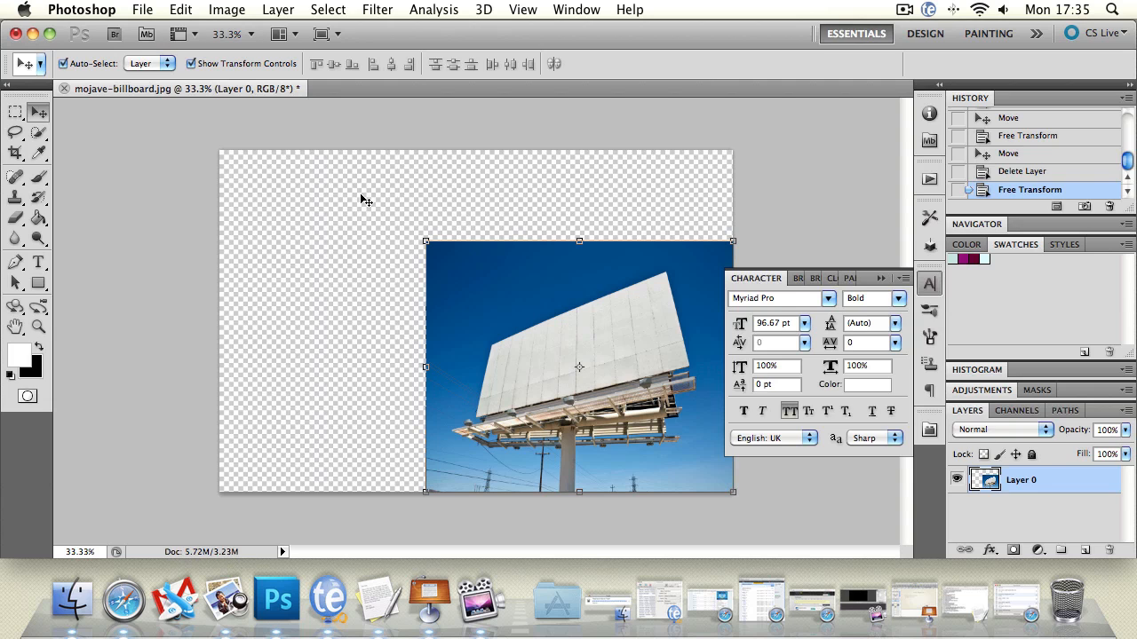
key(super+z)
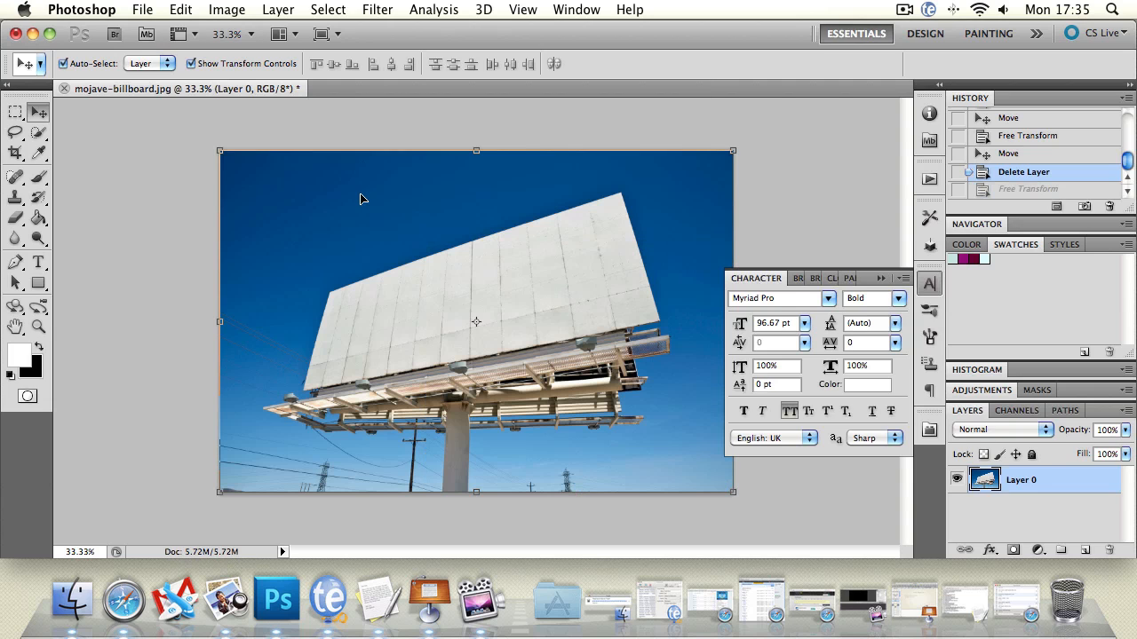
- Set the image's pixel width to 2500 in the Image Size dialog, keeping proportions constrained
click(227, 8)
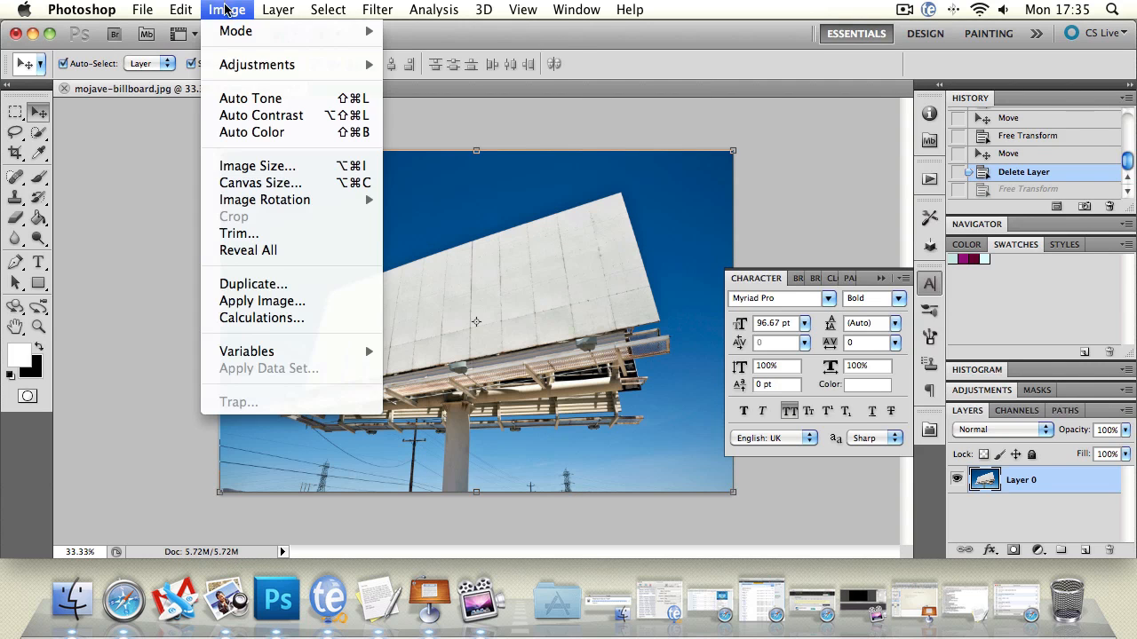
click(243, 166)
drag(959, 266, 859, 131)
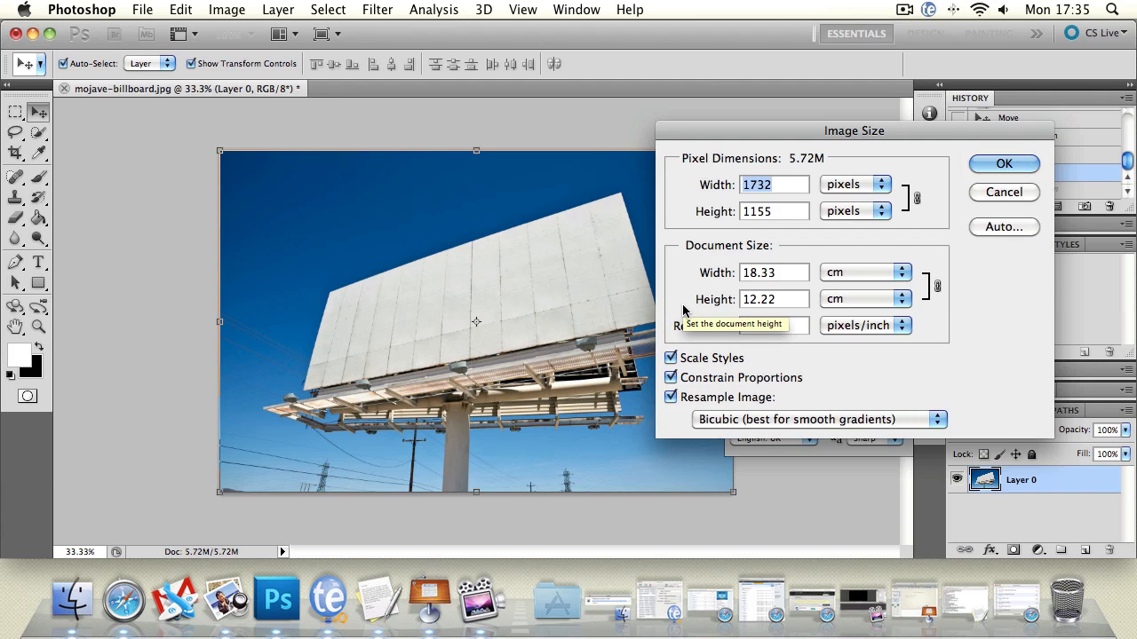
click(793, 186)
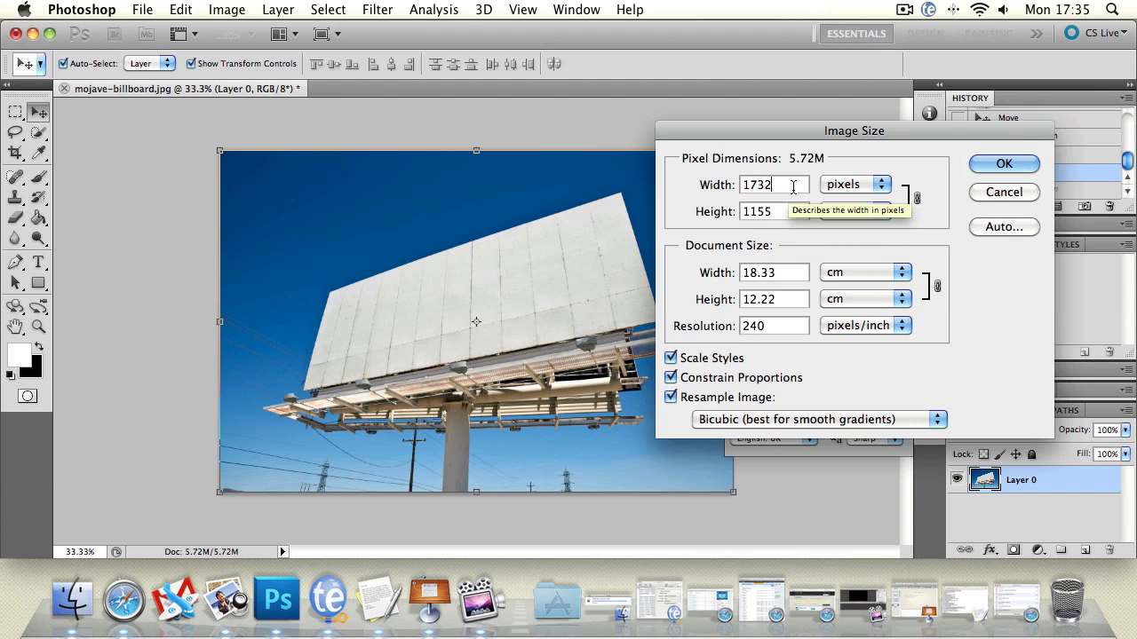
drag(803, 134, 739, 144)
double_click(707, 191)
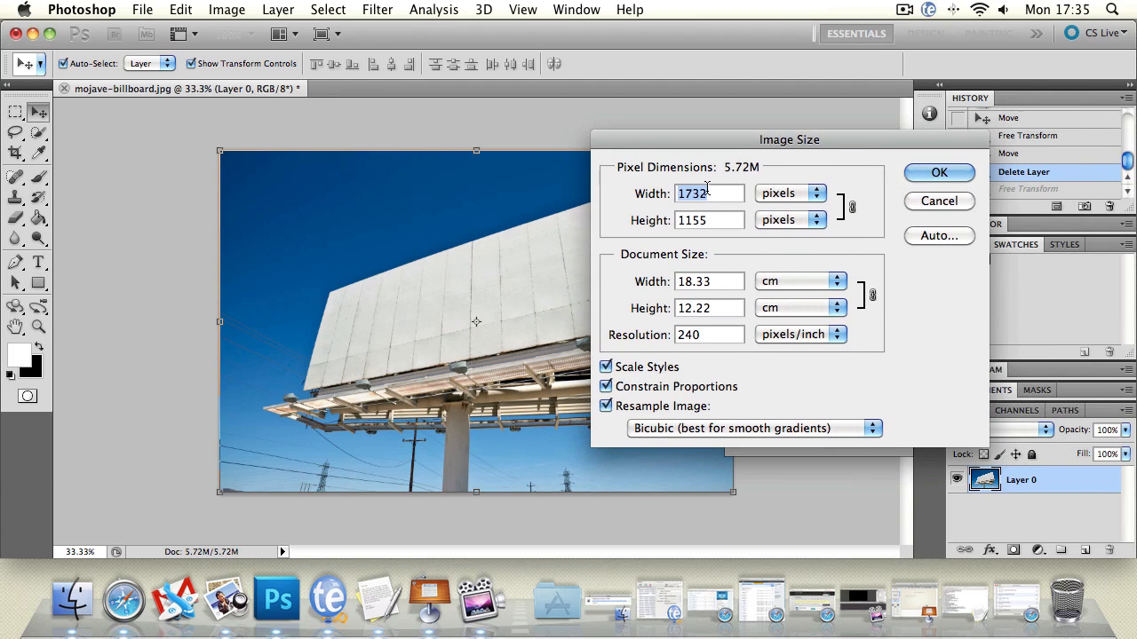
text(25)
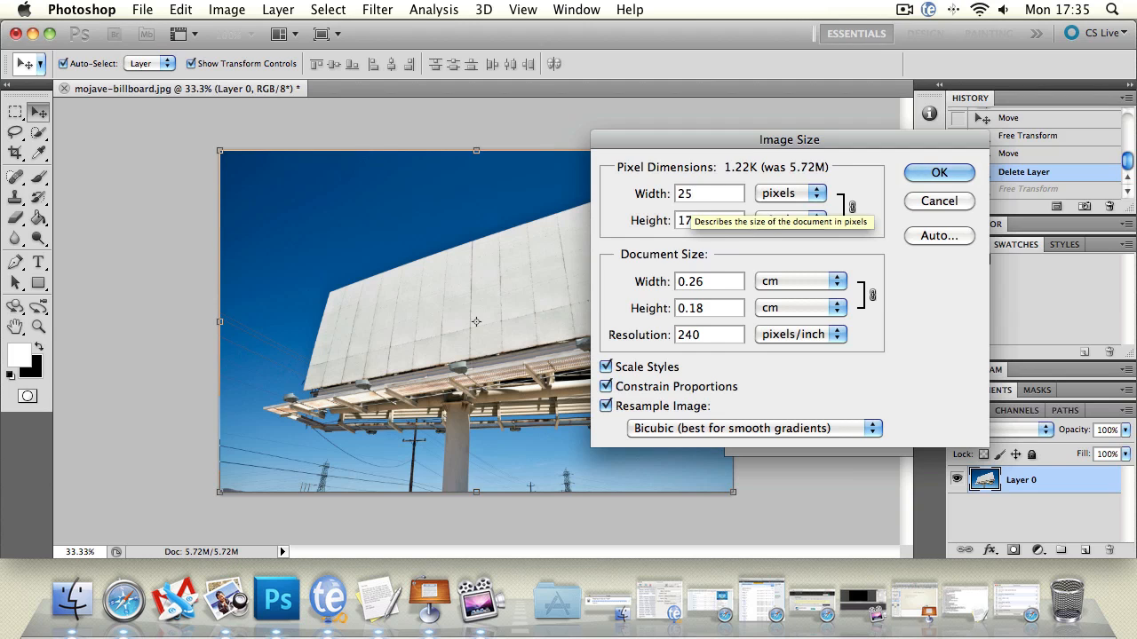
text(00)
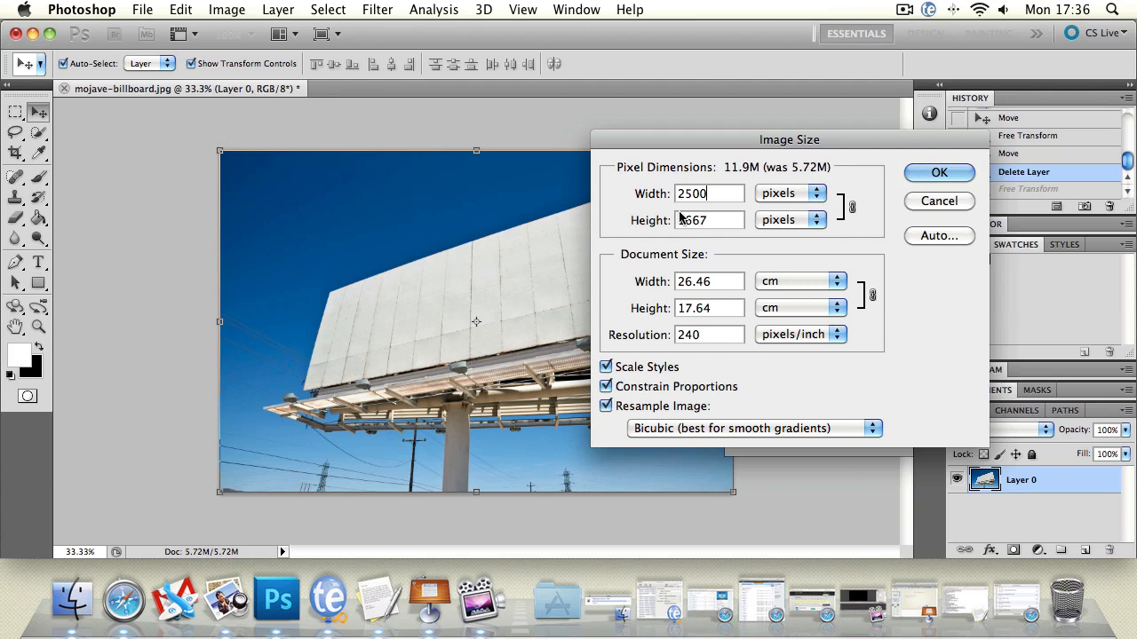
drag(655, 197, 653, 201)
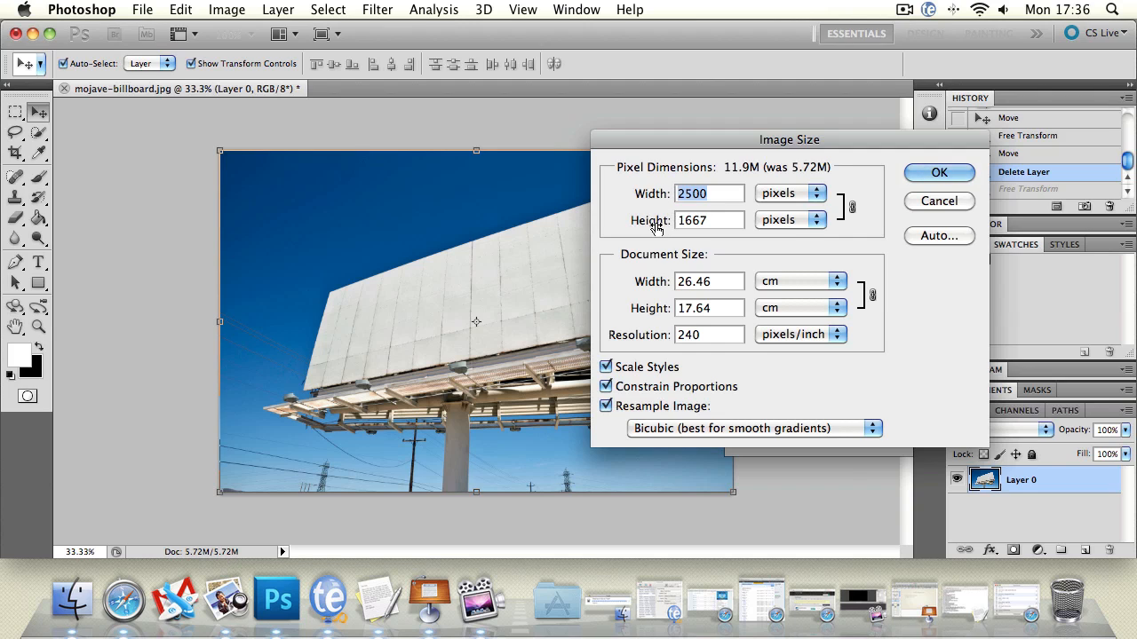
- Check the unit choices for the pixel and document widths, keep pixels and cm, and apply the image resize
click(799, 193)
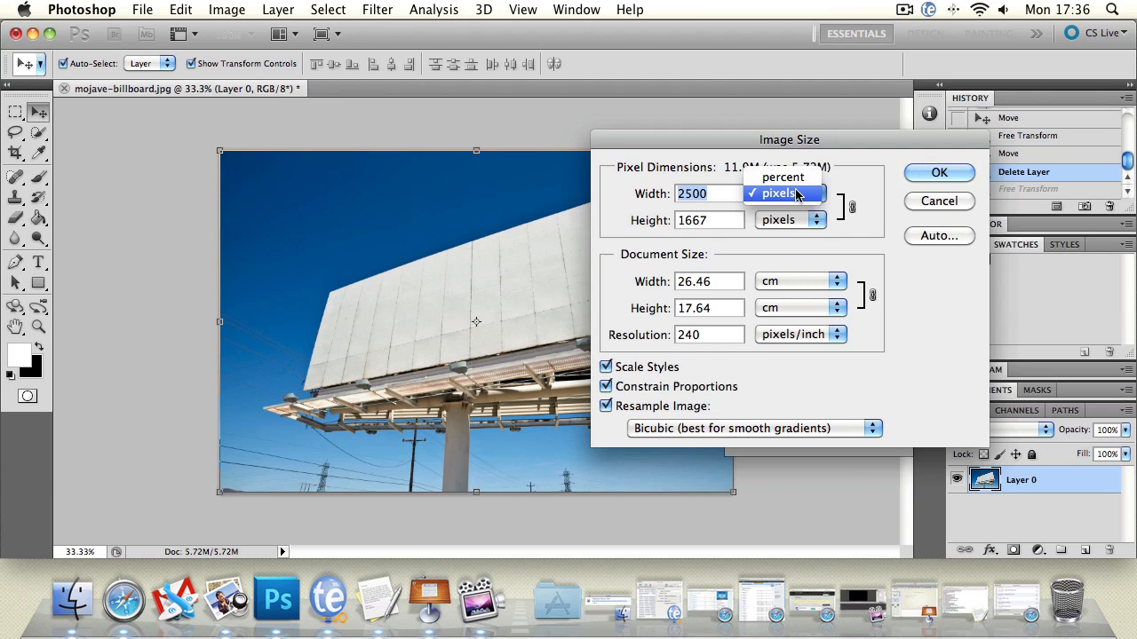
click(892, 195)
click(810, 284)
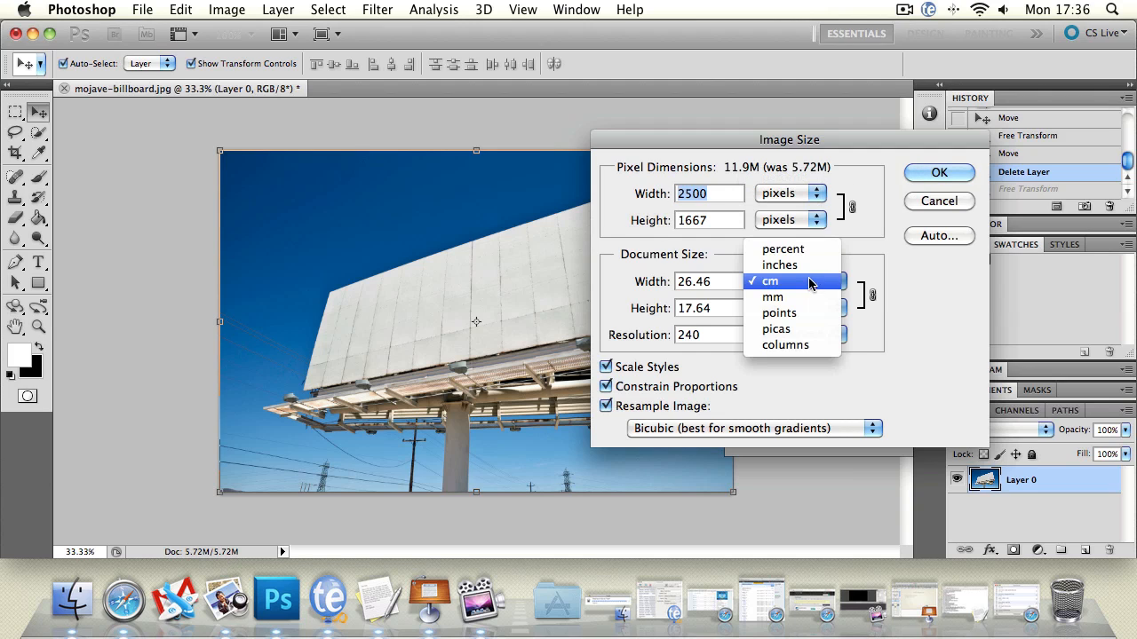
click(886, 225)
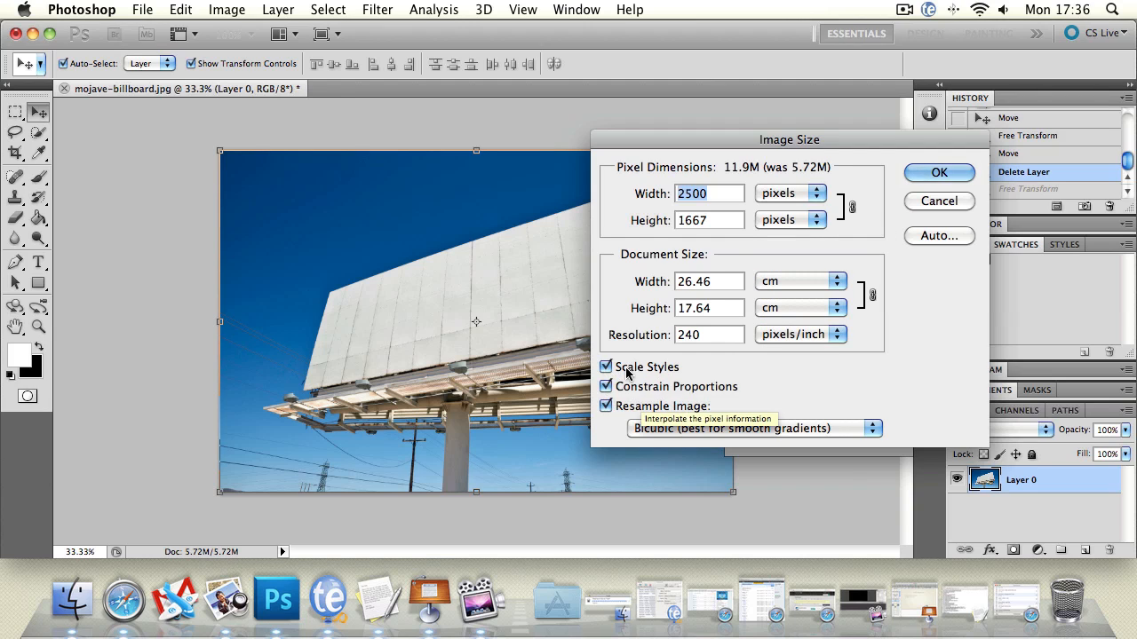
click(941, 173)
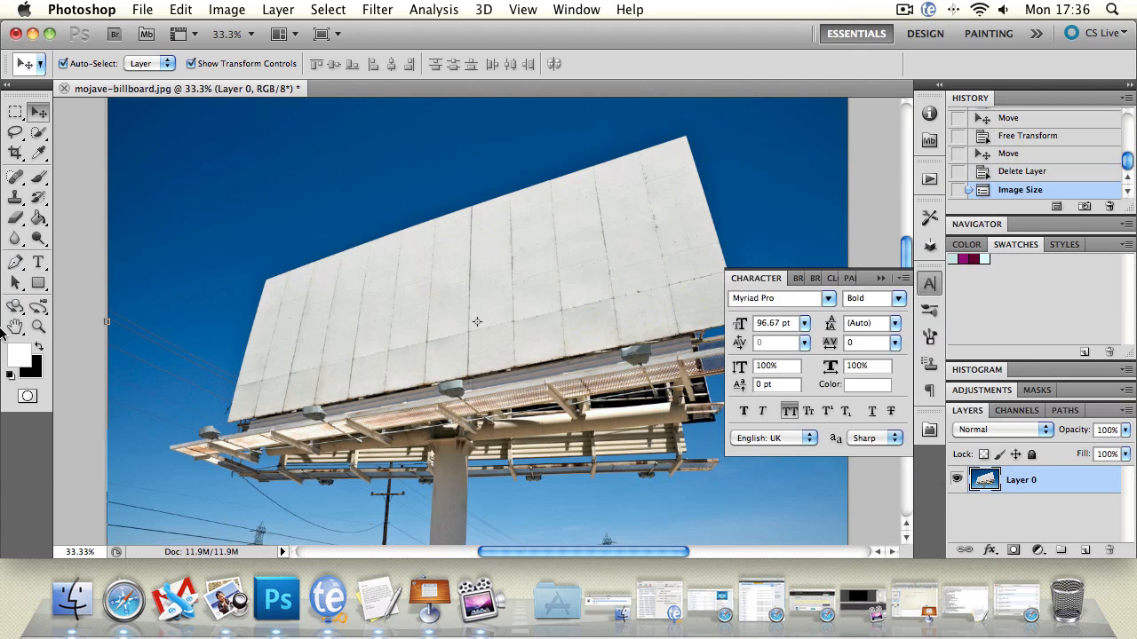
- Review the enlarged photo's dimensions in the Image Size dialog without changing them
click(35, 328)
drag(304, 344, 358, 205)
mouse_move(553, 282)
mouse_down()
mouse_move(480, 287)
mouse_move(555, 274)
mouse_up()
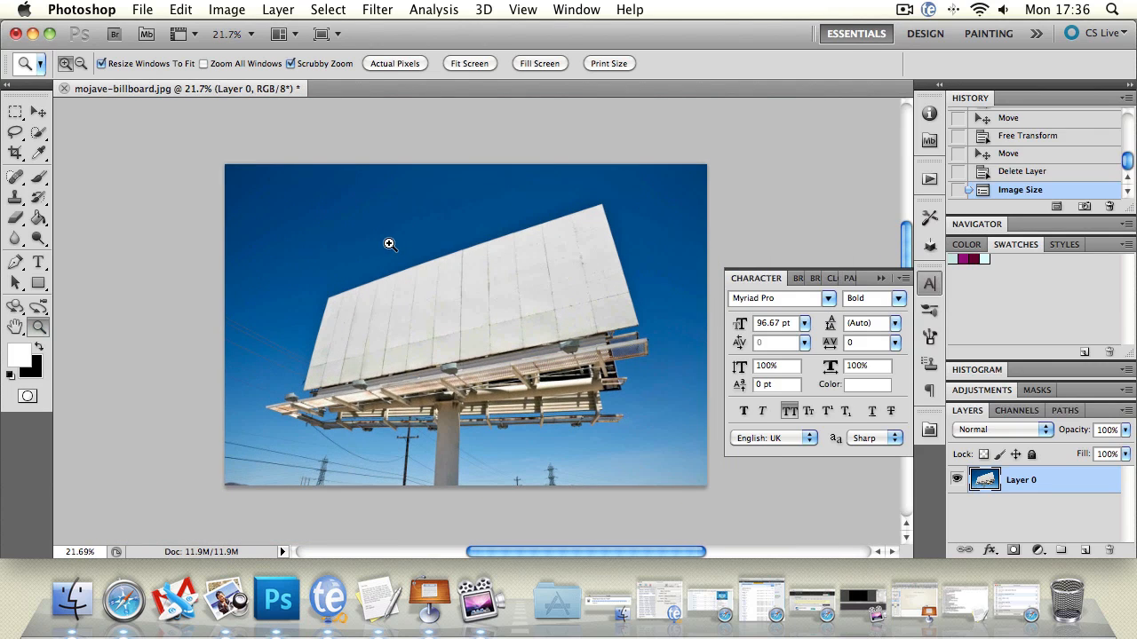
click(226, 9)
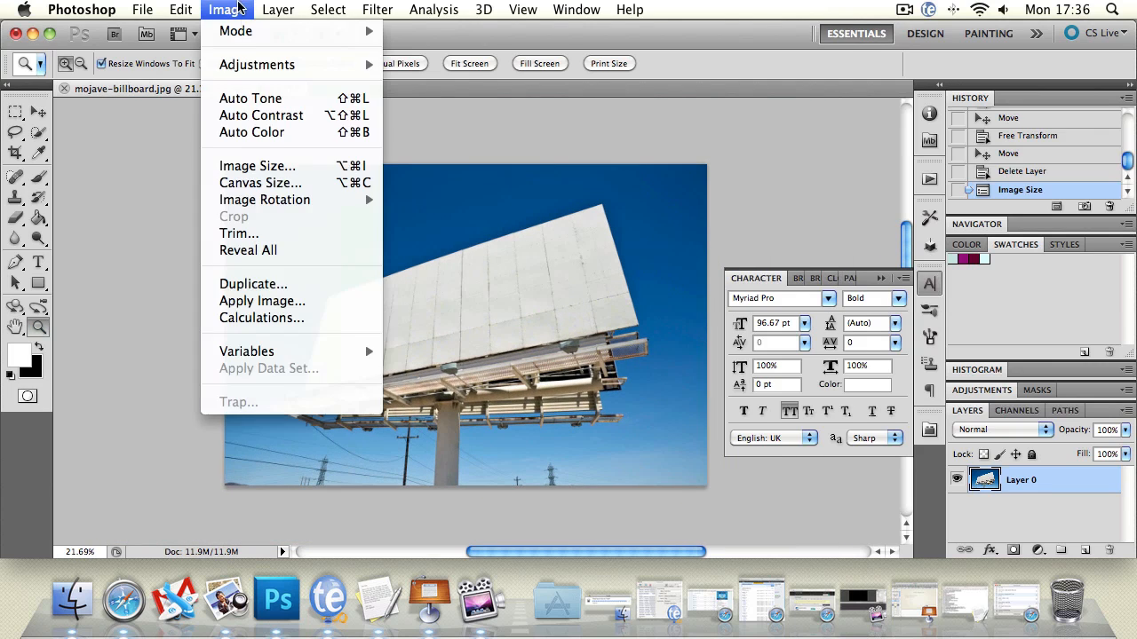
click(242, 167)
click(938, 201)
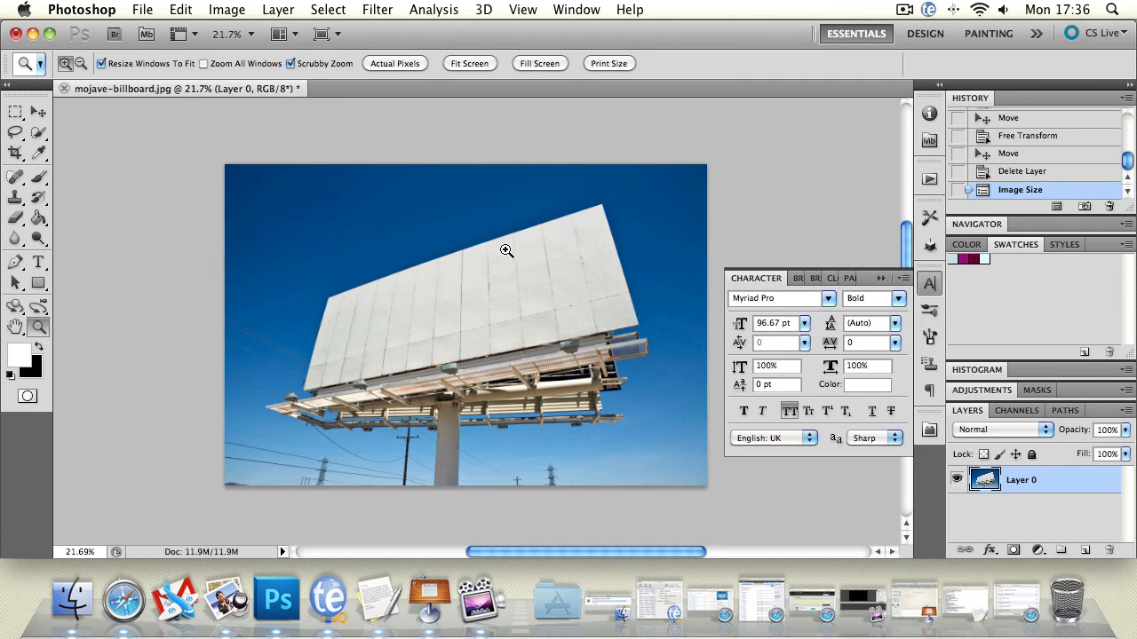
- In the Canvas Size dialog, try the upper-left anchor, return it to the centre, and switch the units to pixels
click(238, 15)
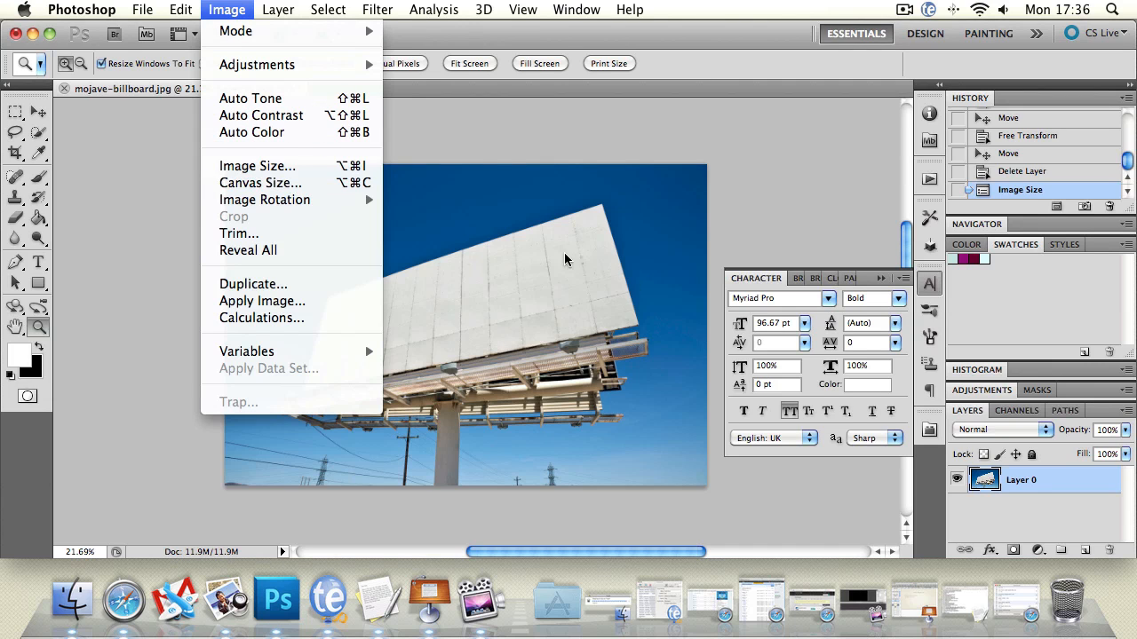
click(283, 185)
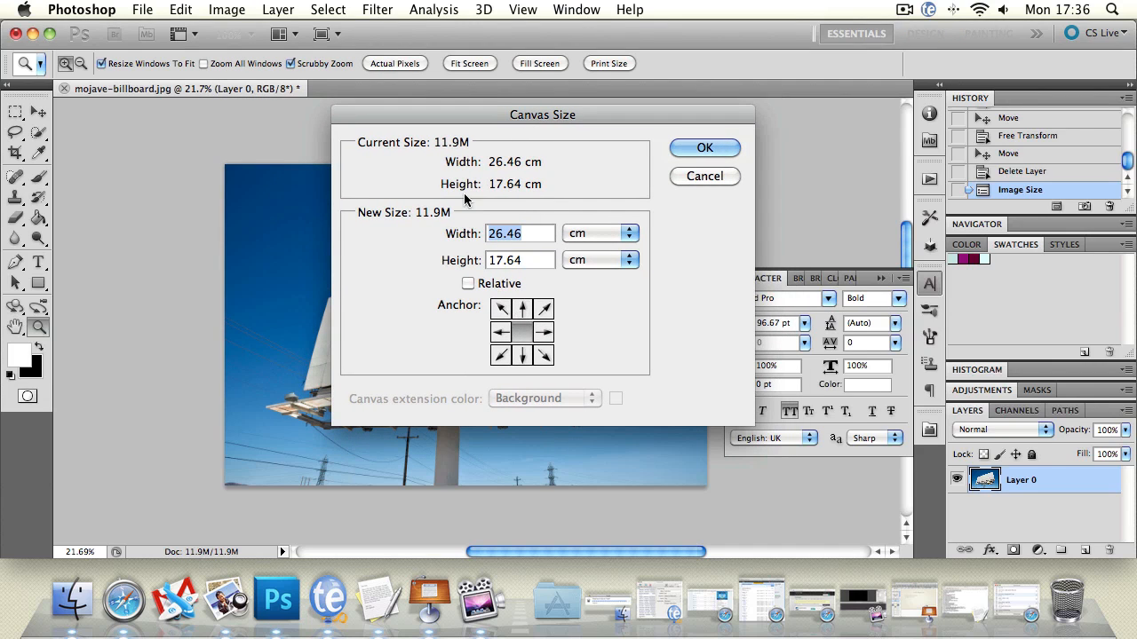
click(504, 308)
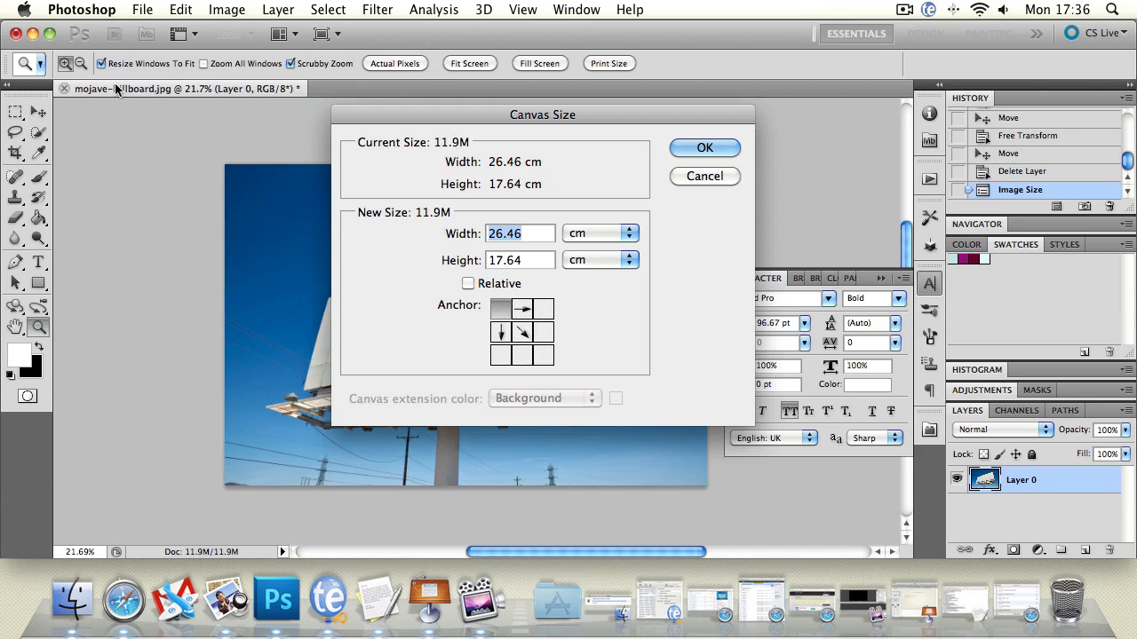
click(523, 332)
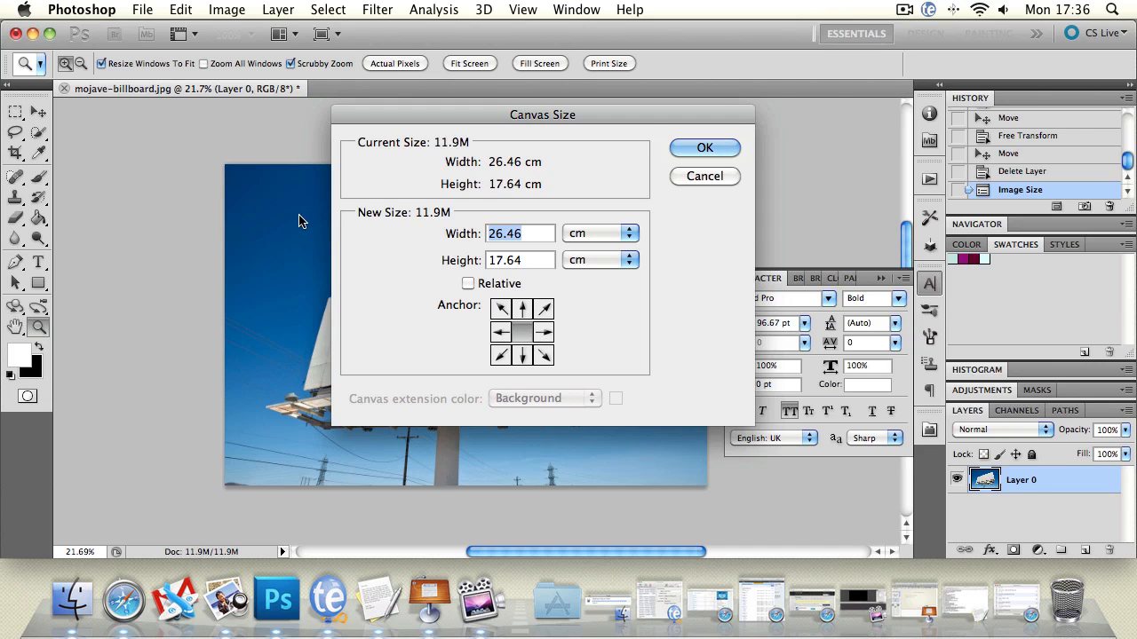
click(613, 233)
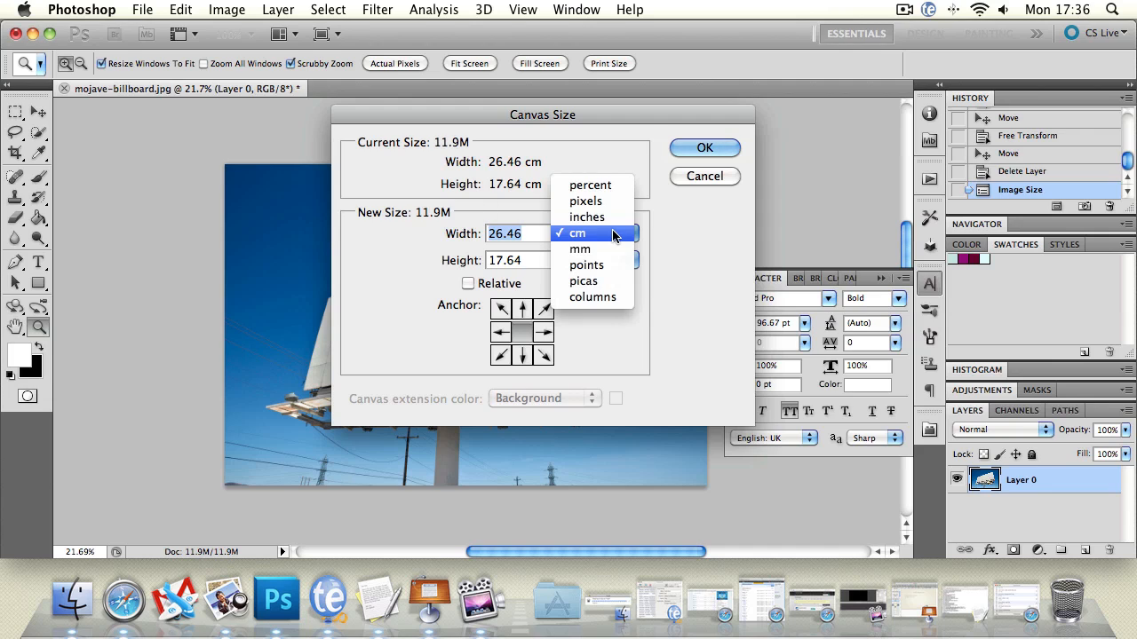
click(604, 183)
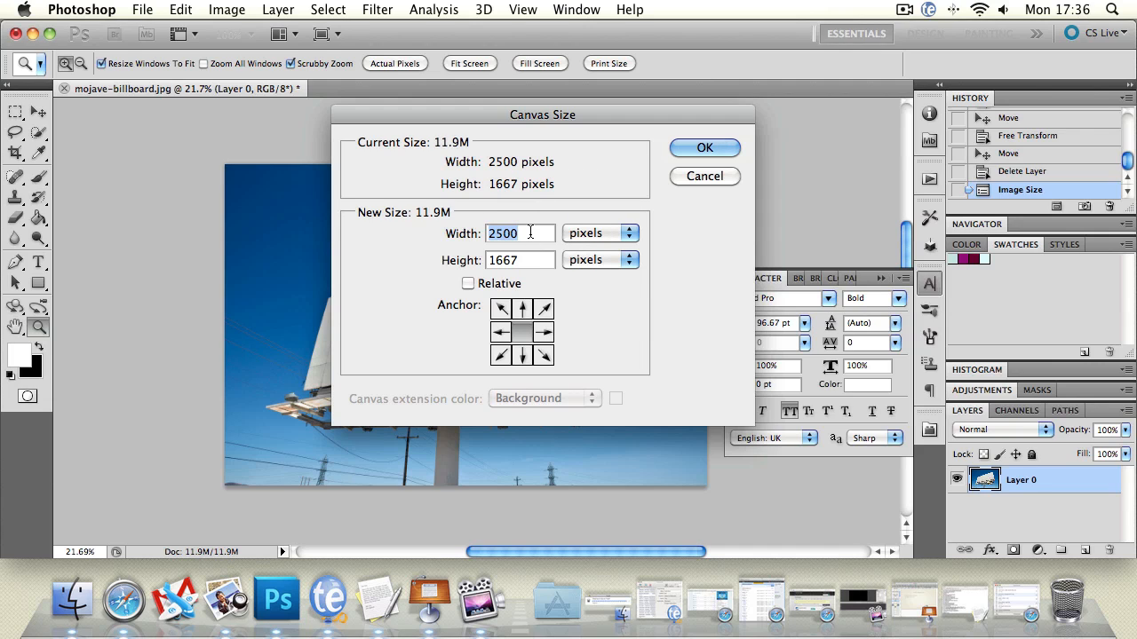
- Set the new canvas size to 4000 pixels wide and 2667 pixels high
text(4)
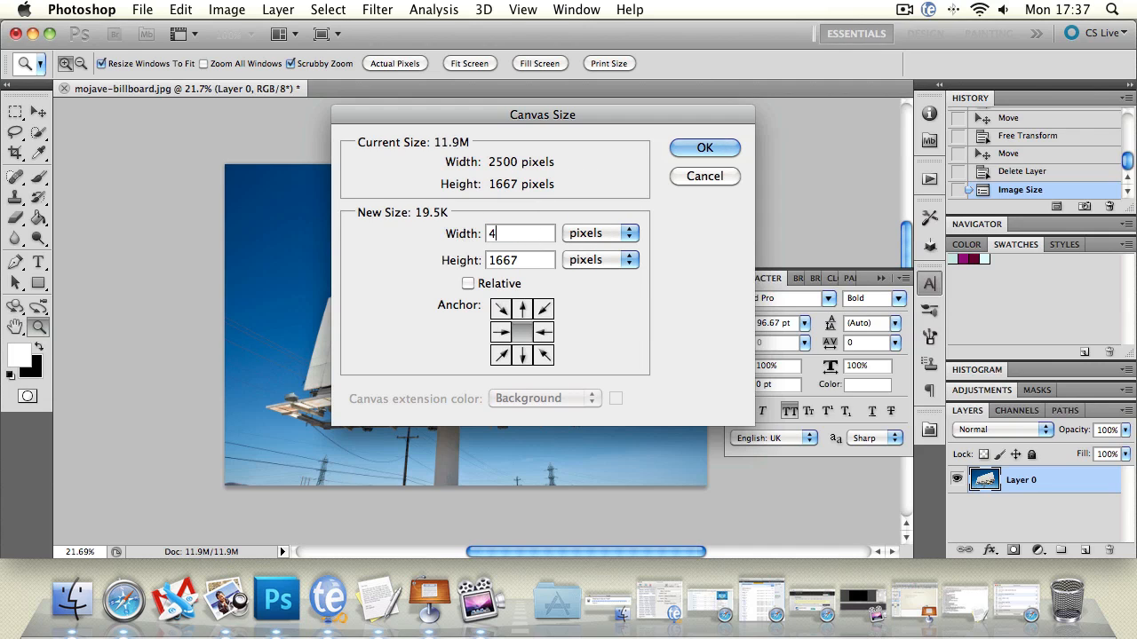
text(000)
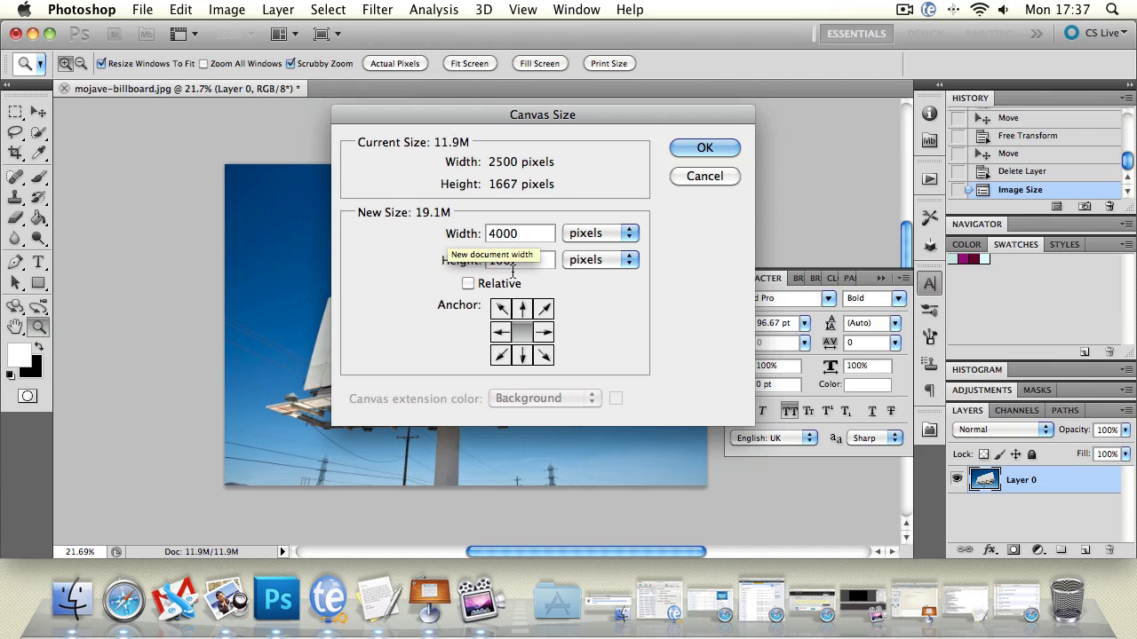
key(Tab)
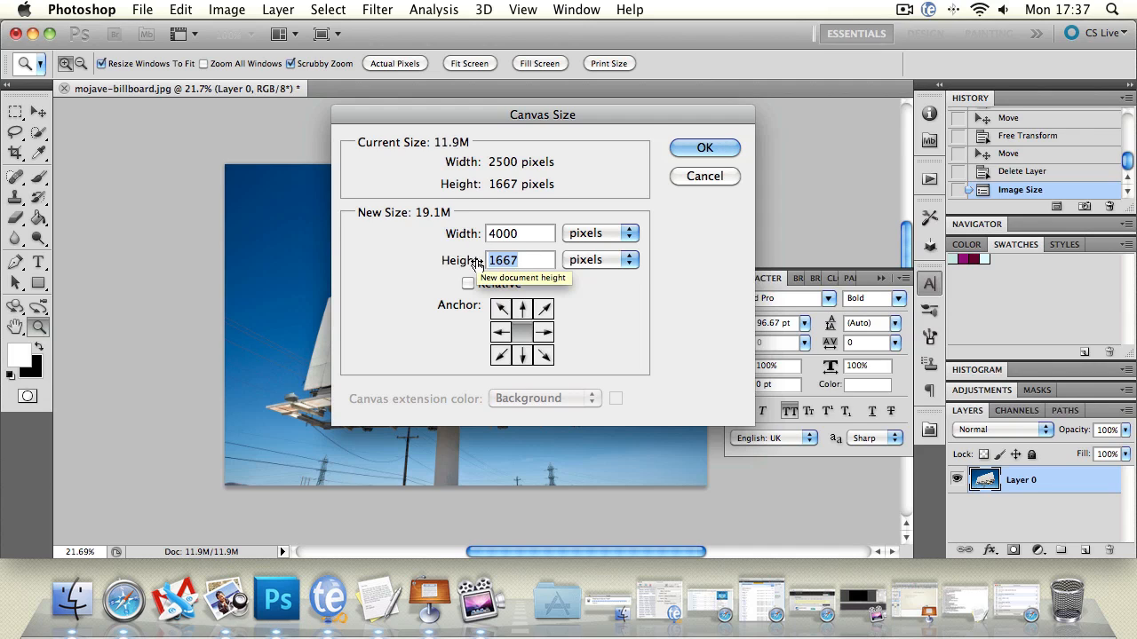
click(494, 260)
key(BackSpace)
text(2)
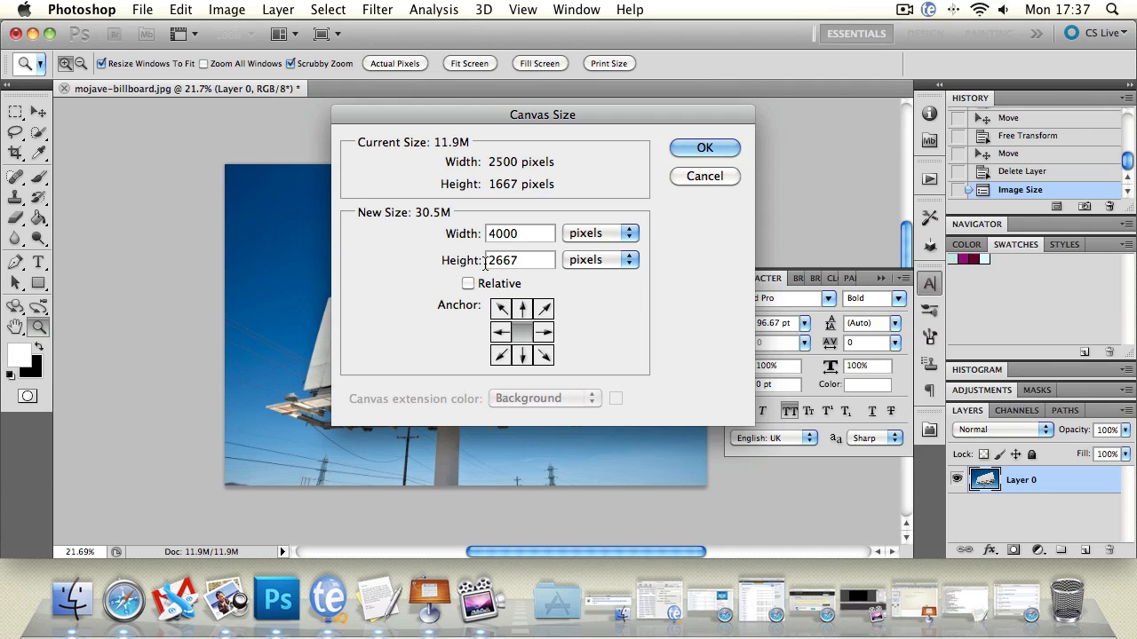
- Turn on Relative sizing and apply the canvas enlargement
click(467, 284)
drag(492, 233, 541, 229)
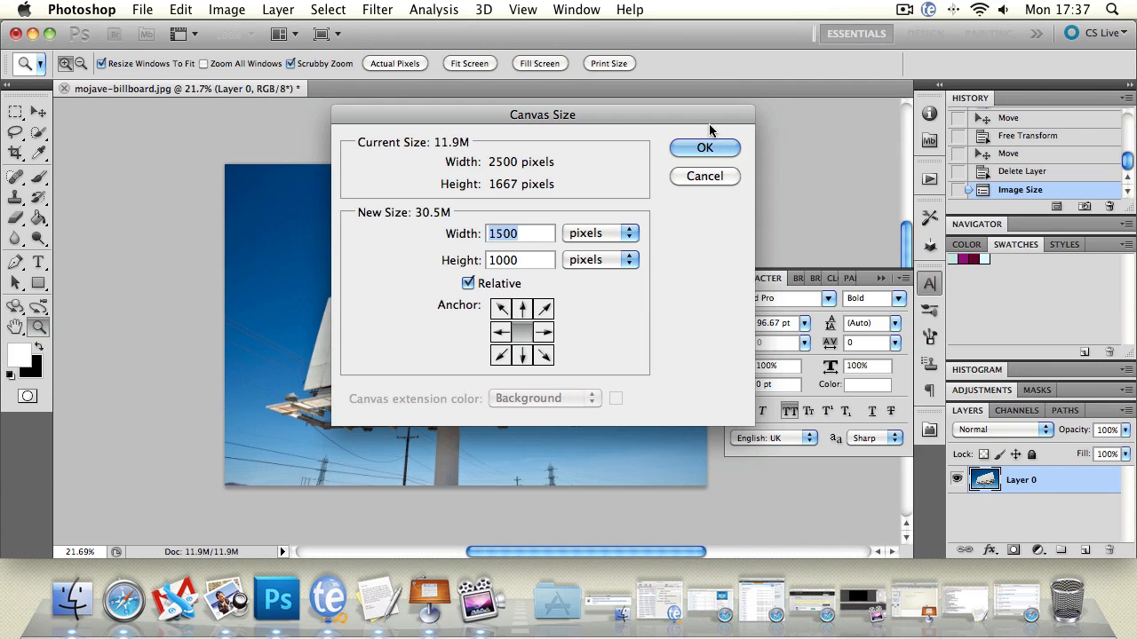
click(692, 146)
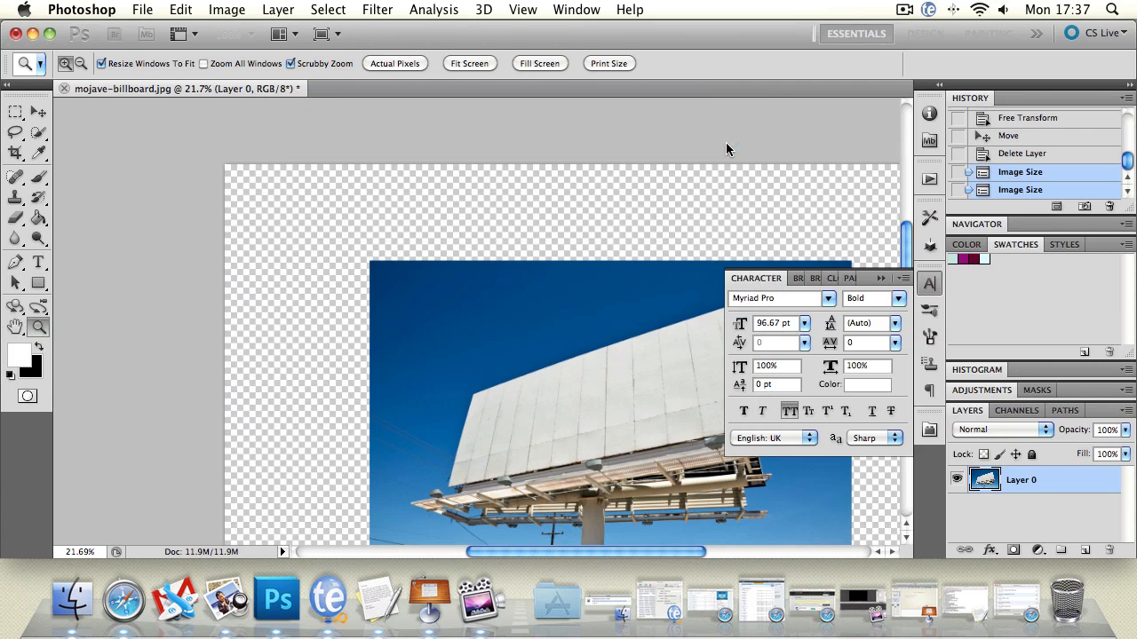
- Move the photo layer into the upper-left corner of the enlarged canvas
click(15, 327)
mouse_move(603, 432)
mouse_down()
mouse_move(487, 363)
mouse_move(573, 329)
mouse_move(613, 450)
mouse_up()
click(38, 111)
drag(287, 242, 286, 207)
click(16, 326)
drag(330, 433, 312, 388)
click(38, 111)
drag(262, 174, 263, 173)
drag(277, 173, 277, 168)
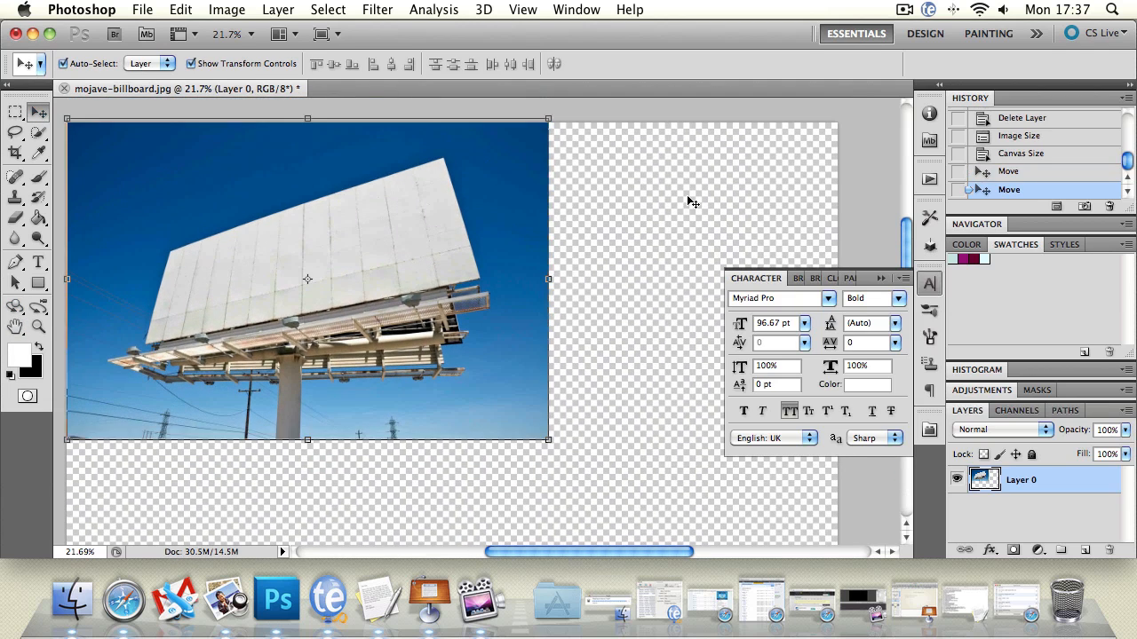
click(15, 327)
drag(333, 246, 406, 245)
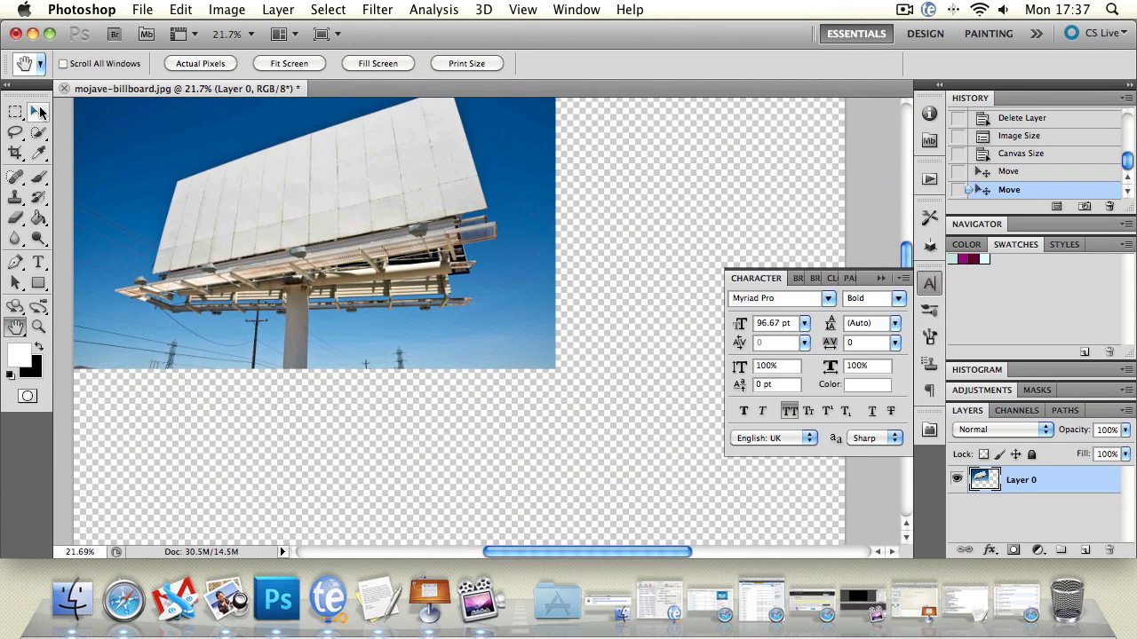
click(39, 111)
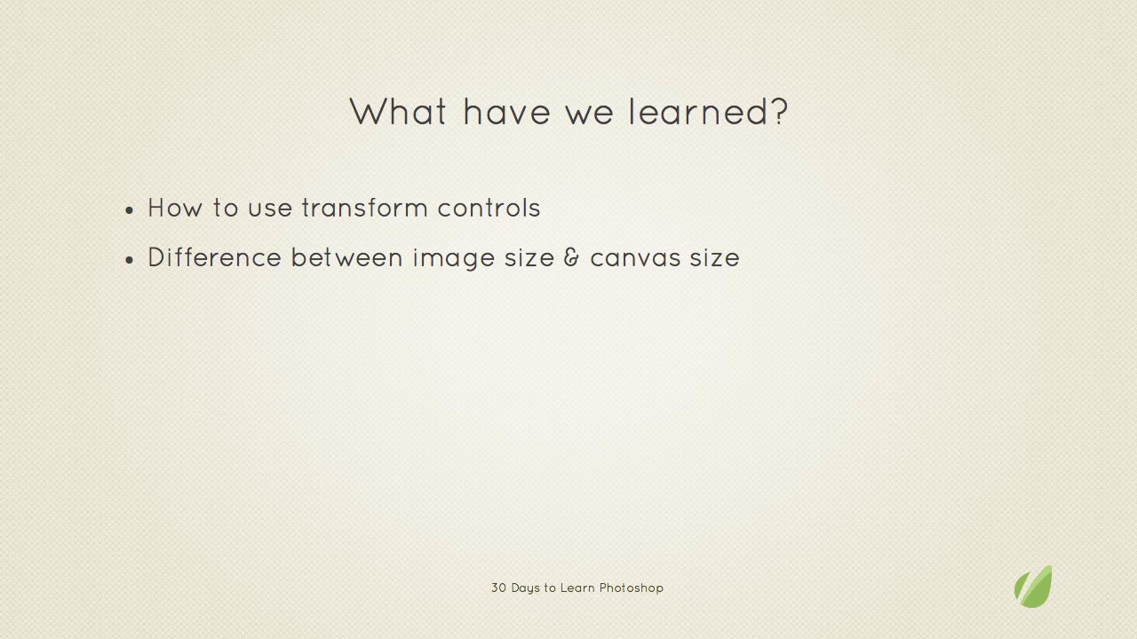